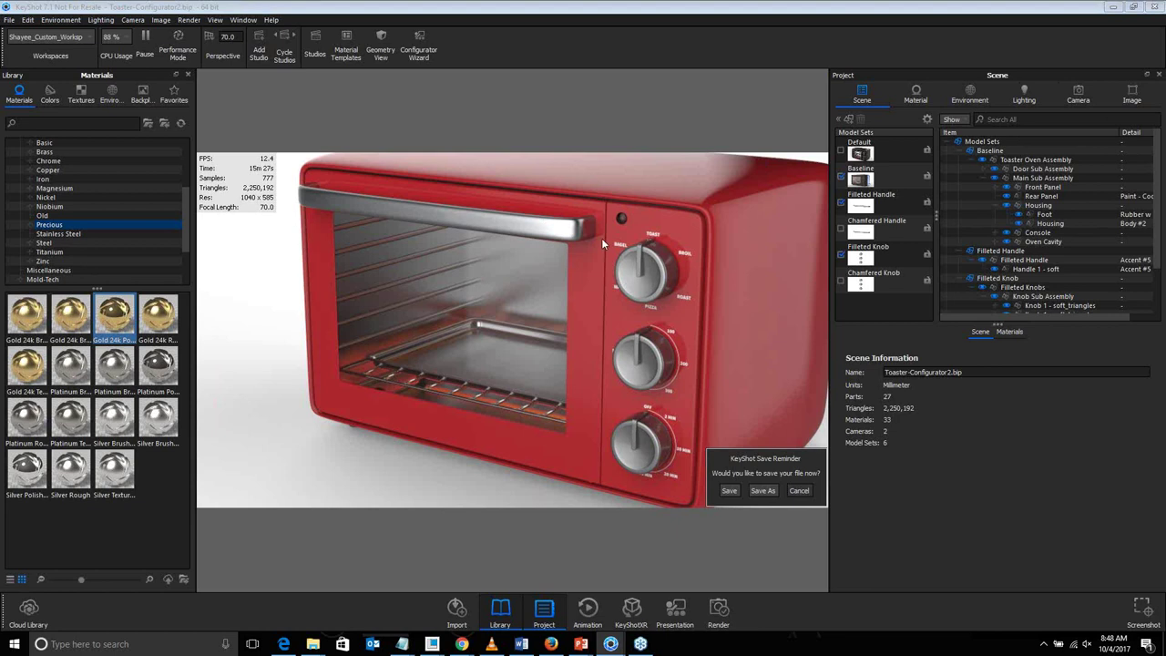
Orbit to a more frontal view of the oven and dismiss the save reminder without saving
drag(690, 281, 649, 297)
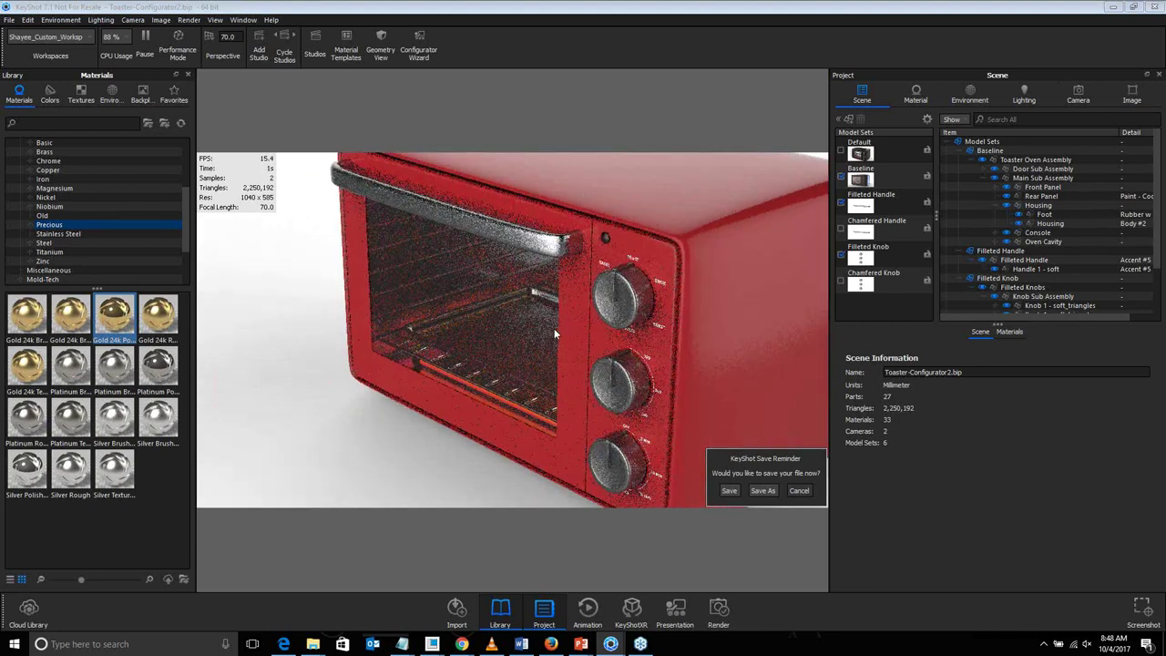
drag(559, 339, 725, 420)
click(800, 490)
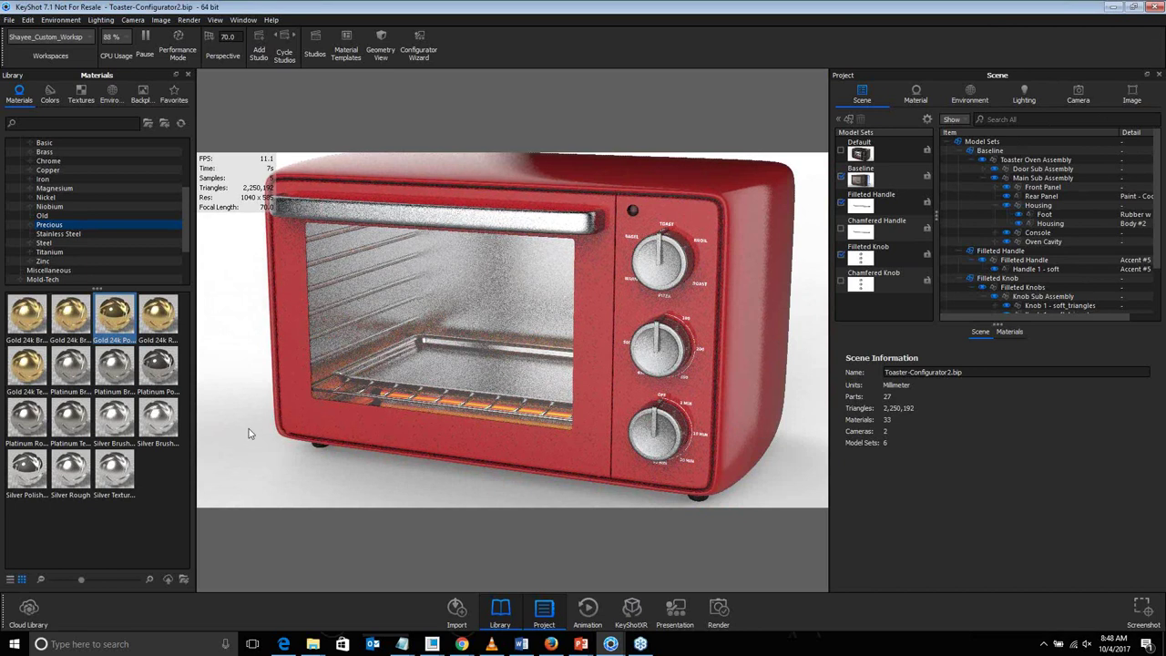
Close the material Library panel and widen the render view so the whole oven is framed
scroll(253, 426, up, 3)
scroll(255, 421, down, 3)
key(m)
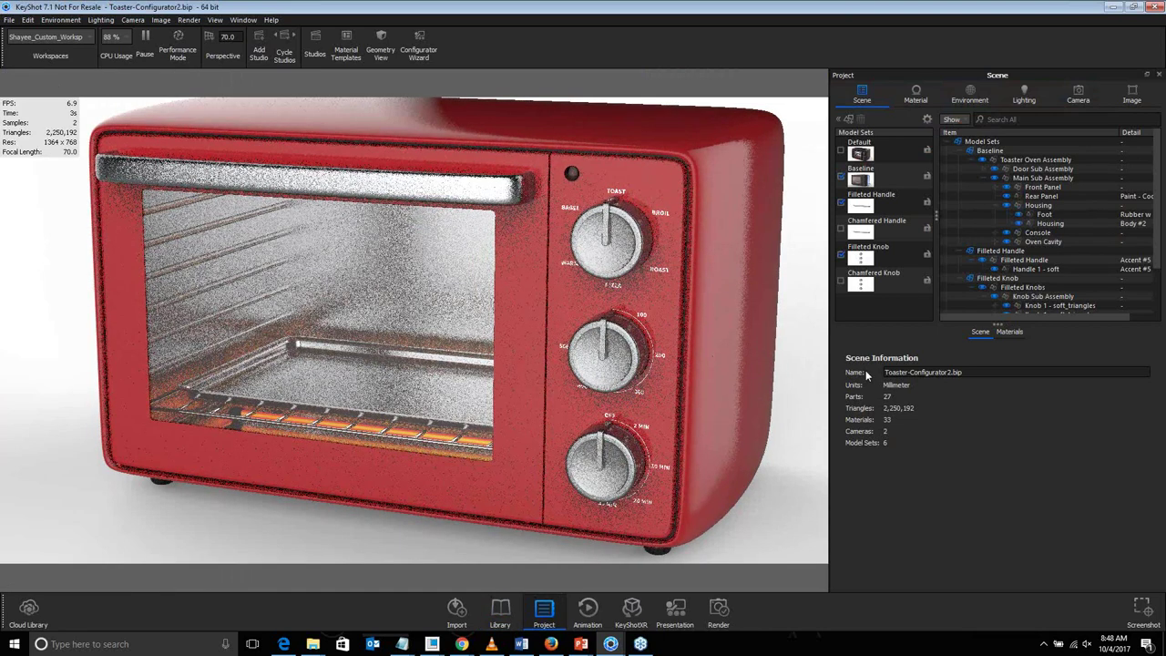
drag(830, 332, 884, 335)
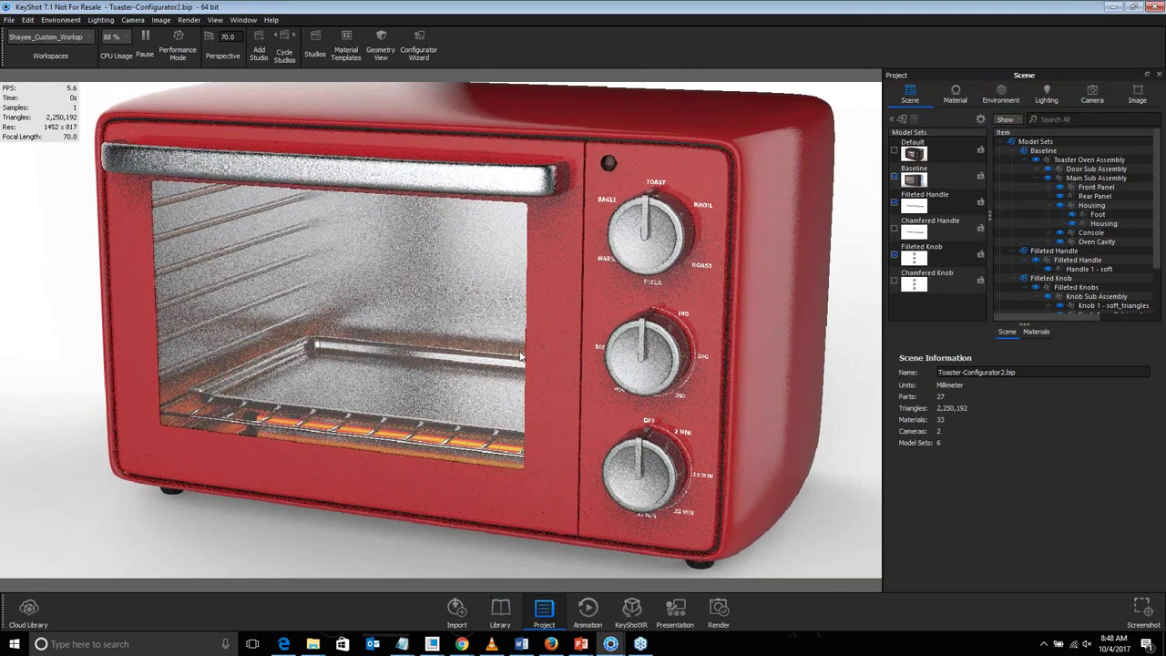
scroll(520, 350, down, 2)
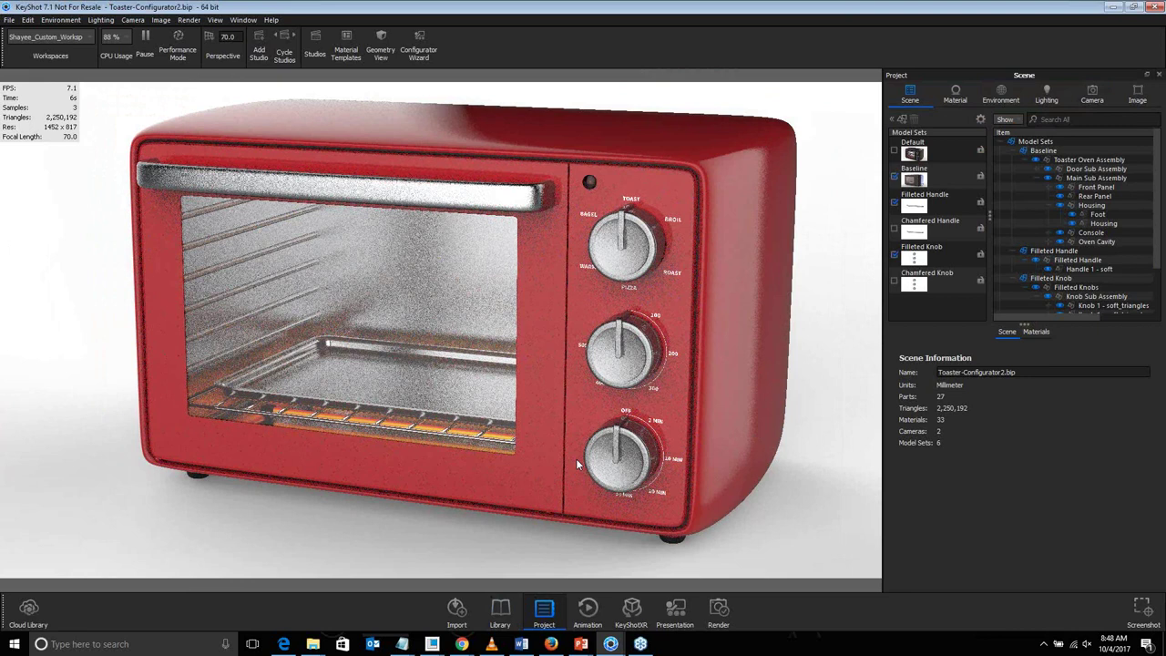
drag(807, 359, 785, 365)
Enable the Baseline and Filleted Knob model sets together
click(925, 277)
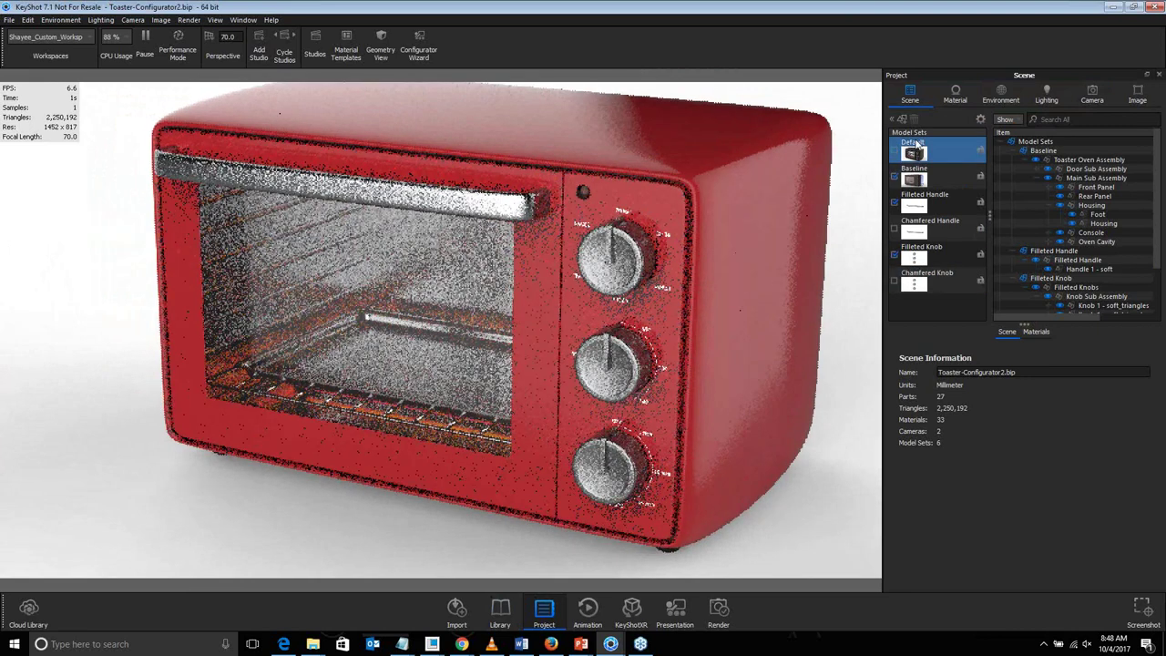
click(913, 178)
click(906, 311)
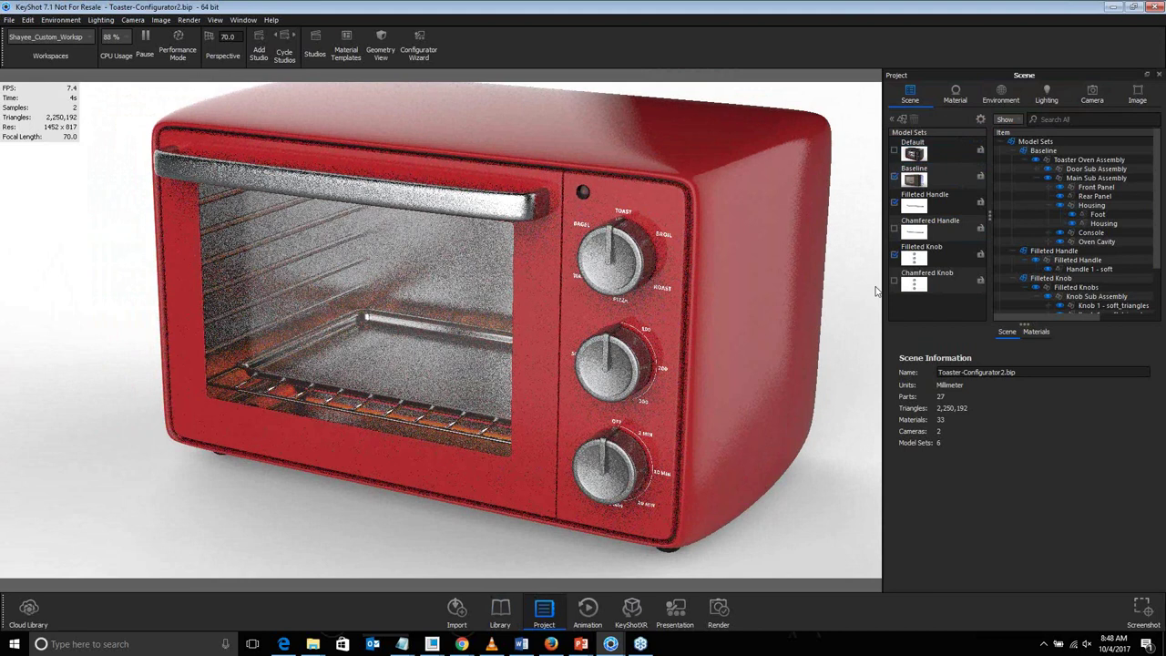
click(922, 260)
click(915, 307)
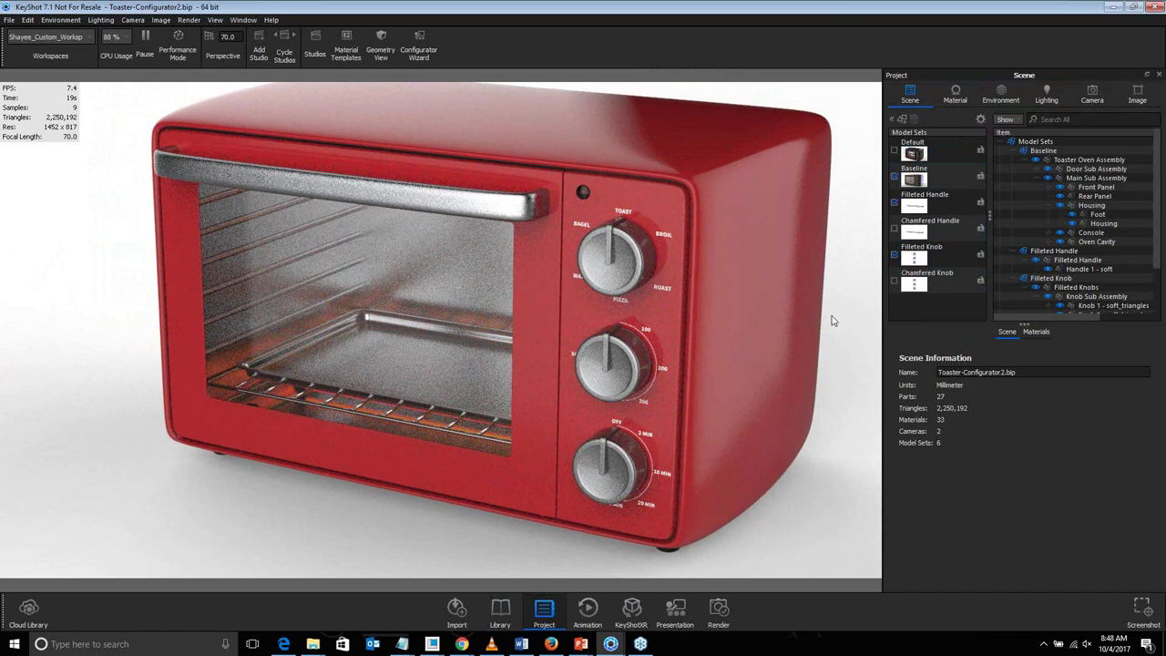
Switch to the Default model set and view the black oven's control panel from above
click(924, 159)
drag(576, 230, 453, 293)
scroll(417, 334, up, 10)
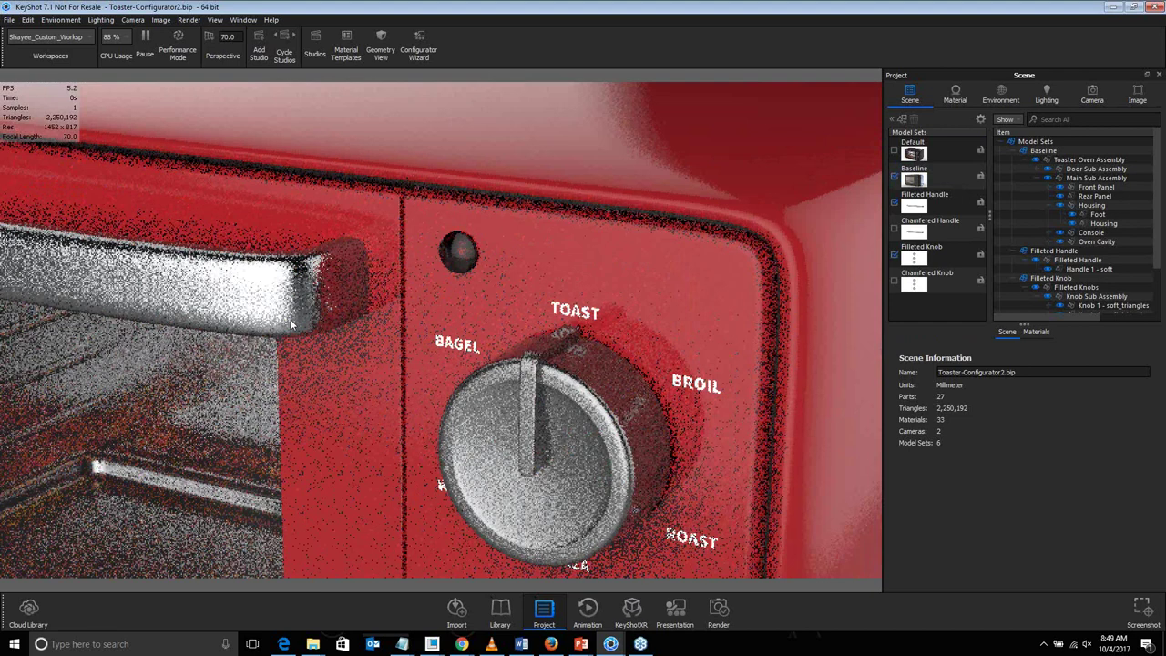
drag(334, 327, 289, 319)
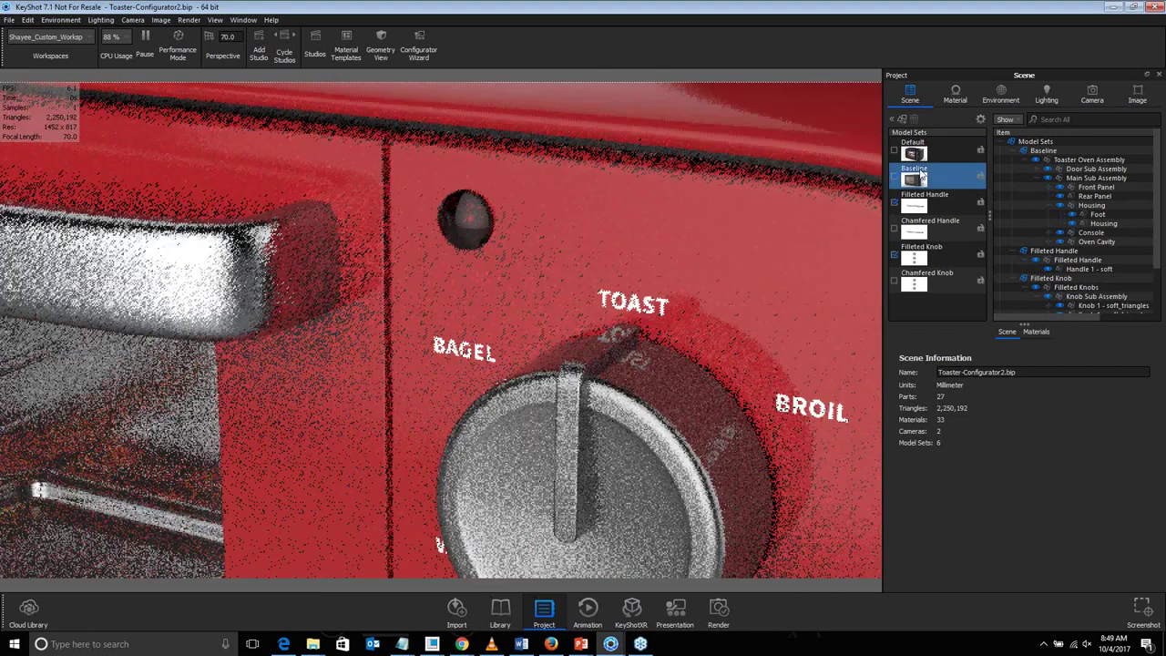
click(931, 153)
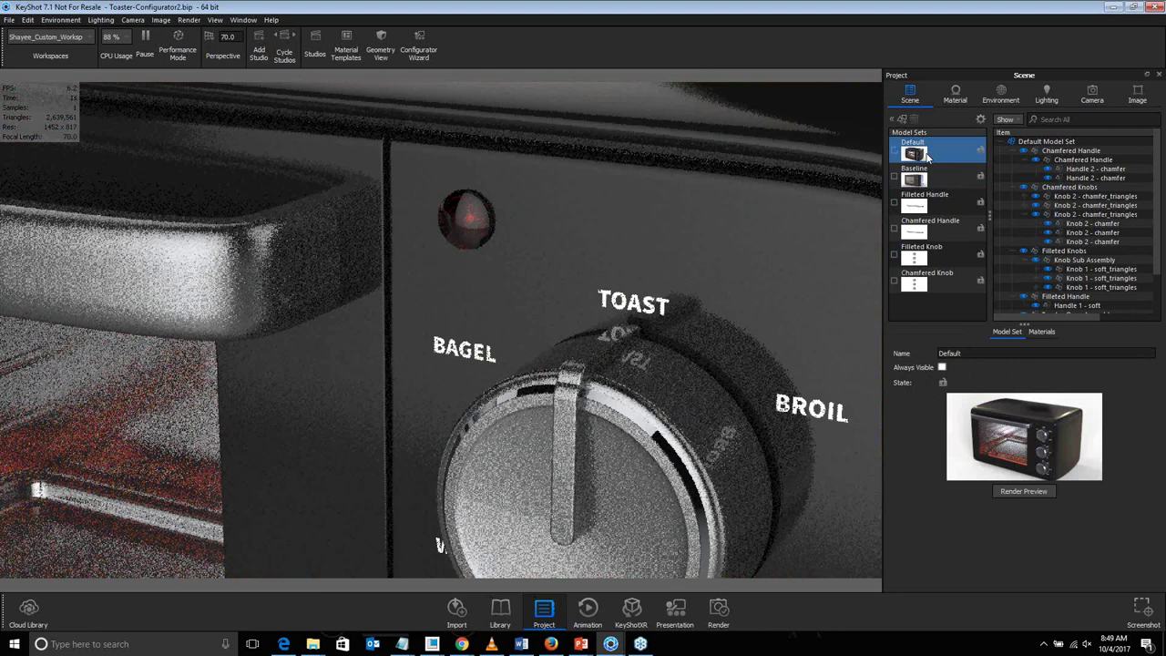
click(928, 173)
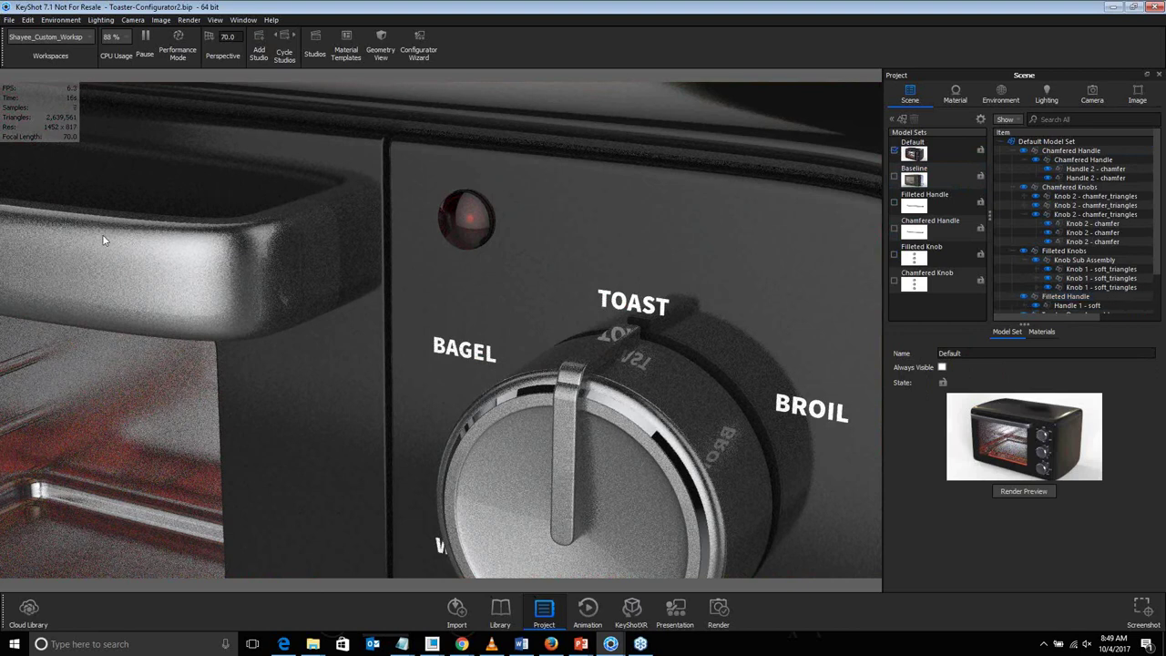
click(1021, 295)
click(1021, 298)
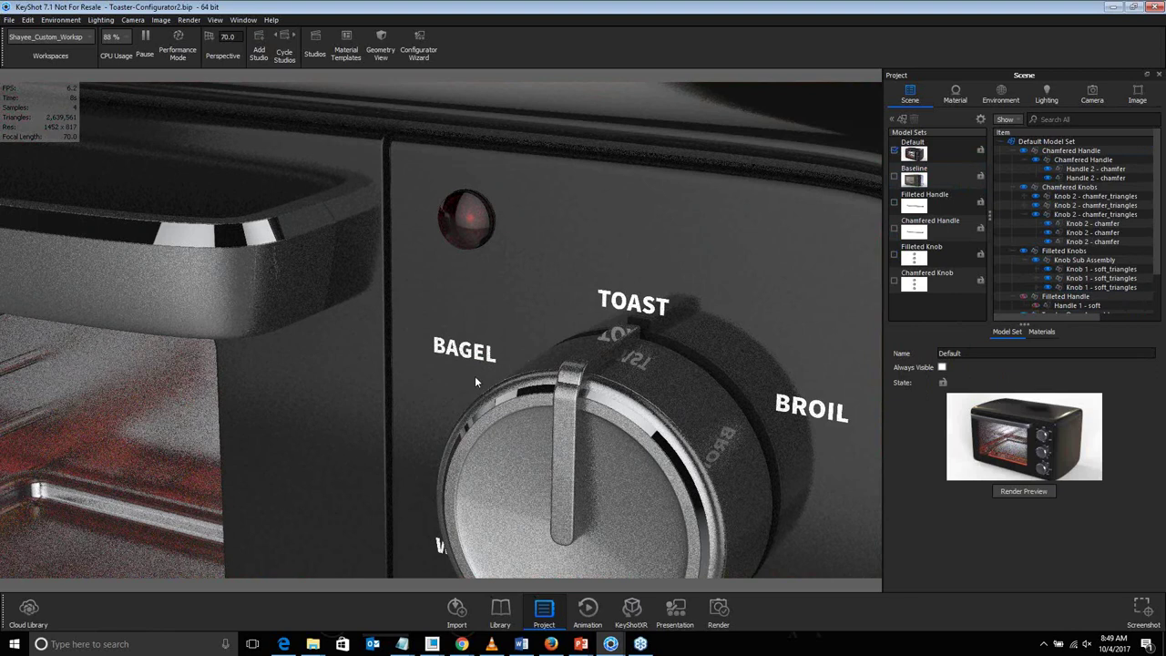
click(1076, 305)
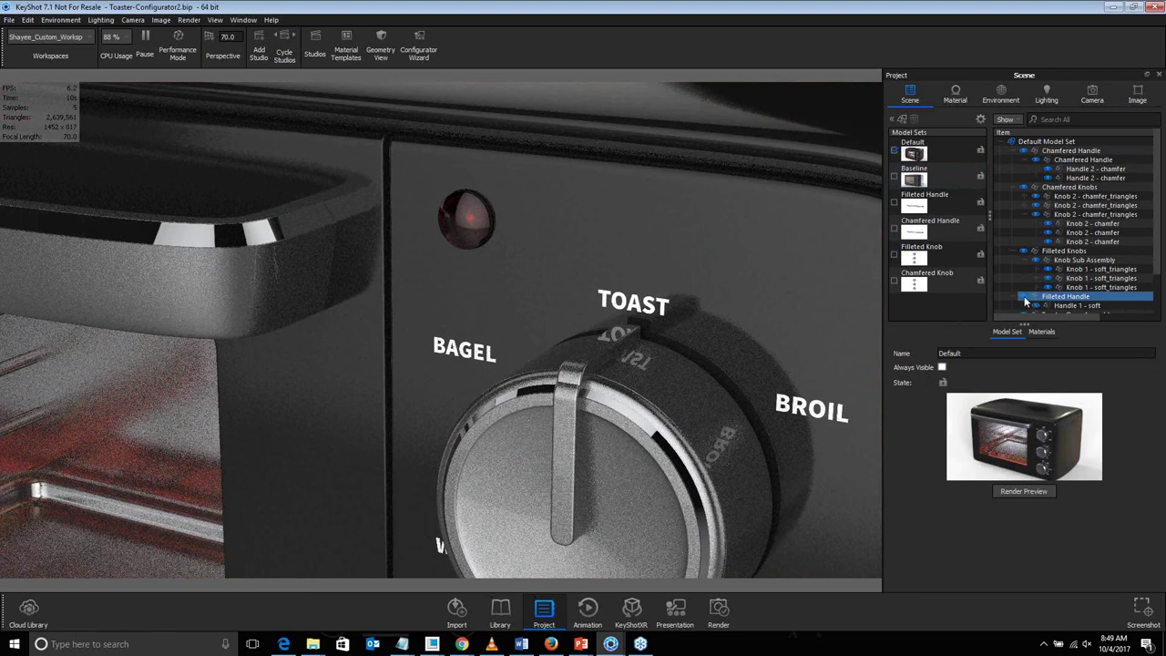
click(989, 314)
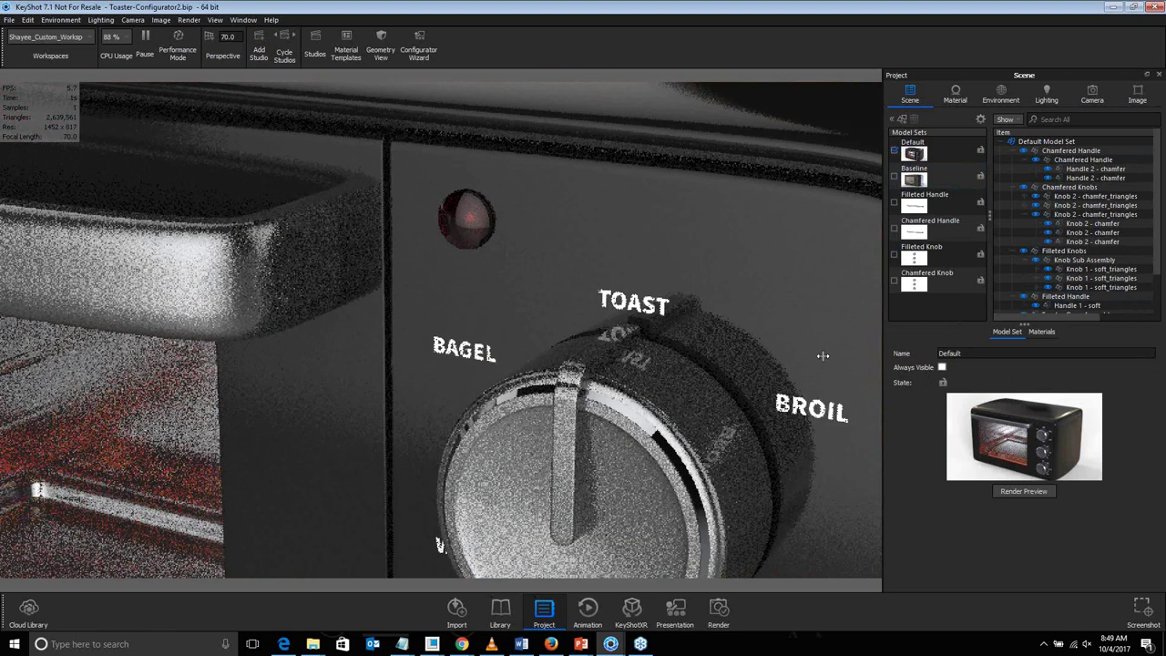
click(1022, 253)
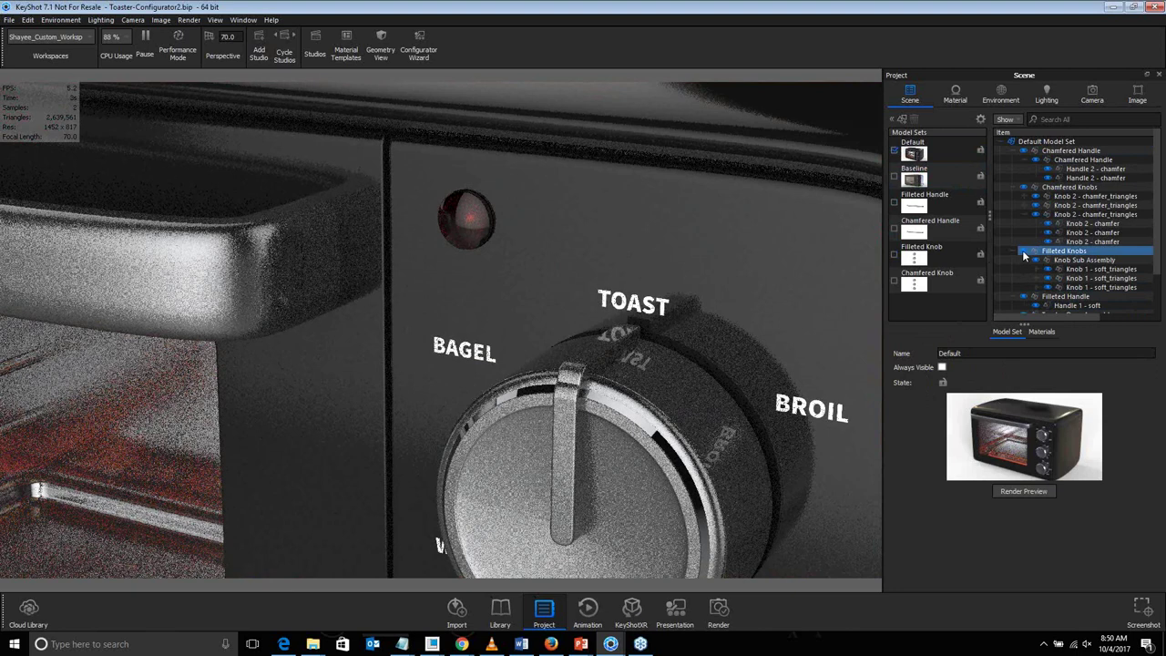
click(1021, 251)
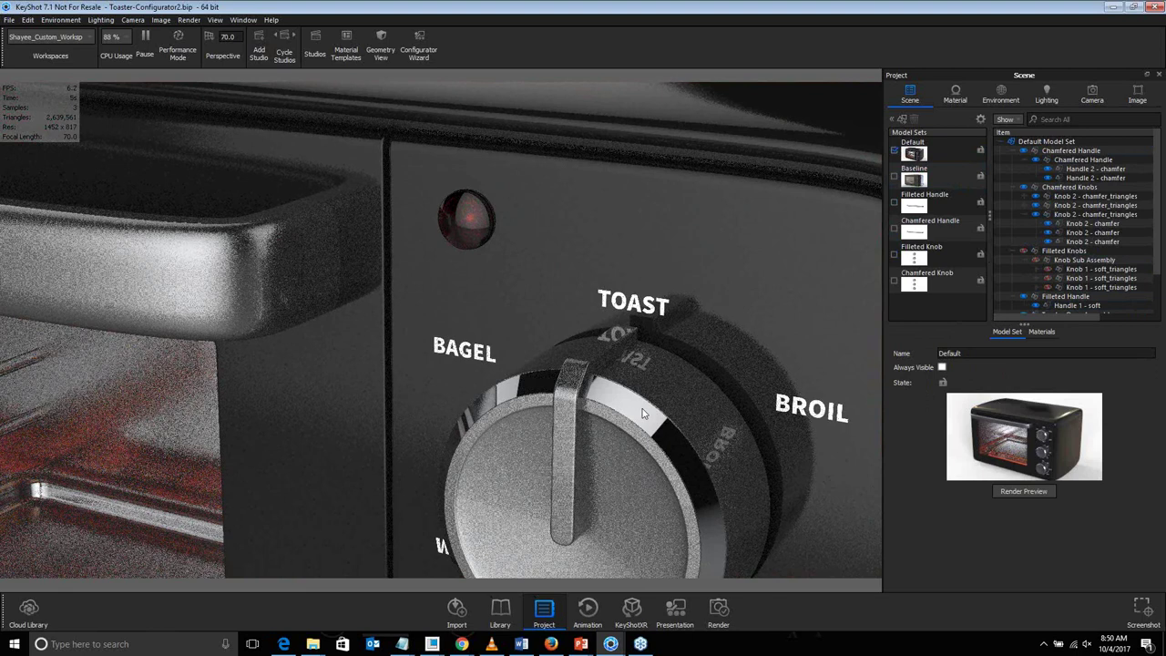
click(1022, 252)
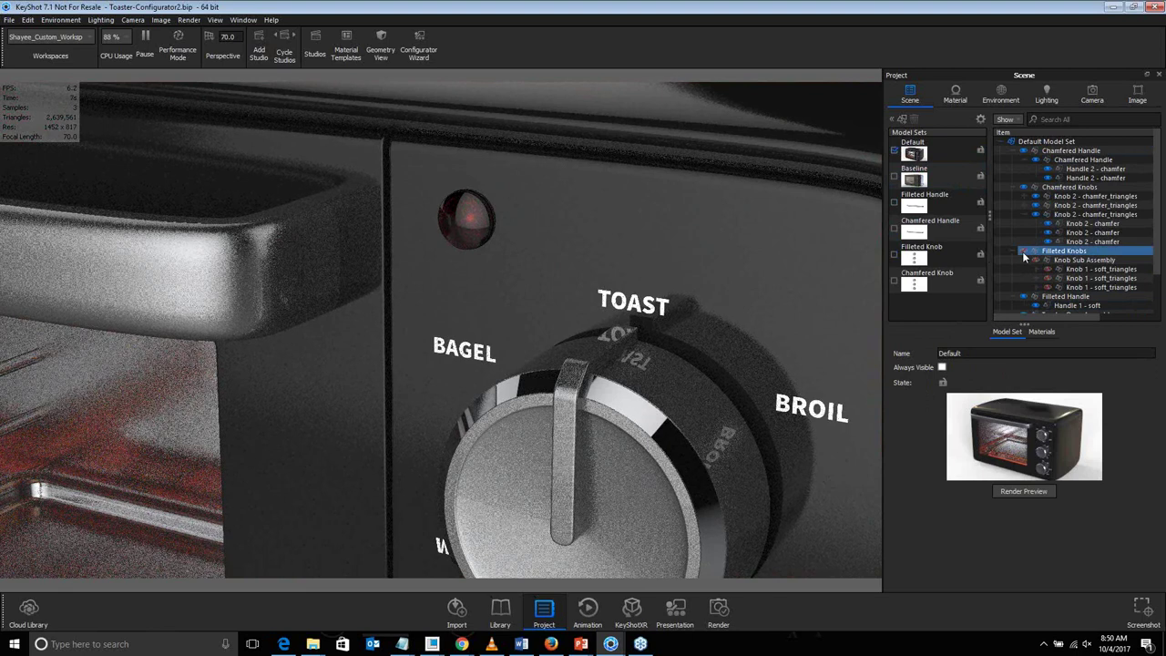
click(1025, 187)
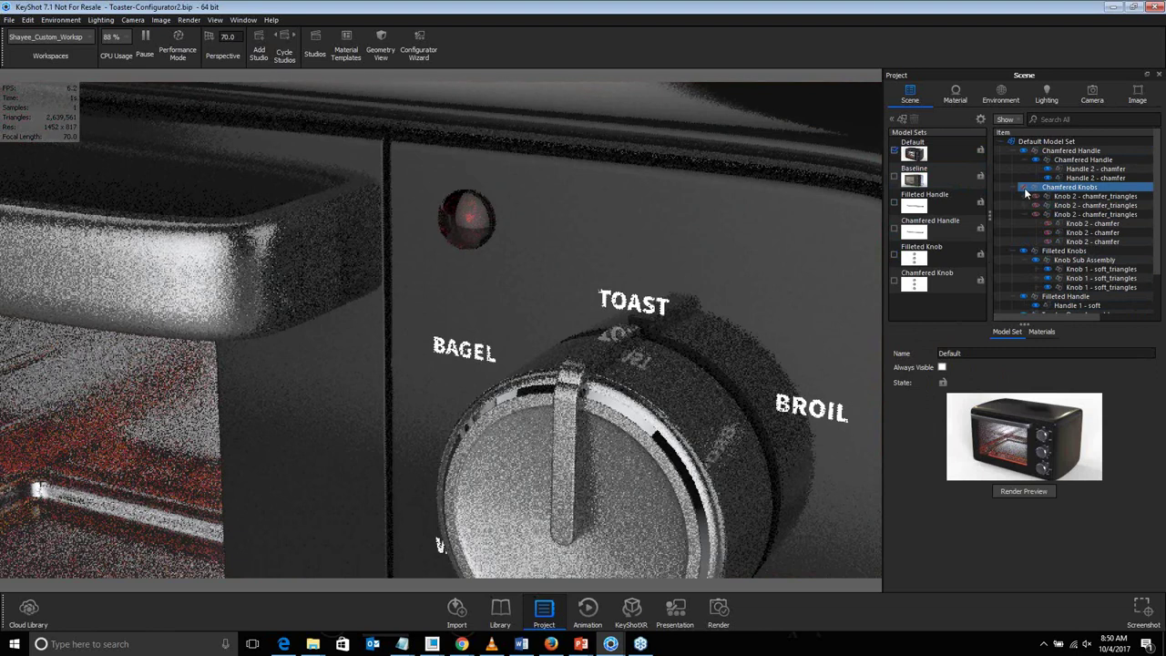
click(1024, 188)
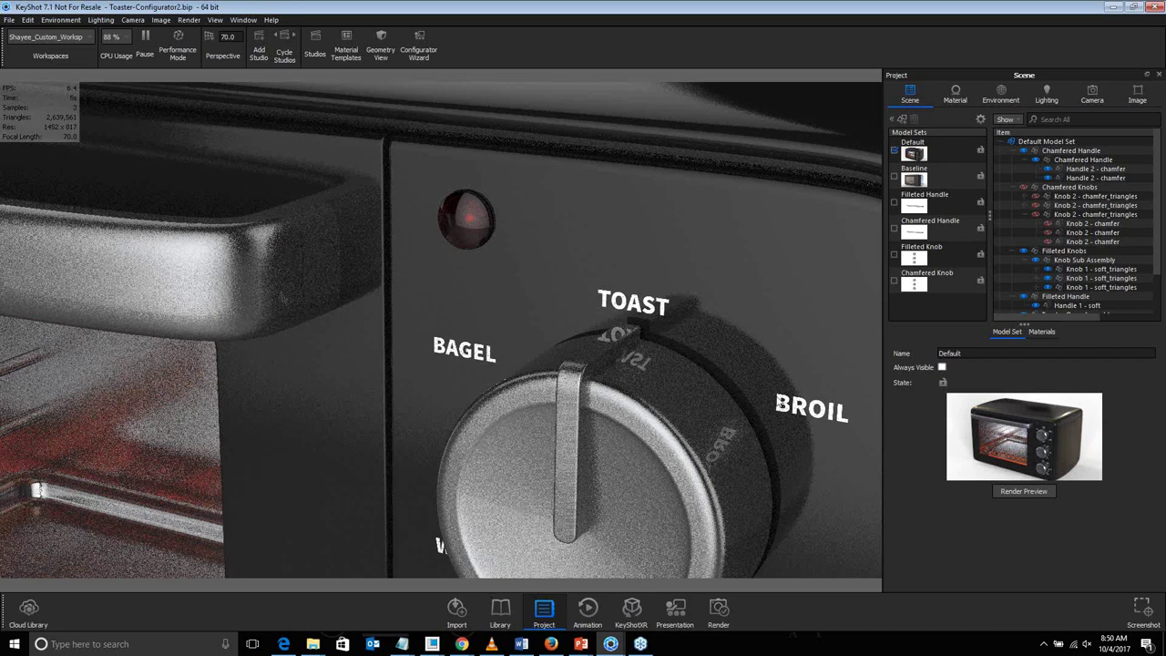
click(1044, 188)
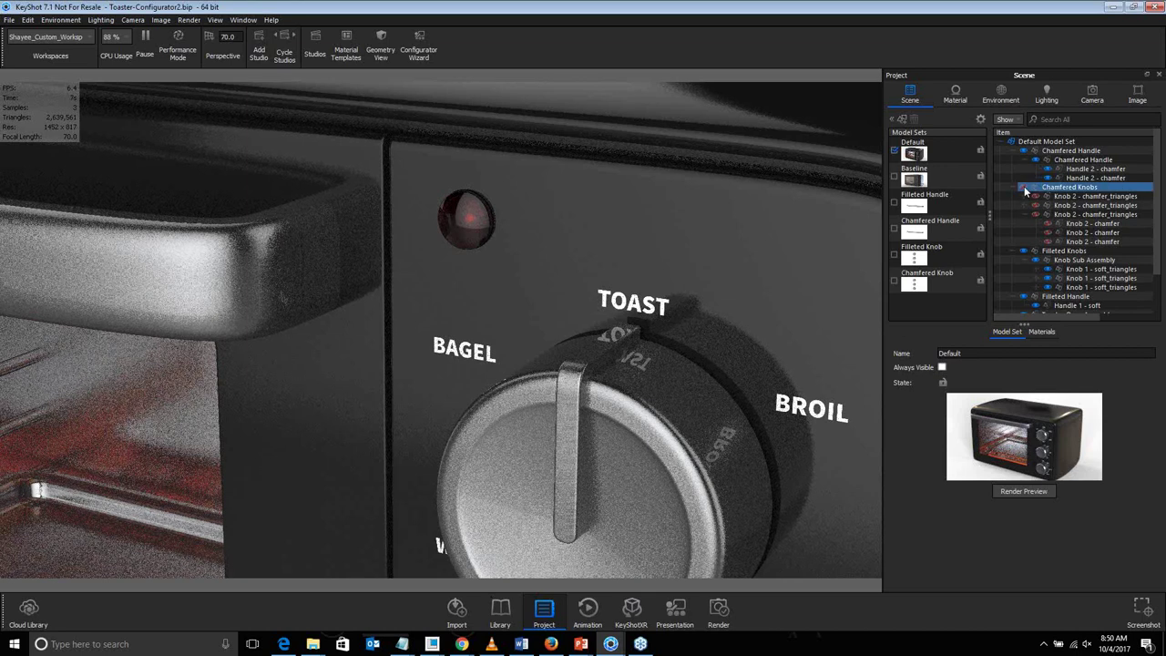
click(1024, 186)
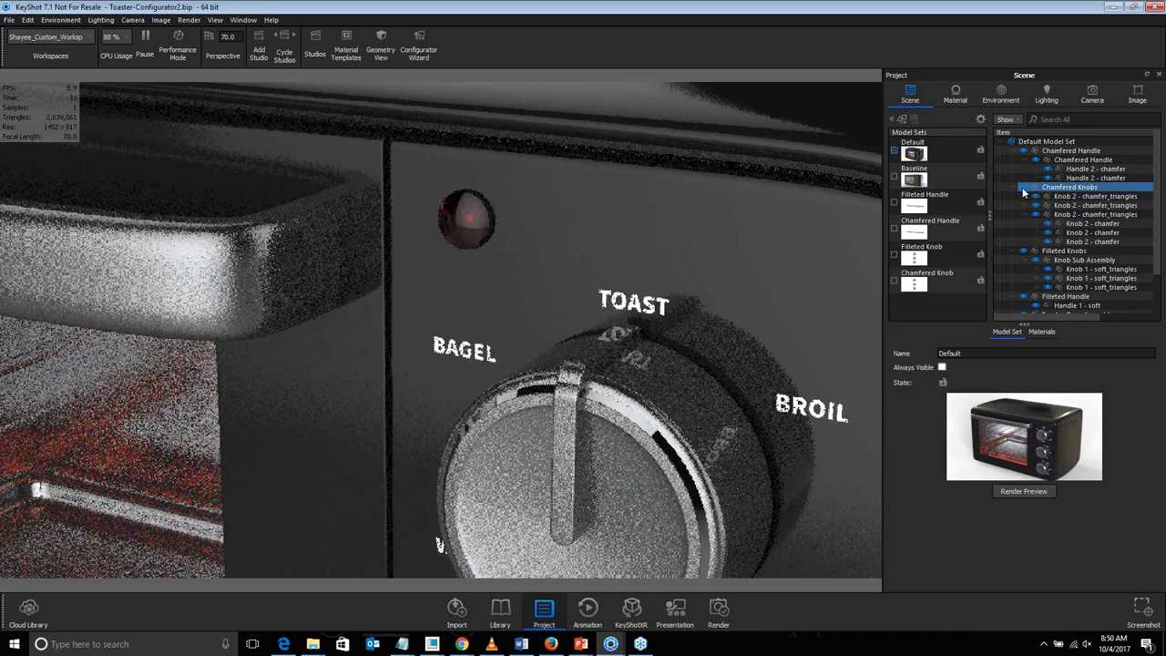
click(1020, 189)
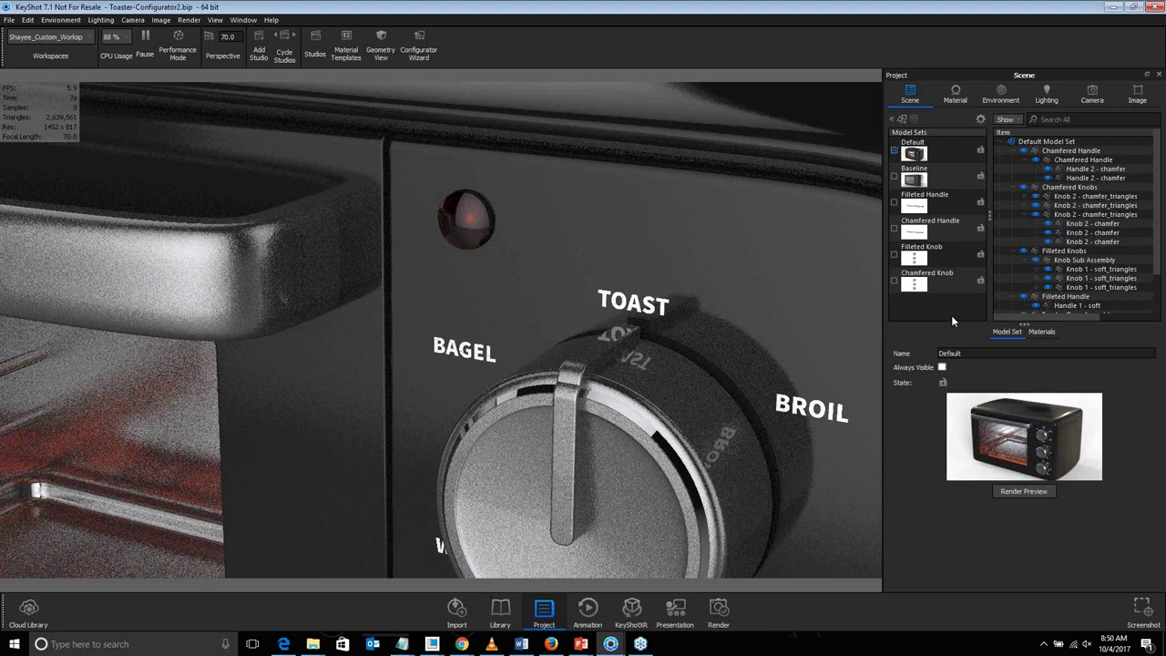
scroll(814, 219, down, 5)
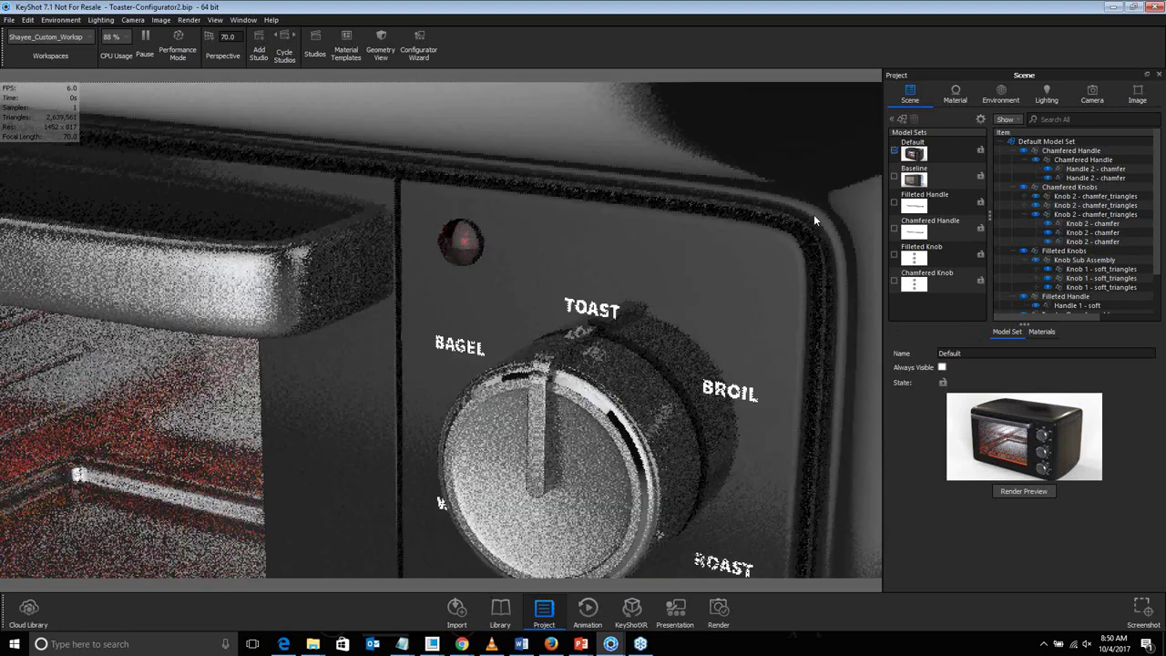
click(945, 169)
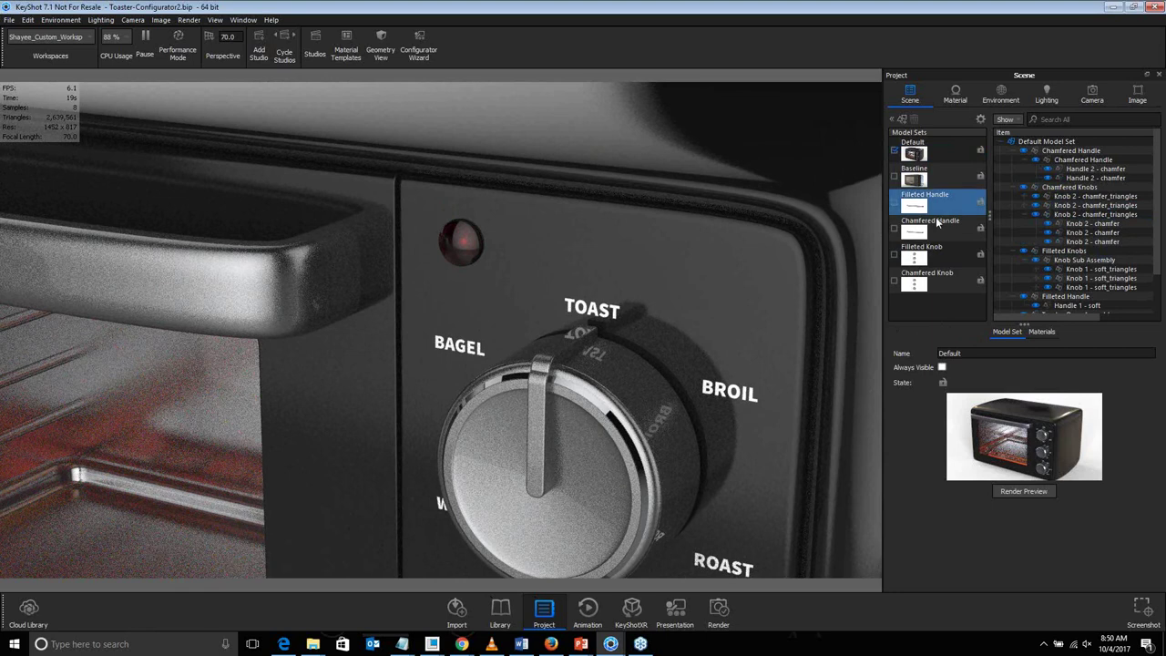
Start a new model set named Webinar and tick the candidate models to clone
click(907, 120)
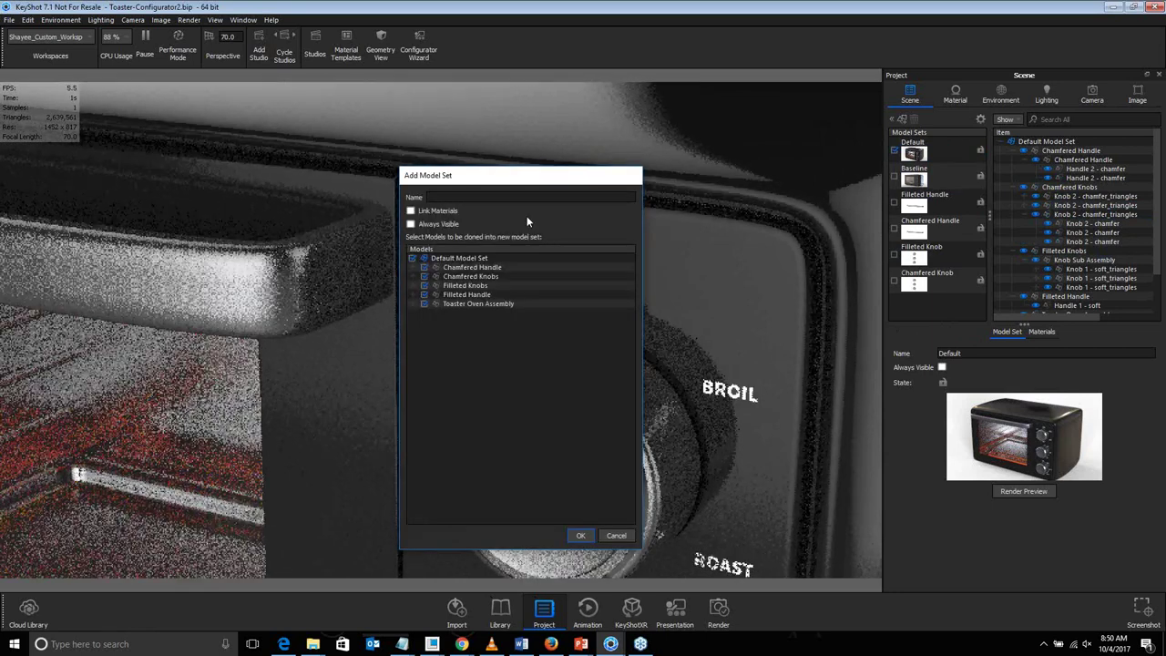
text(Webinar)
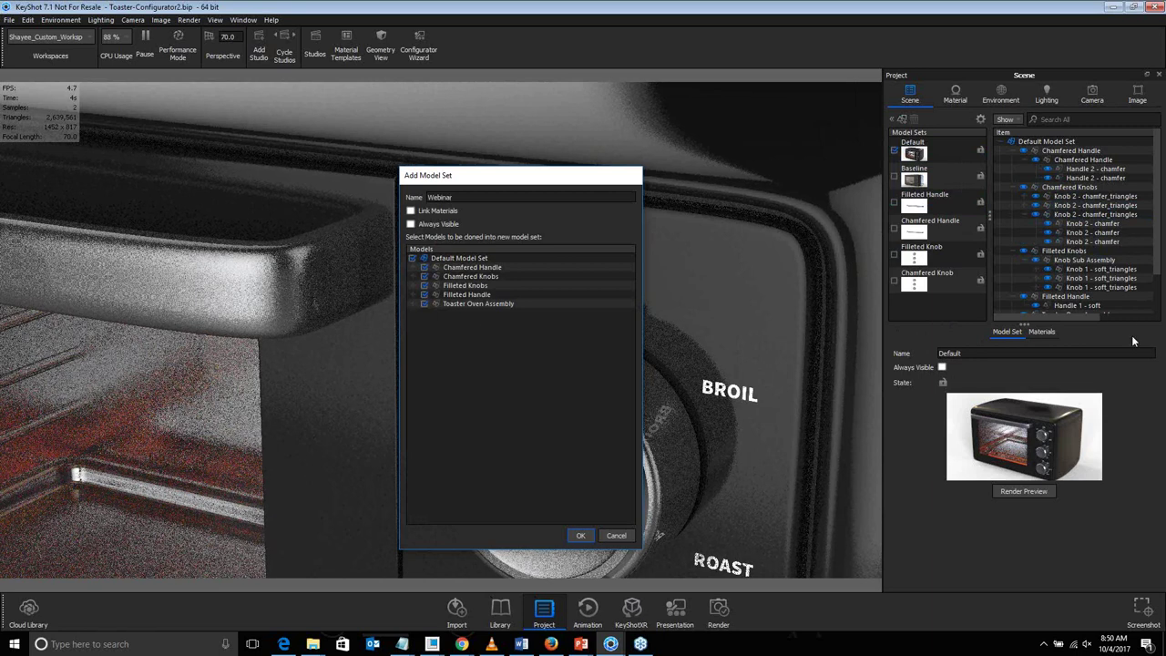
click(435, 277)
click(434, 285)
click(433, 294)
click(433, 303)
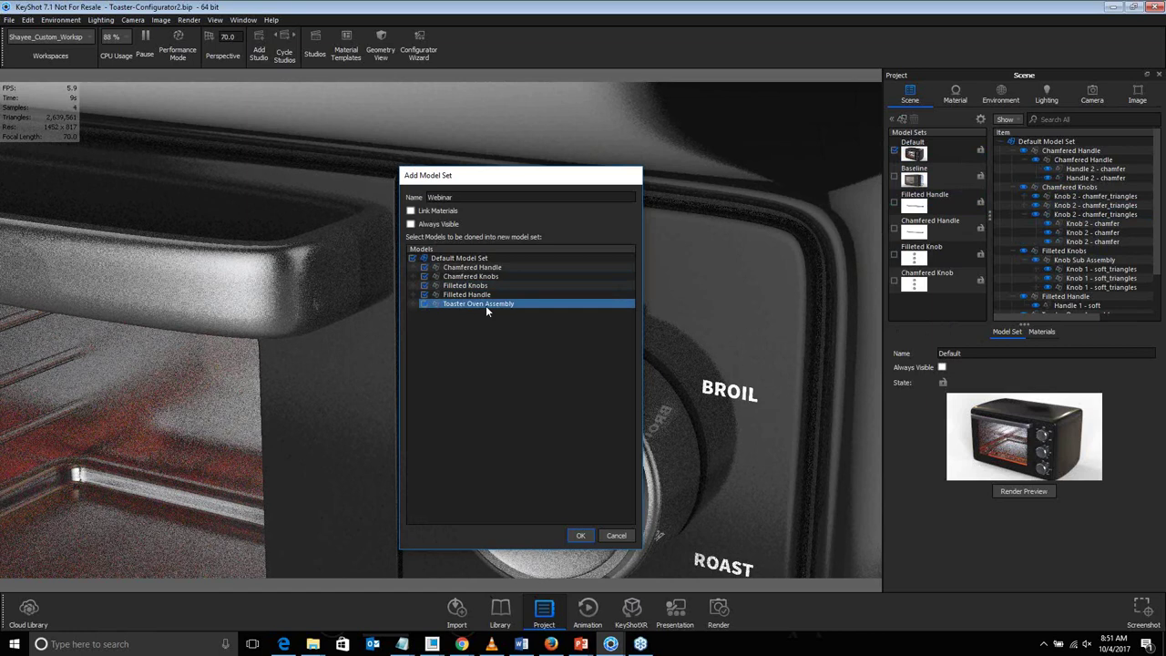
Narrow the clone list to Filleted Knobs, Chamfered Handle and Toaster Oven Assembly, then create the set
click(467, 296)
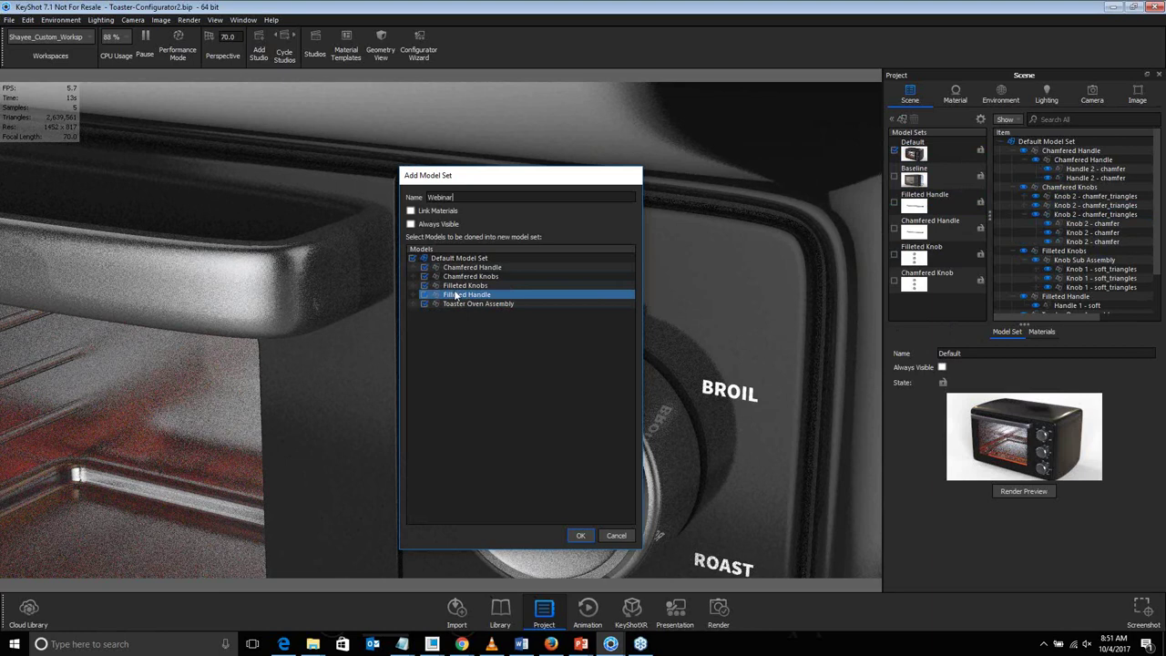
click(425, 294)
click(424, 284)
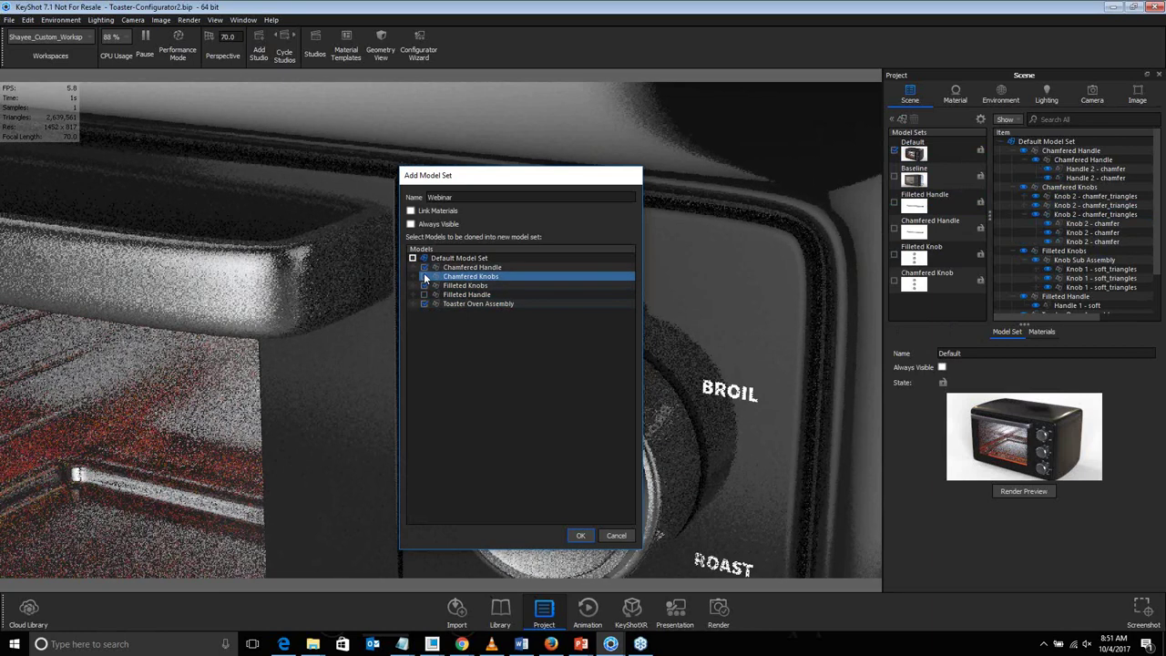
click(424, 276)
click(424, 285)
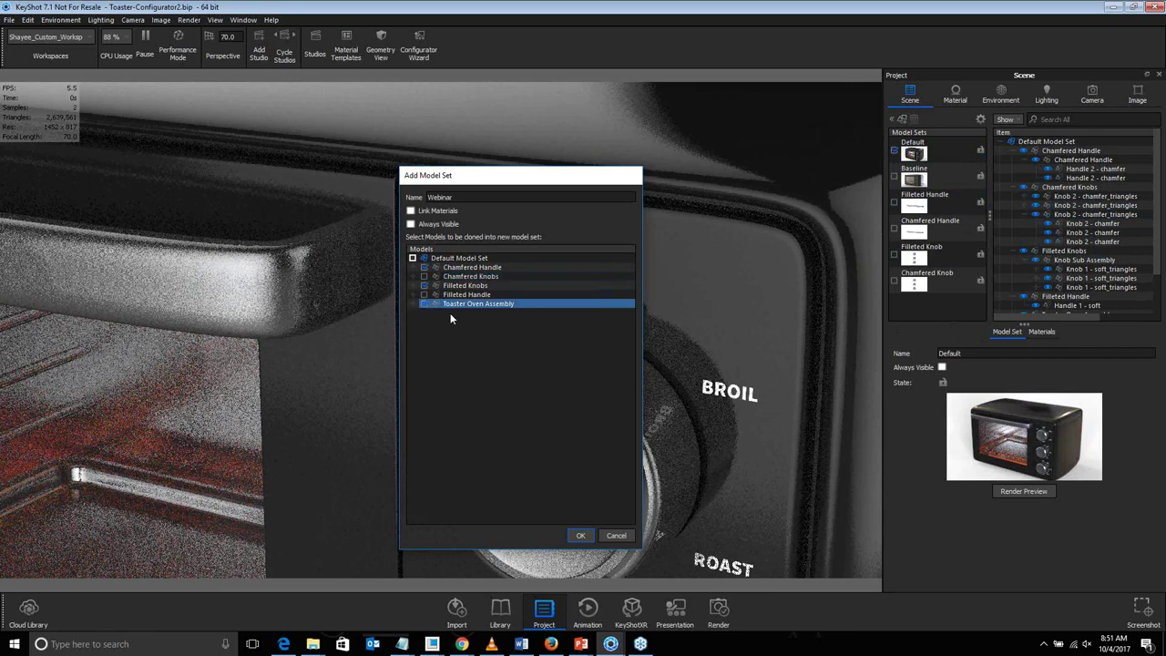
click(580, 535)
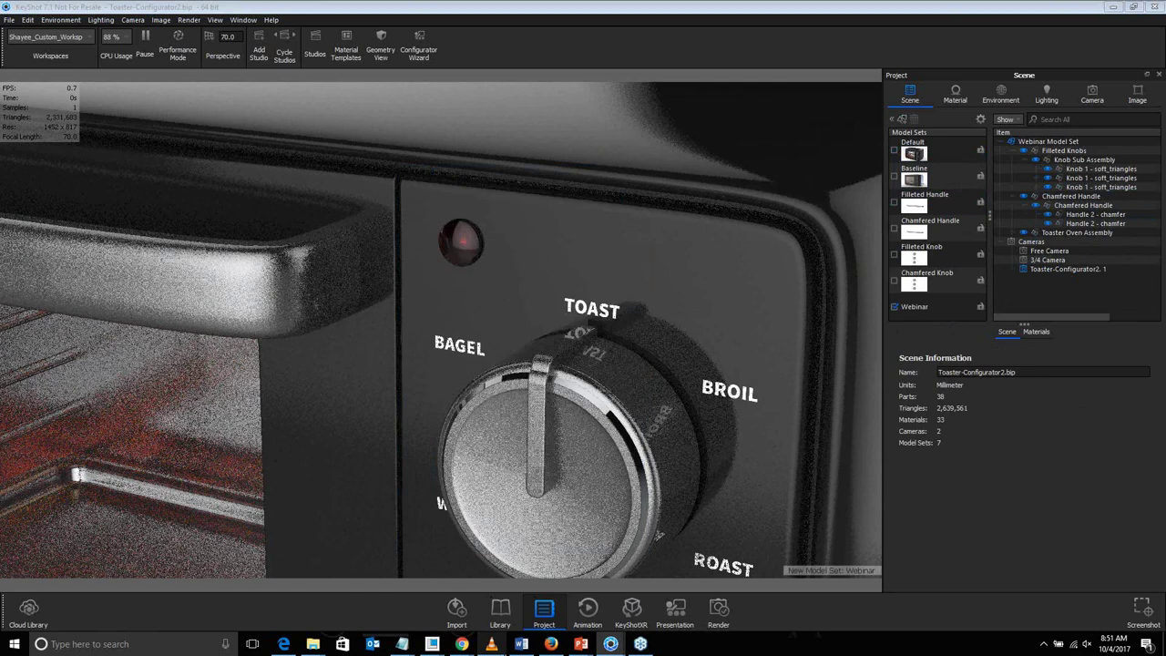
Select the Webinar model set and keep its name as Webinar
click(923, 307)
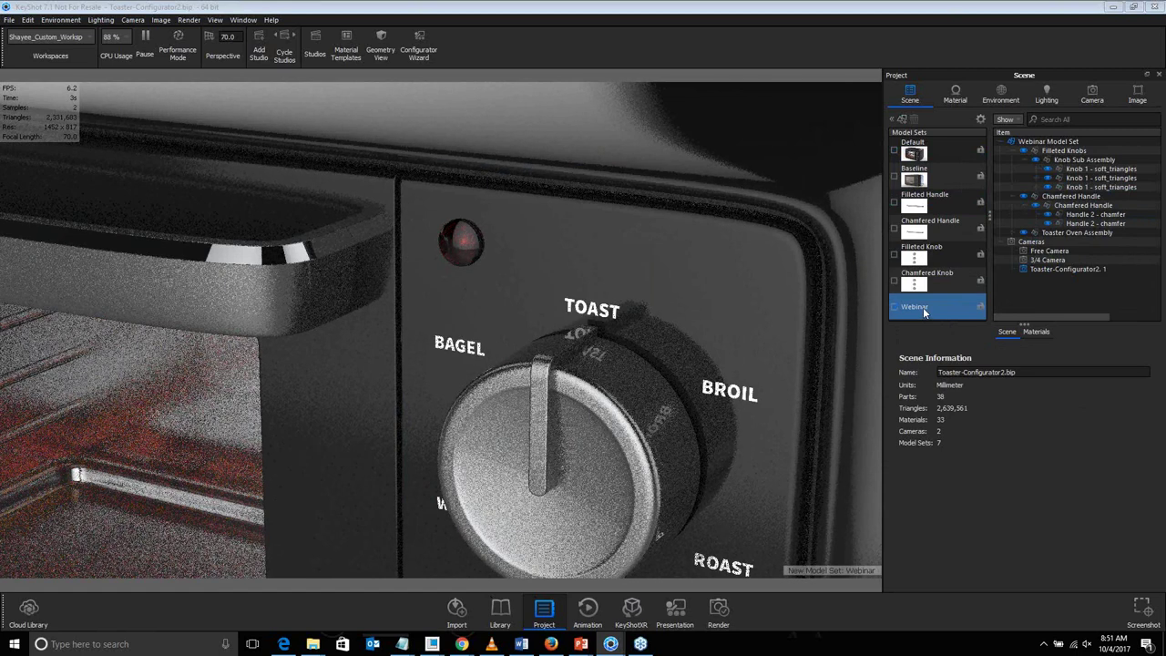
double_click(922, 307)
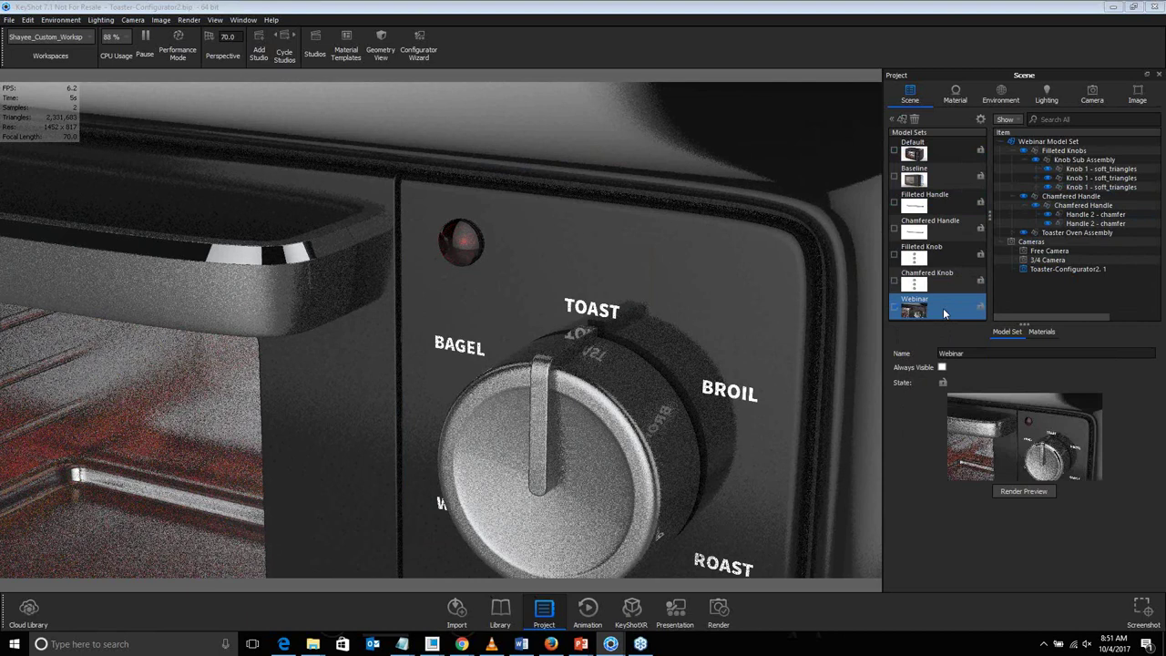
click(771, 322)
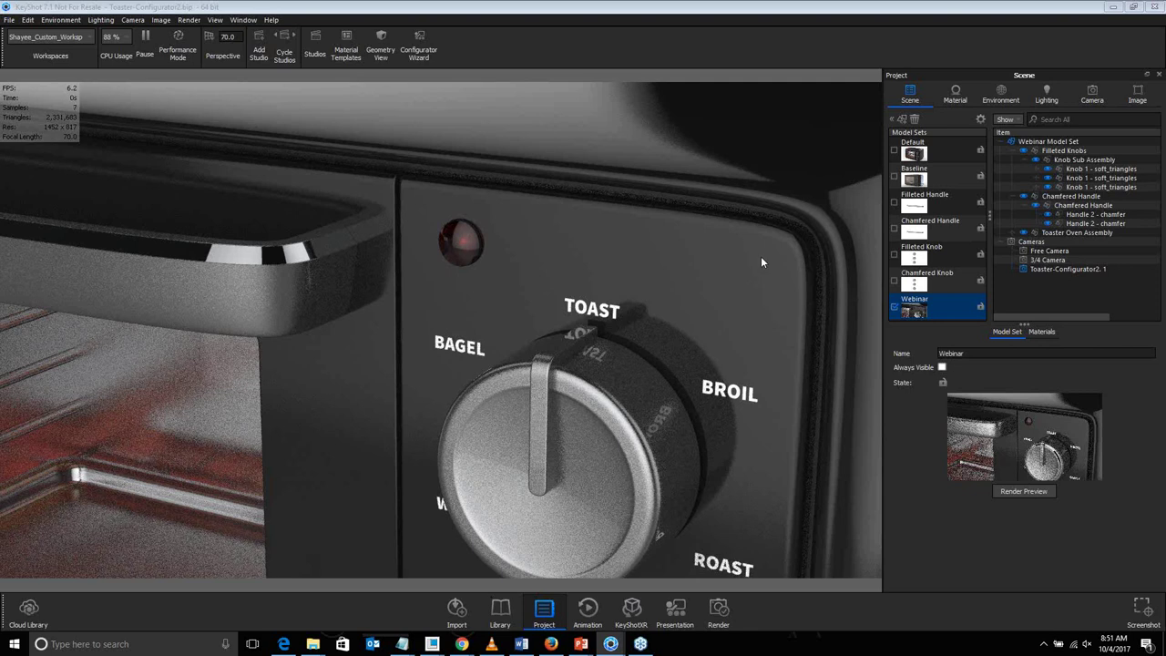
Enable Webinar in the scene, zoom out, and bring up the model set thumbnail options
scroll(761, 256, down, 5)
scroll(774, 261, down, 2)
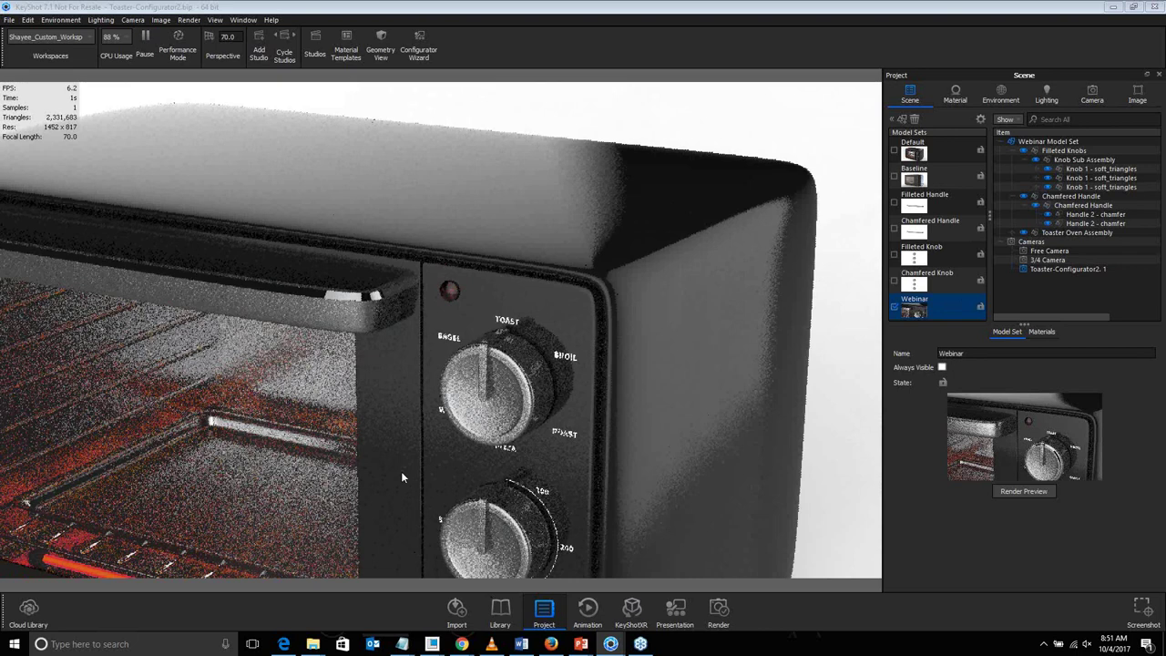
click(915, 310)
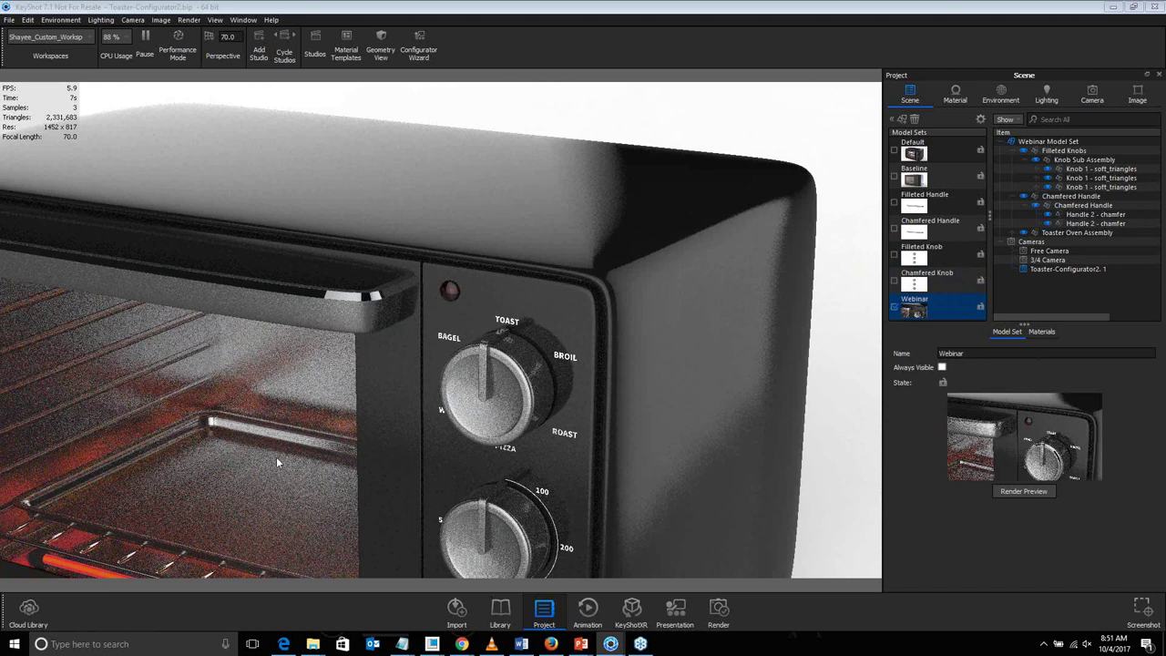
scroll(436, 394, down, 5)
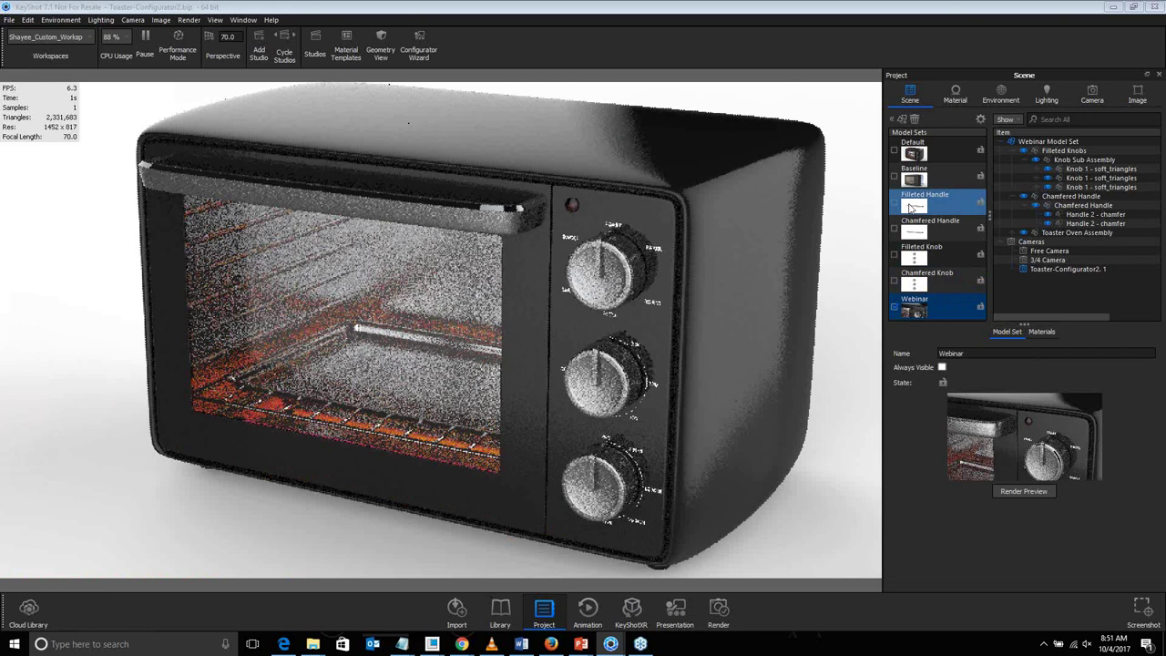
click(981, 119)
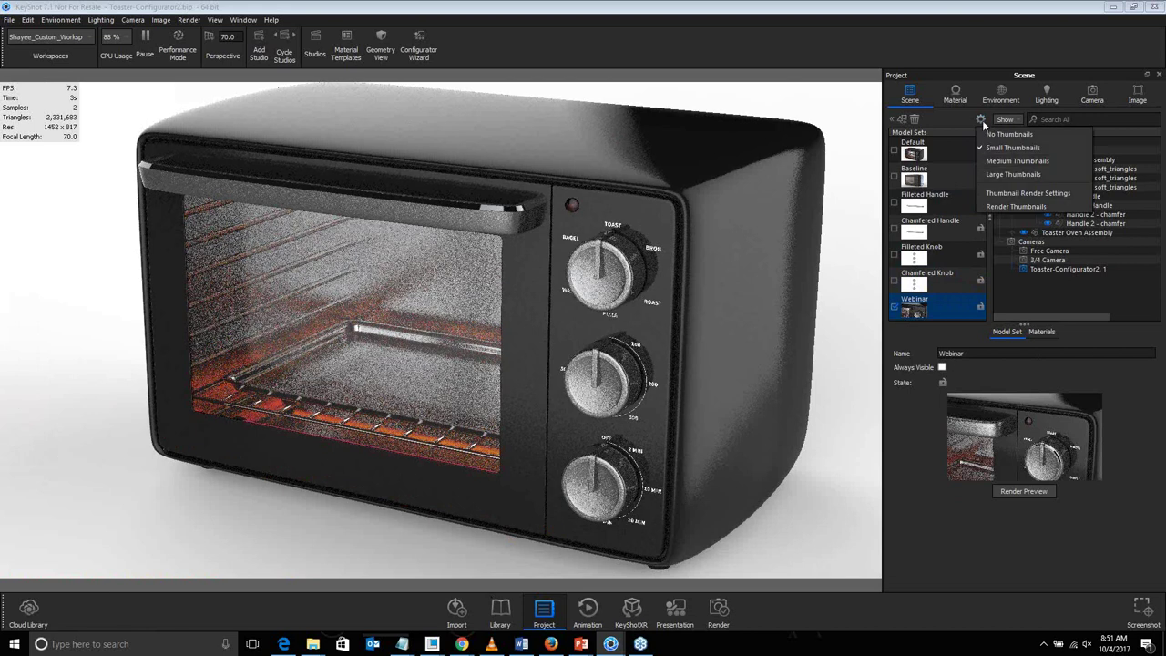
Render fresh thumbnails at 16 samples with center and fit, then show Chamfered Knob instead of Webinar
click(1017, 207)
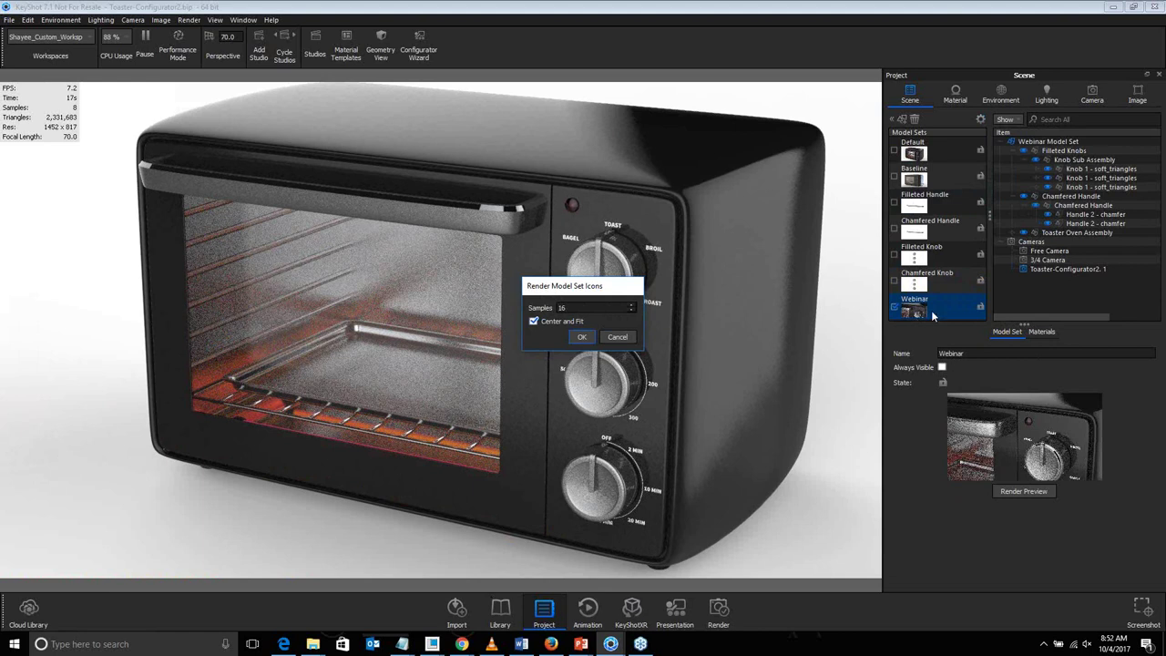
click(615, 335)
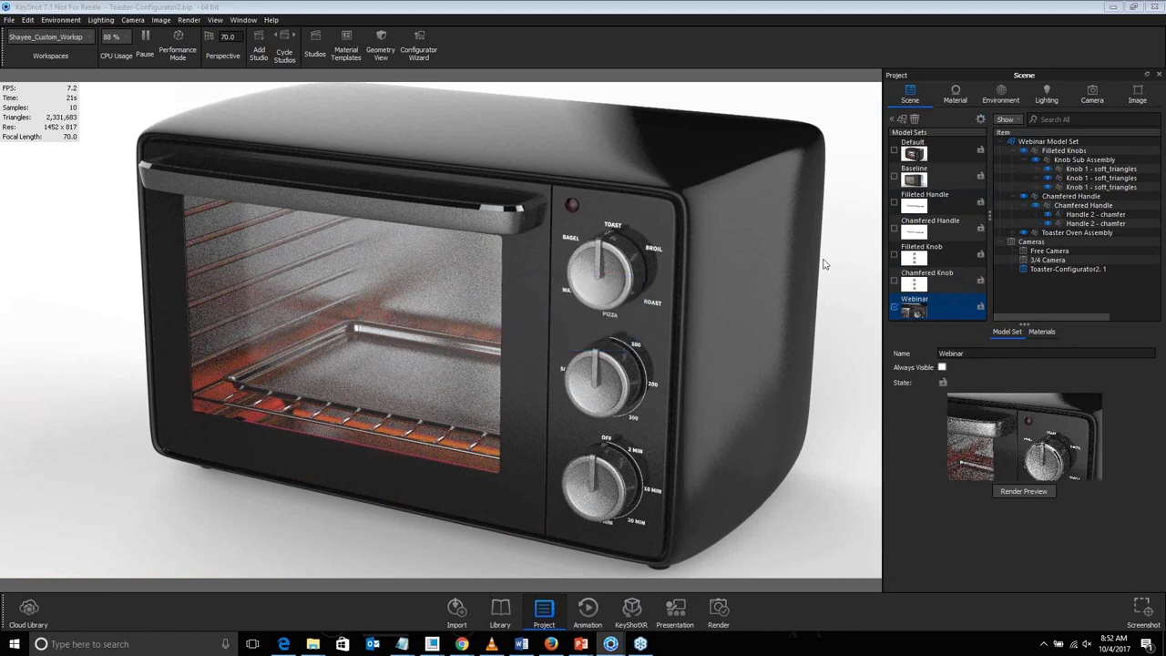
click(981, 121)
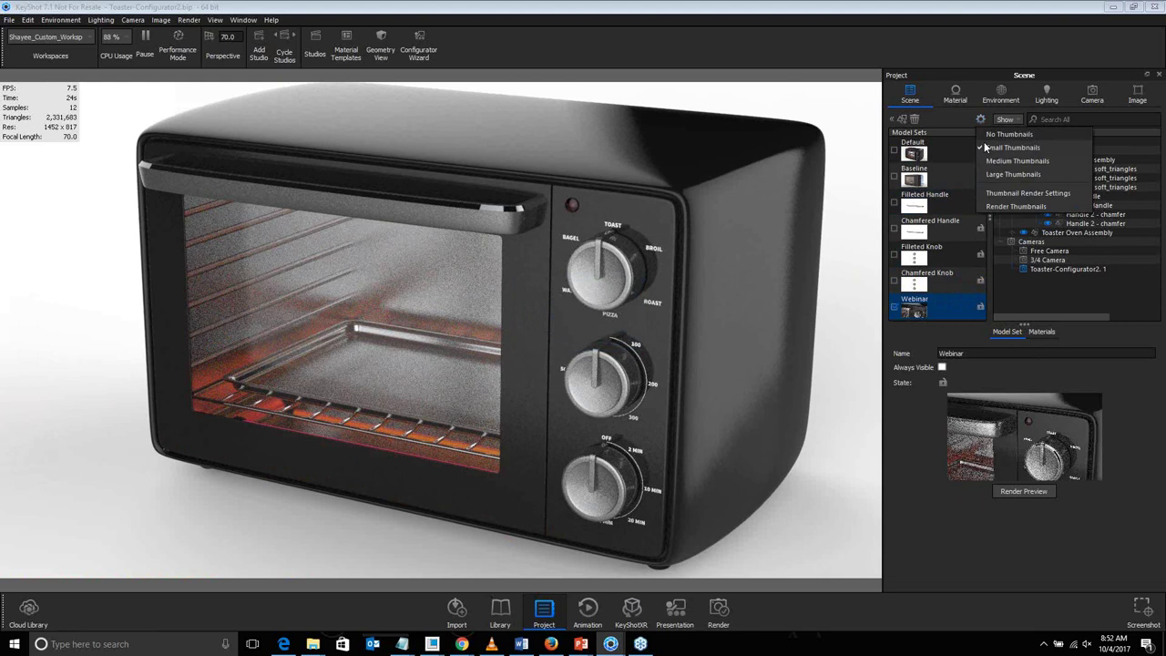
click(1005, 208)
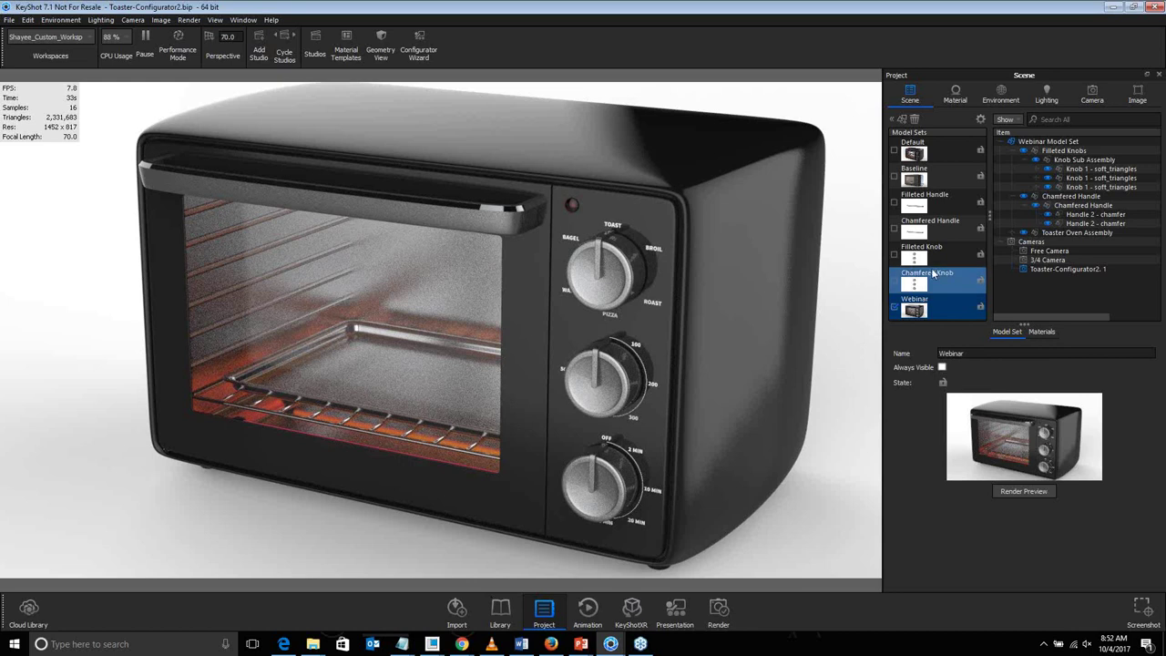
click(895, 282)
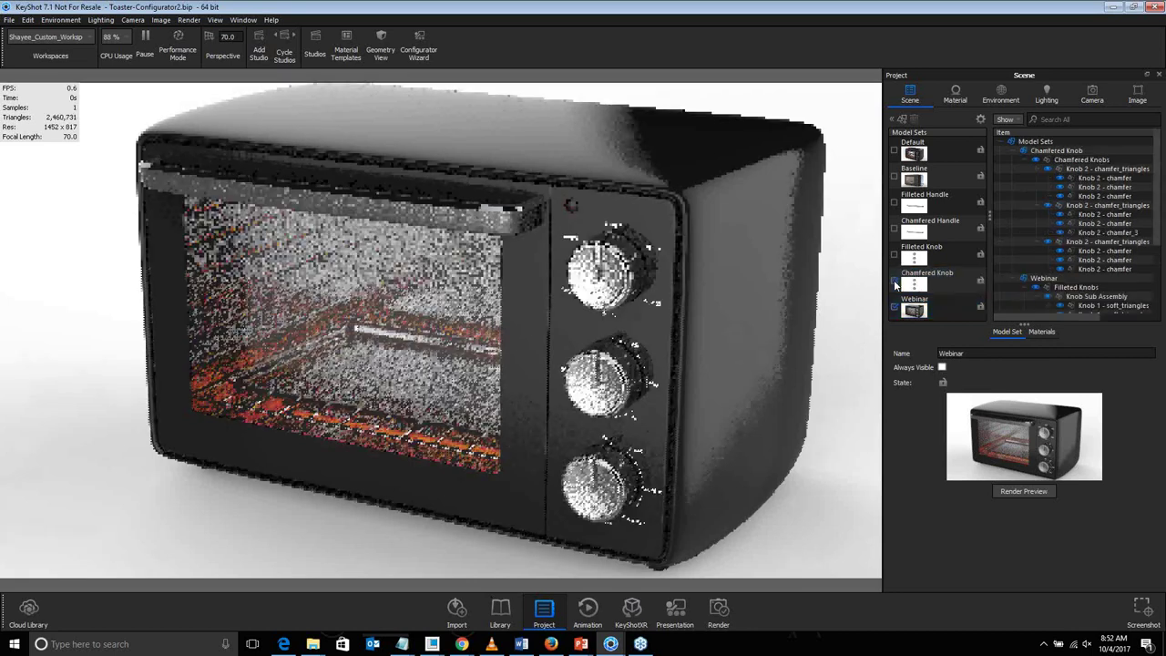
click(894, 308)
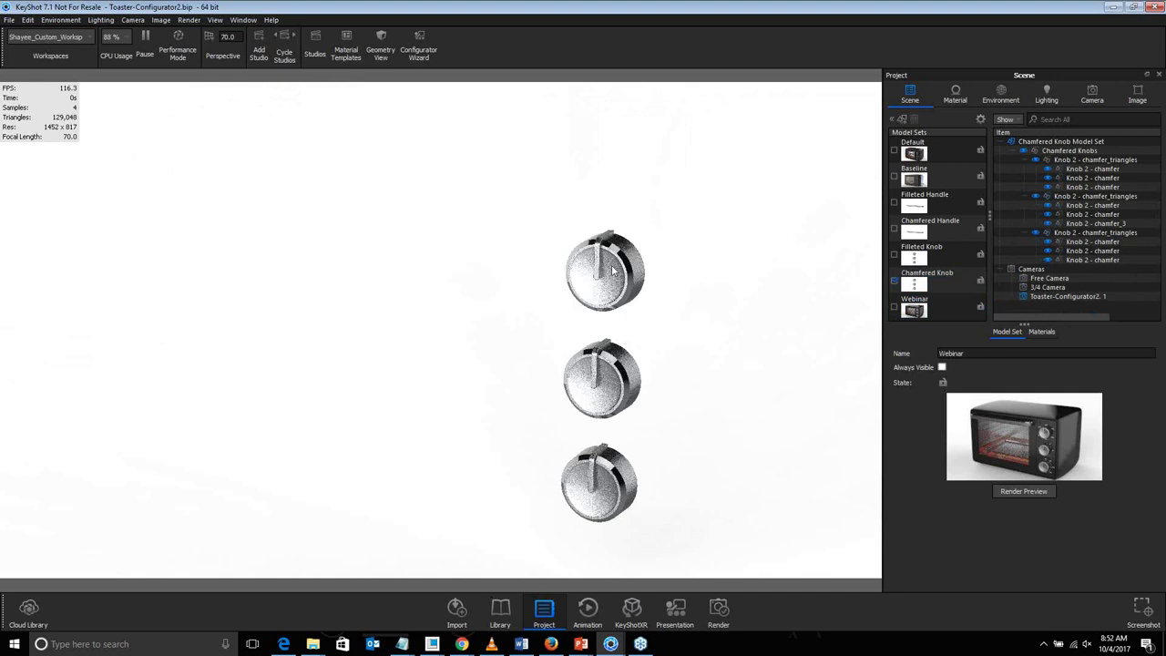
Turn off Chamfered Knob and show Baseline's red oven with Filleted Handle and Filleted Knob
click(894, 203)
click(895, 281)
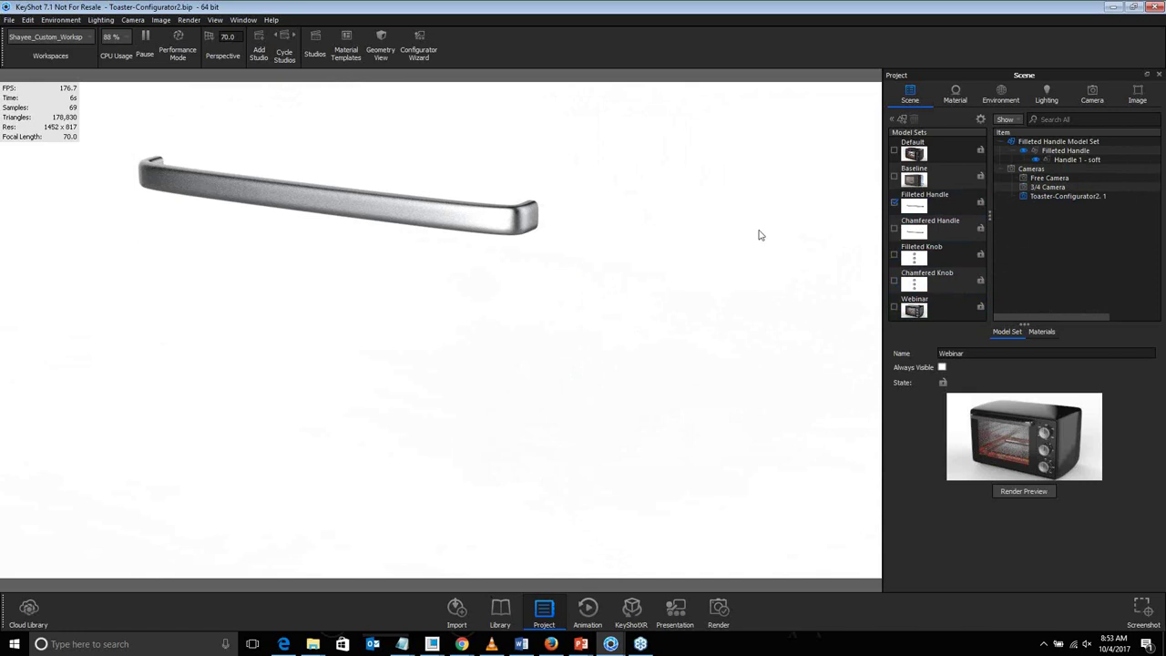
click(894, 182)
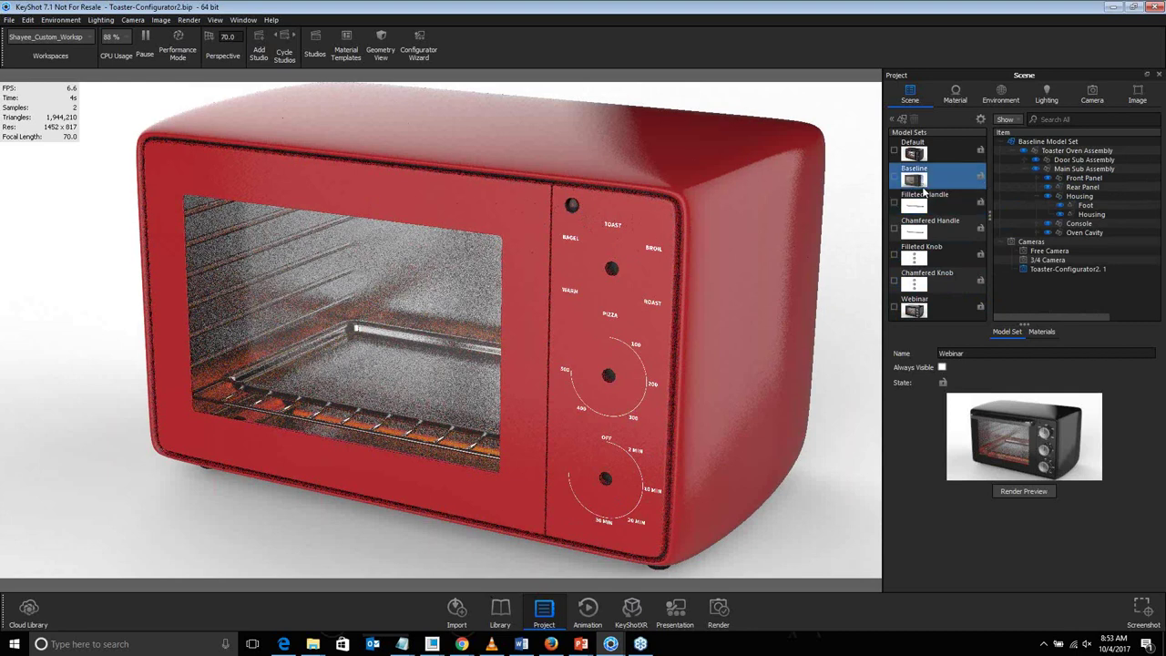
click(897, 207)
click(896, 260)
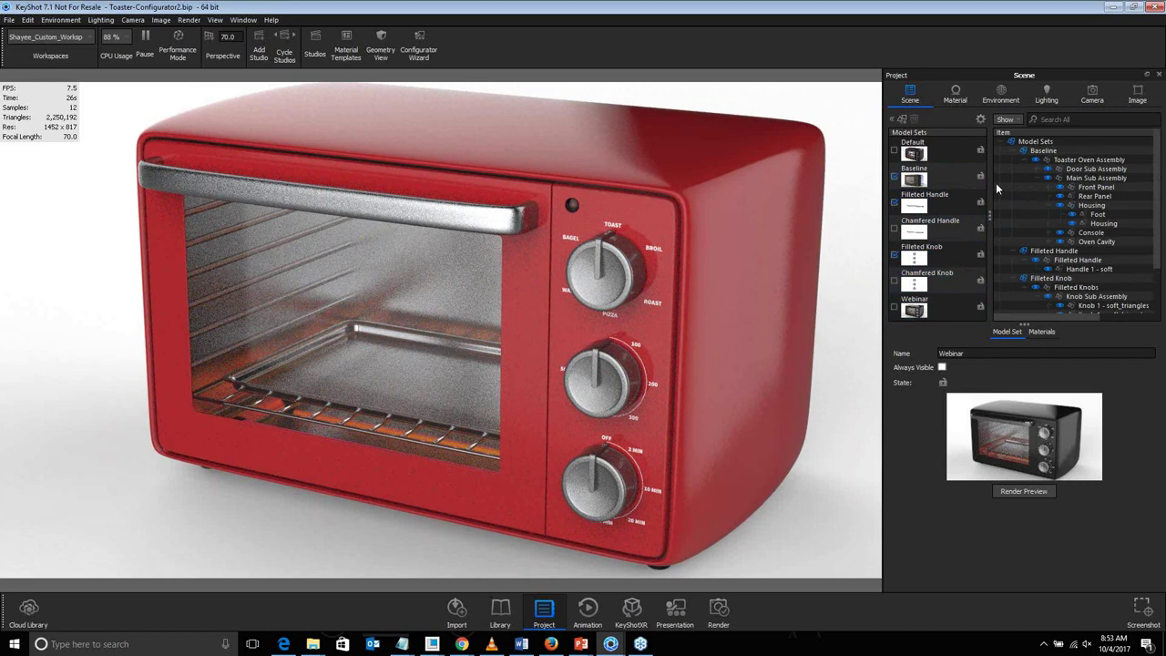
click(1004, 159)
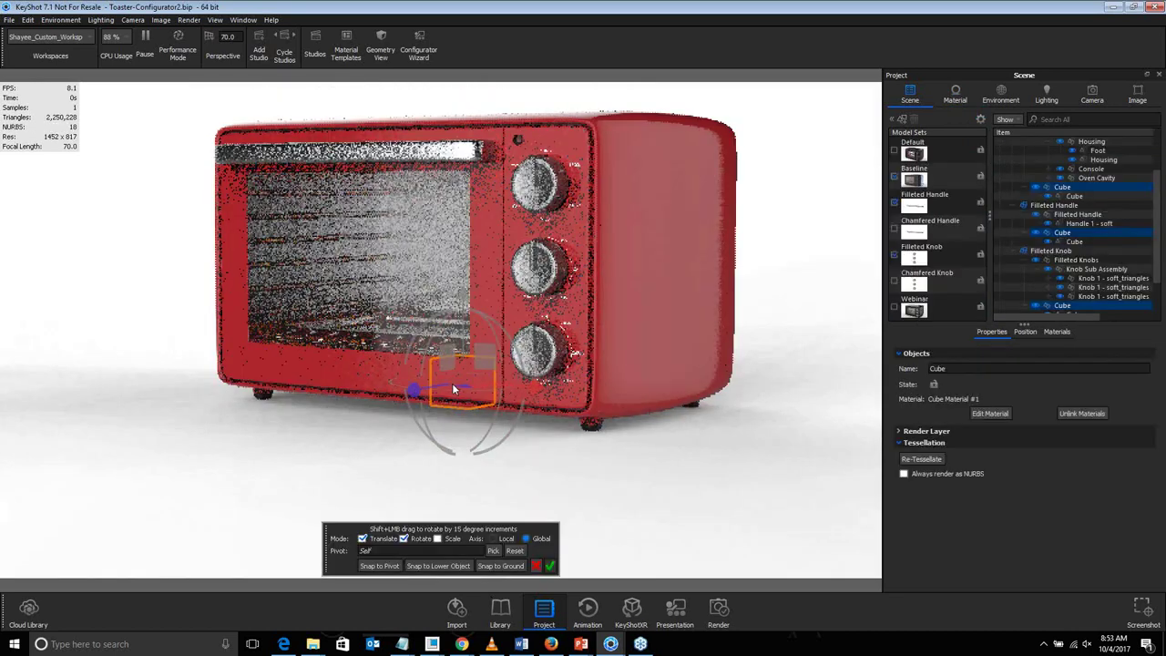
Move the cube to the lower left beside the oven and confirm its position
drag(406, 395, 23, 456)
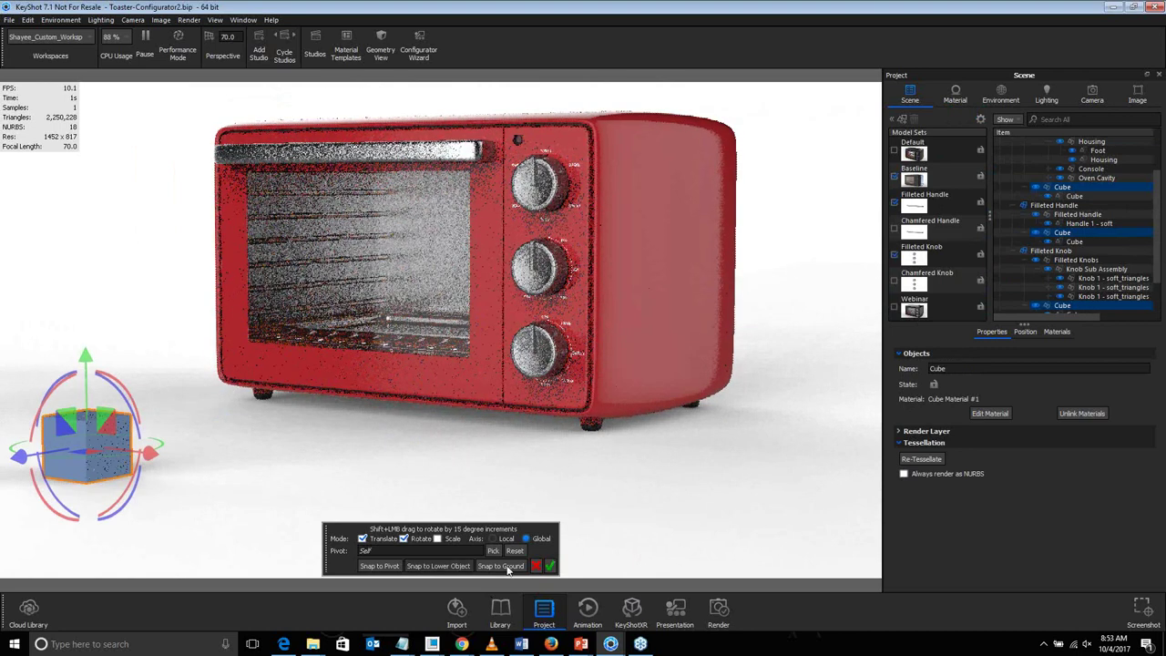
click(550, 565)
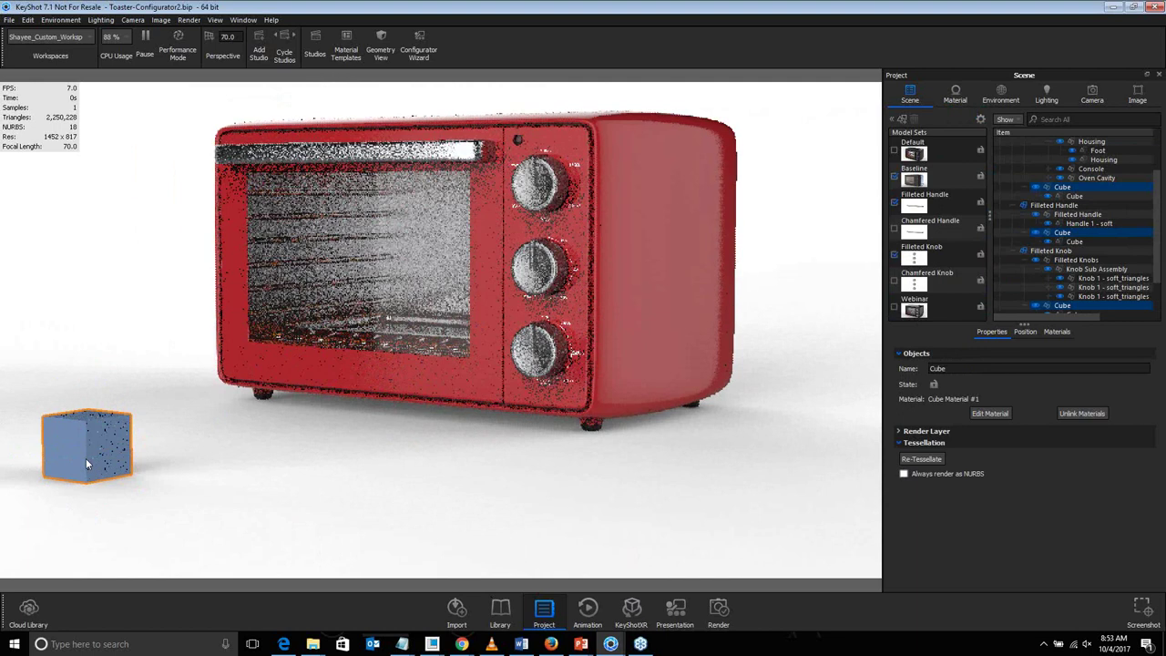
drag(73, 453, 79, 460)
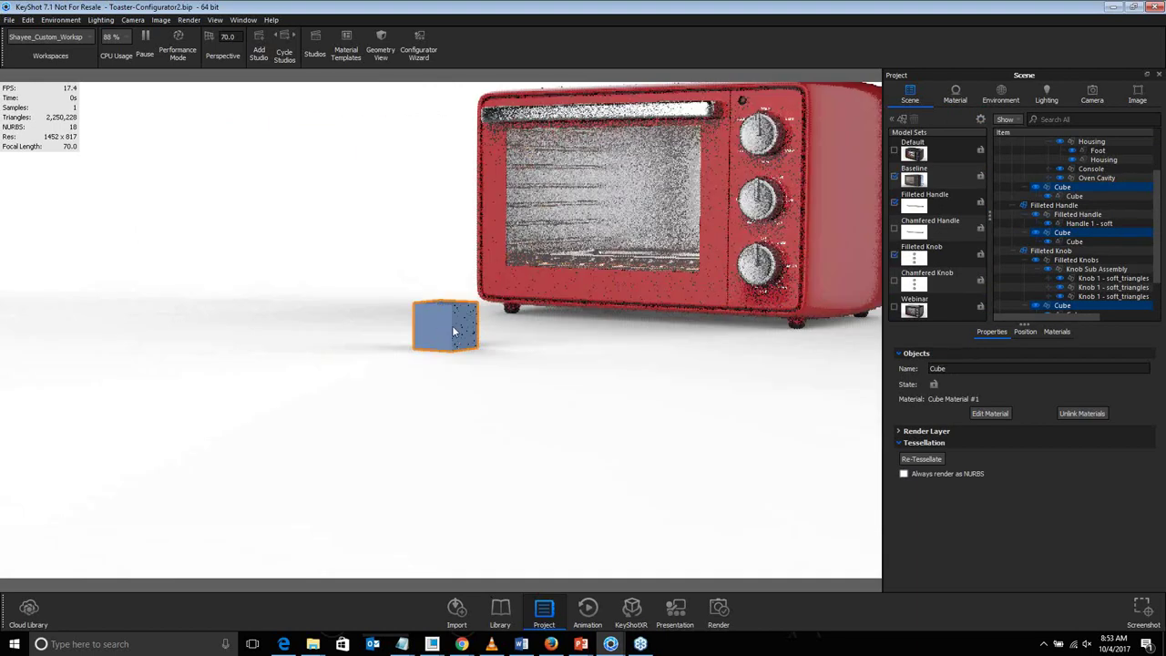
scroll(452, 324, up, 5)
Centre and zoom the view on the cube, then open the material library
drag(391, 335, 209, 325)
click(480, 316)
scroll(495, 297, up, 3)
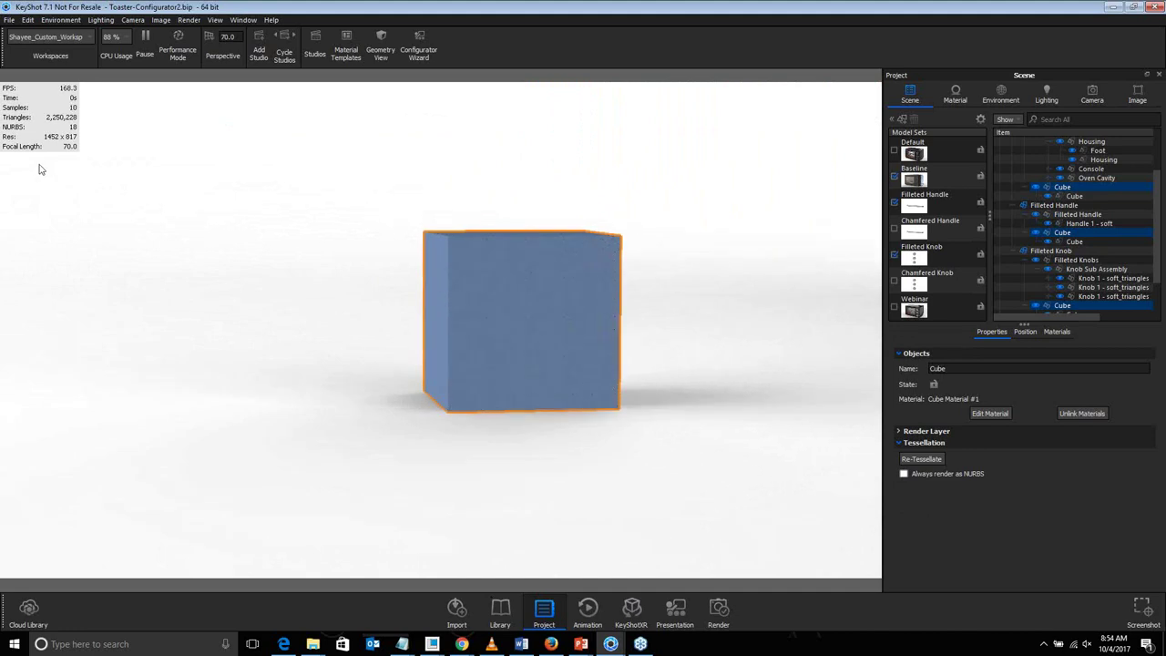
click(130, 276)
key(m)
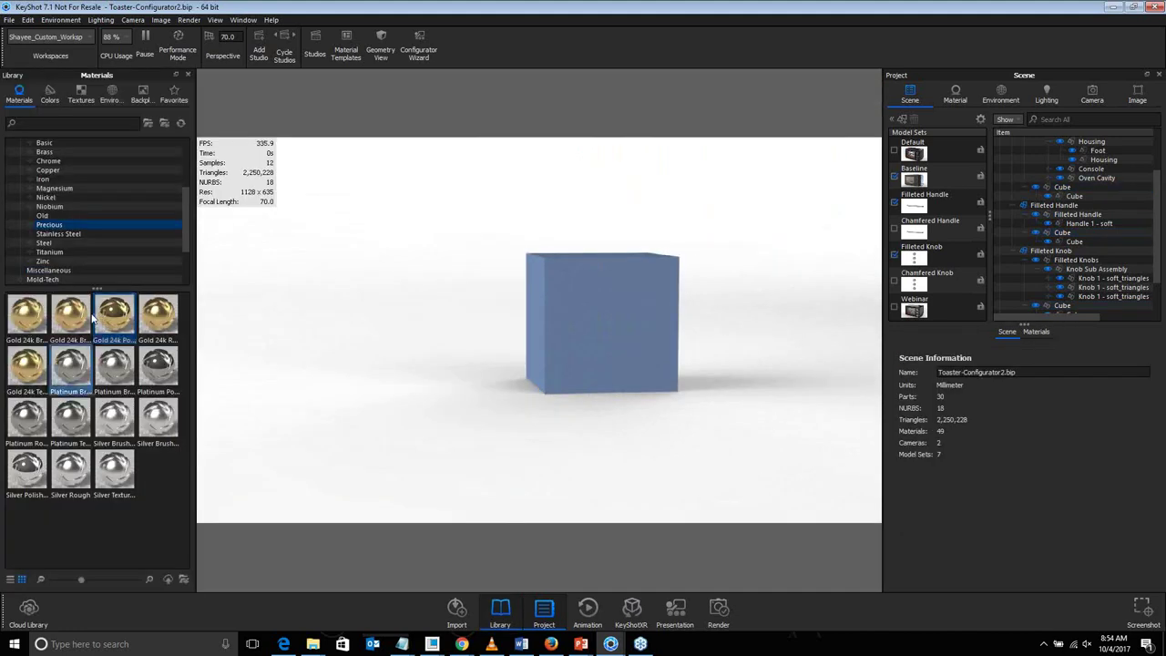
Apply Platinum Polished to the cube, then replace it with Gold 24k Brushed 90°
mouse_move(169, 371)
drag(170, 367, 619, 338)
click(617, 342)
double_click(617, 342)
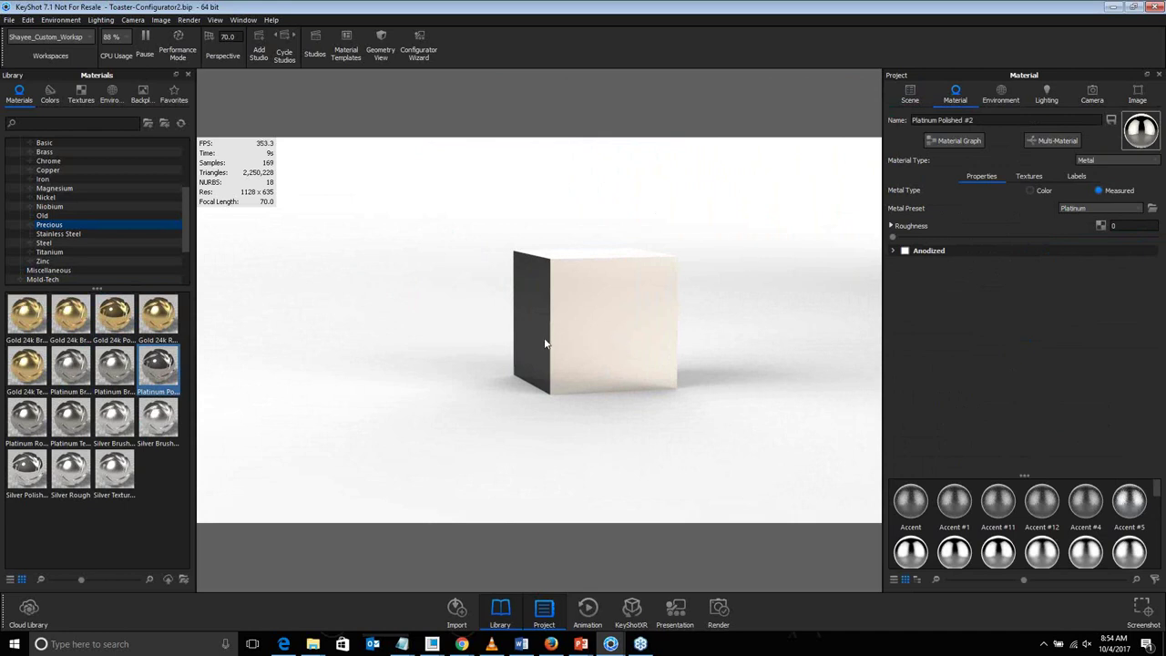
mouse_move(550, 346)
mouse_down()
mouse_move(554, 370)
mouse_move(534, 363)
mouse_up()
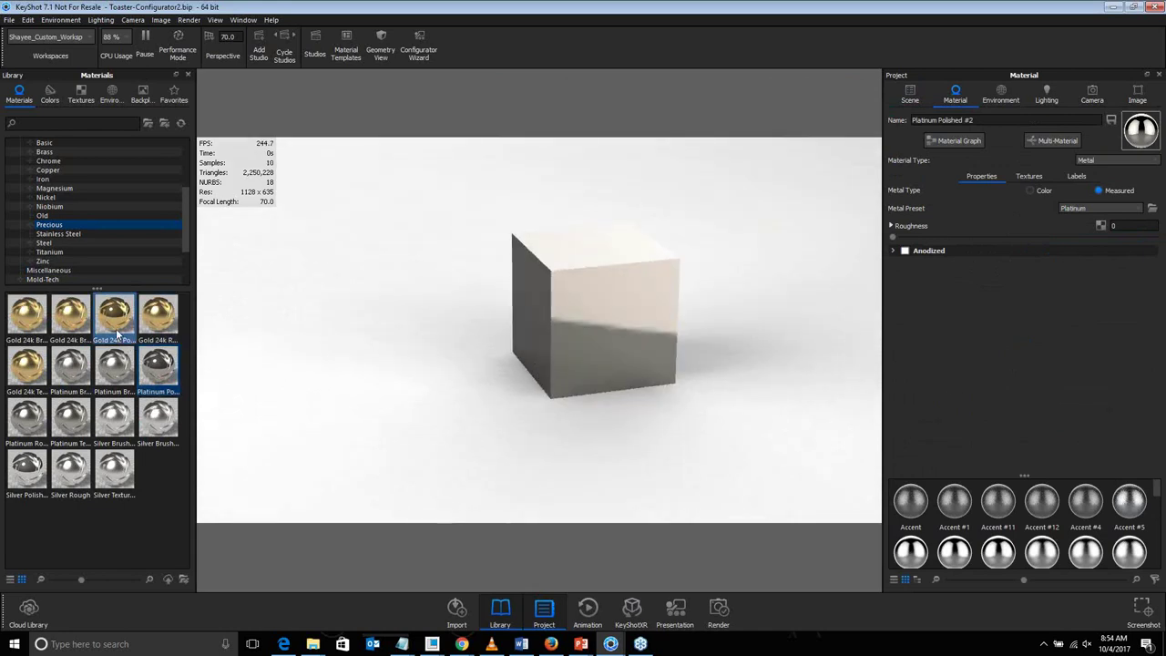
mouse_move(75, 323)
mouse_down()
mouse_move(532, 285)
mouse_move(546, 300)
mouse_up()
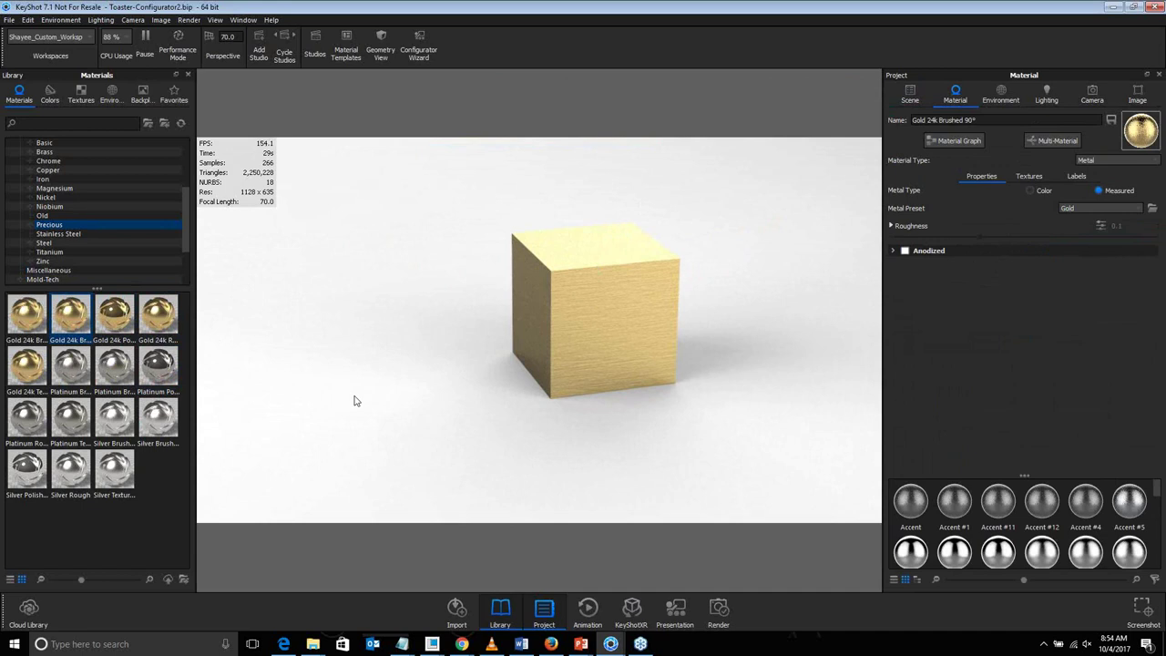
Convert the cube's material to a multi-material with Platinum Polished as a second variant
click(1047, 142)
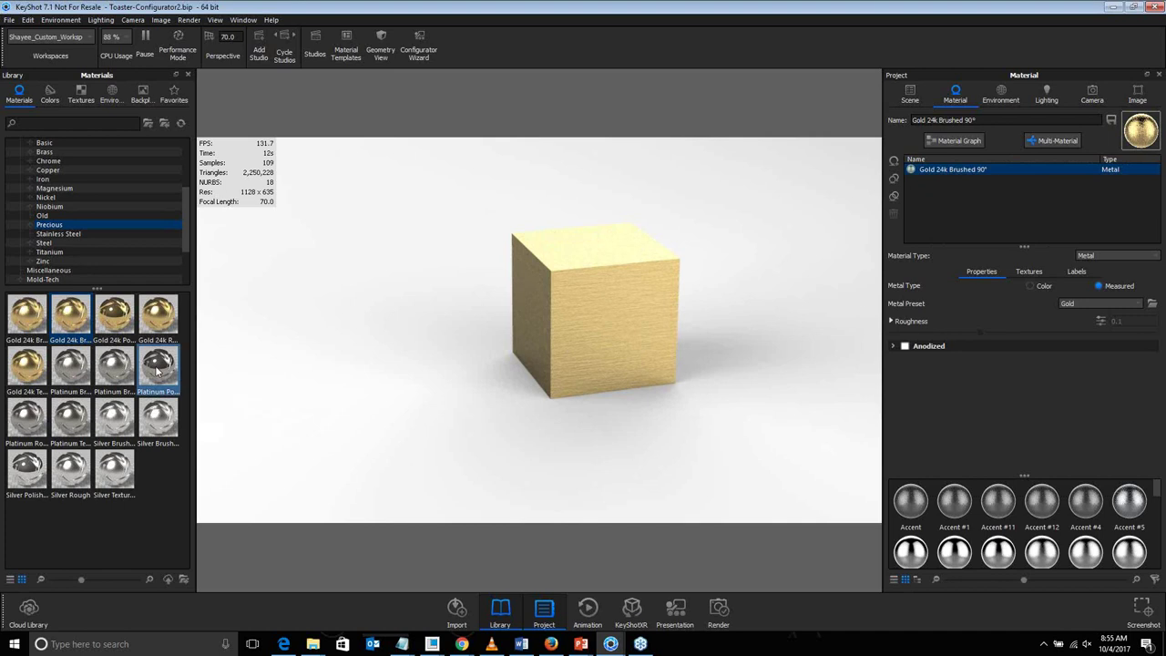
drag(157, 367, 963, 203)
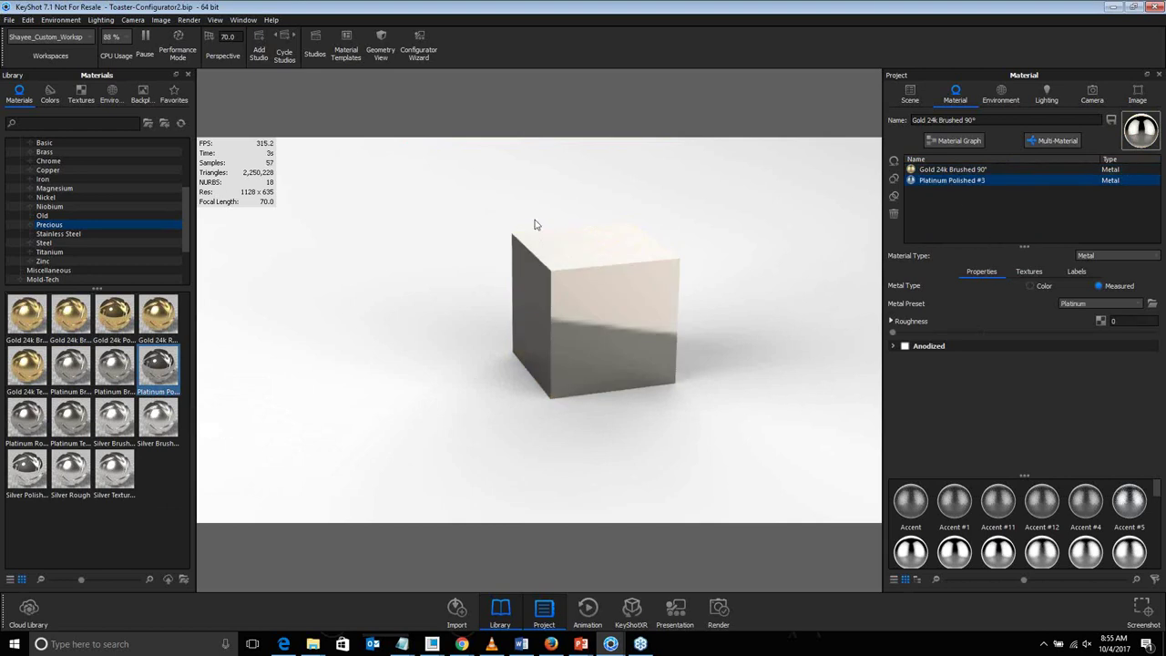
click(962, 179)
Alternate between the gold and platinum variants, ending on Gold 24k Brushed 90°
click(961, 180)
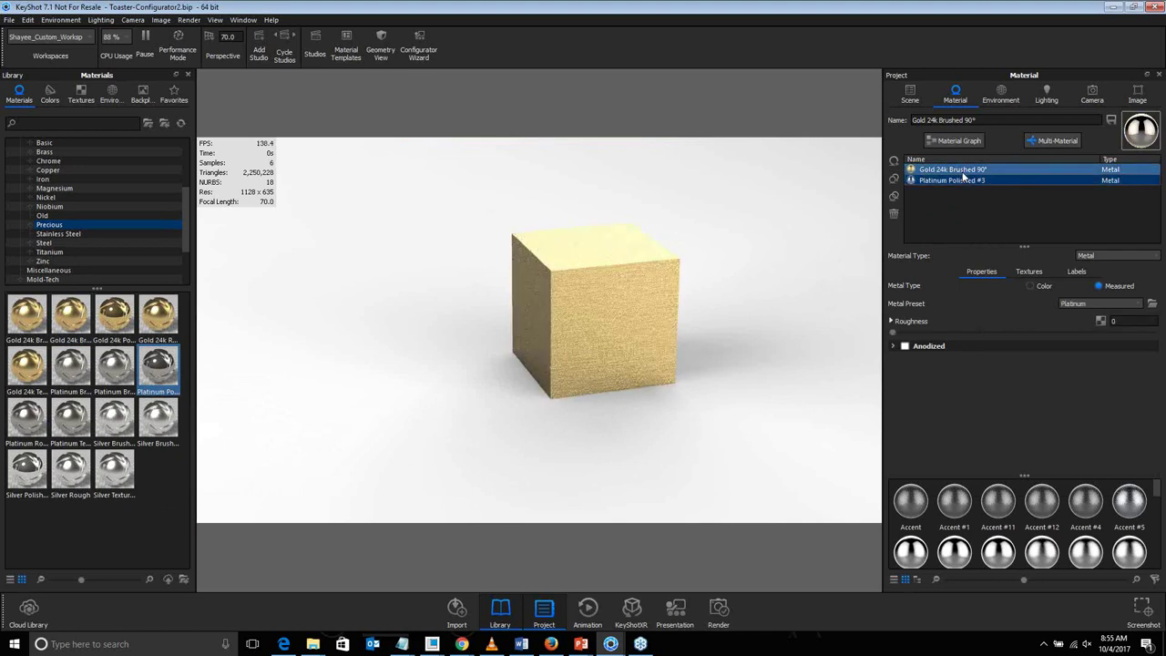
click(961, 182)
click(960, 181)
click(960, 180)
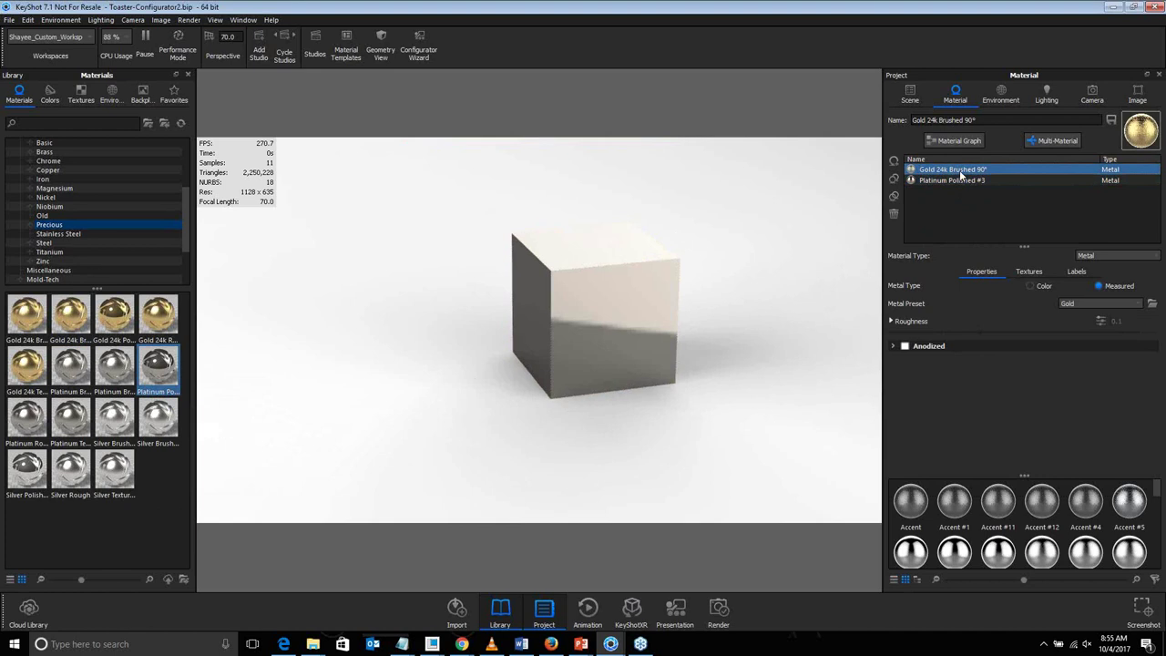
click(958, 178)
click(960, 173)
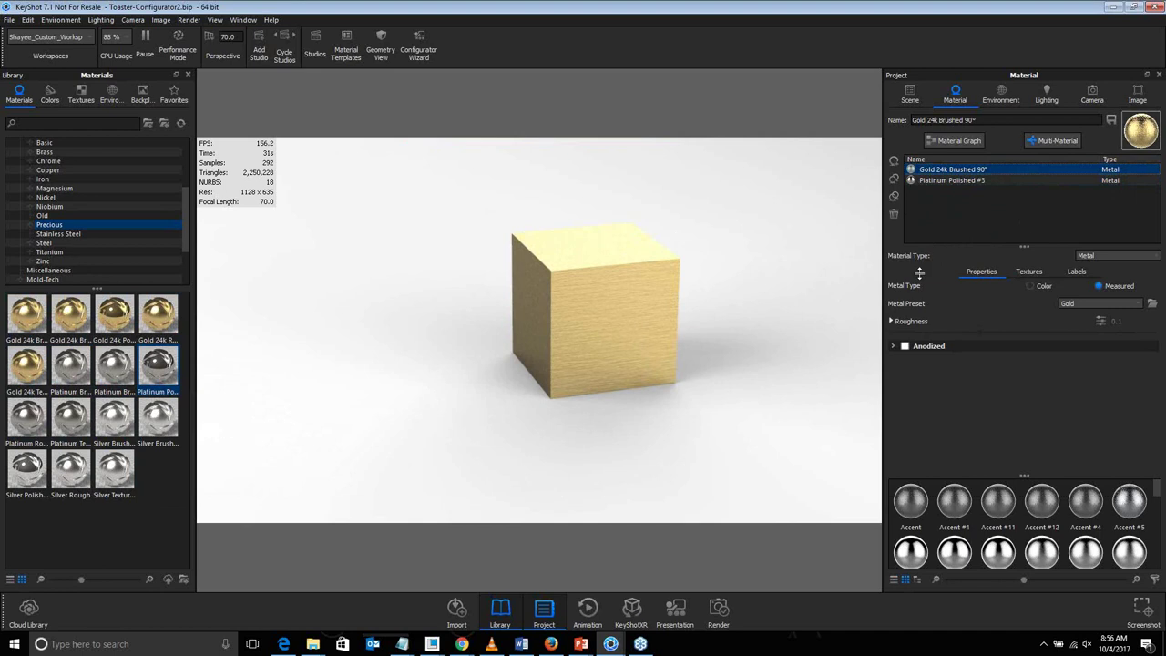
Add a new Plastic variant to the cube's multi-material and change its type to Paint
click(894, 165)
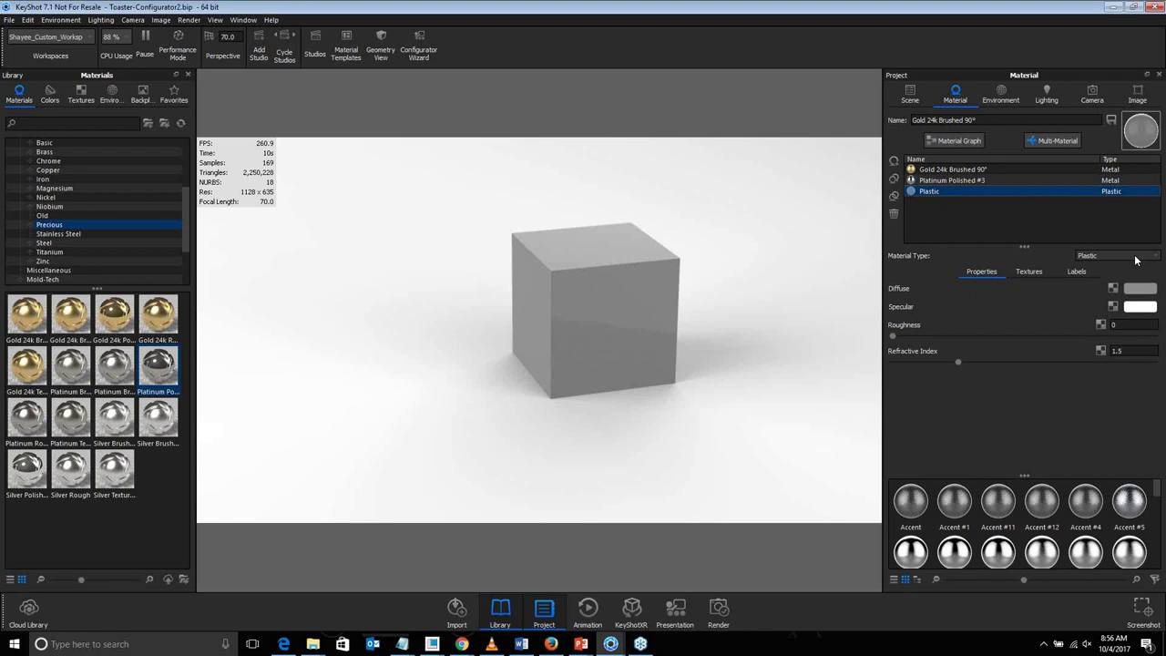
click(1089, 255)
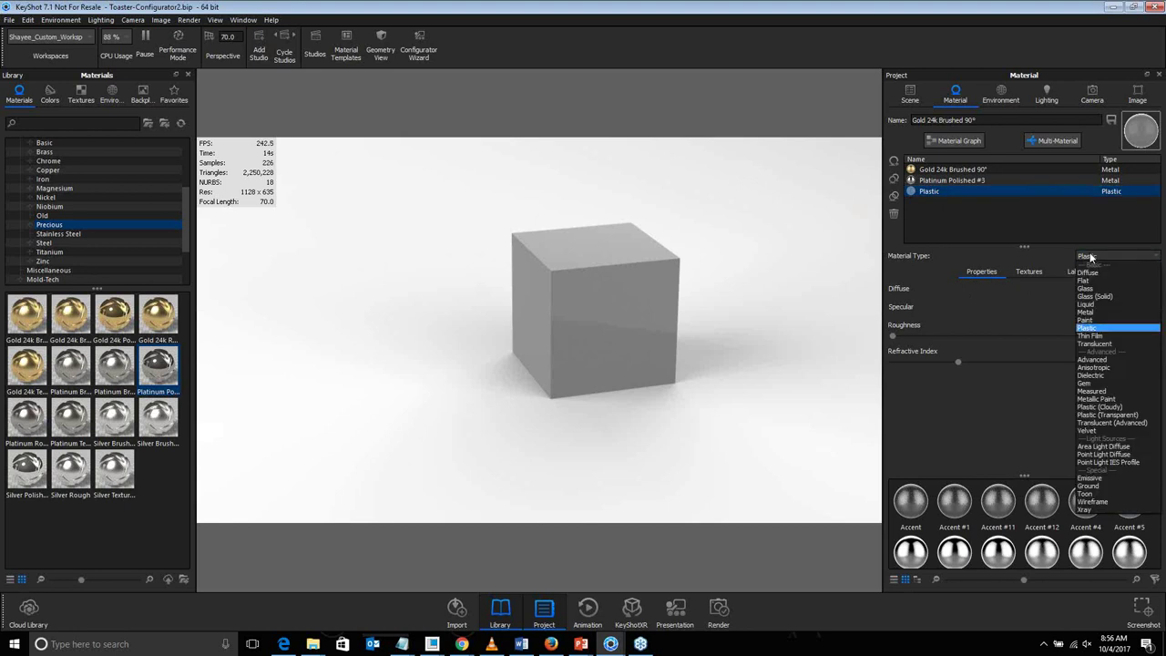
click(1093, 320)
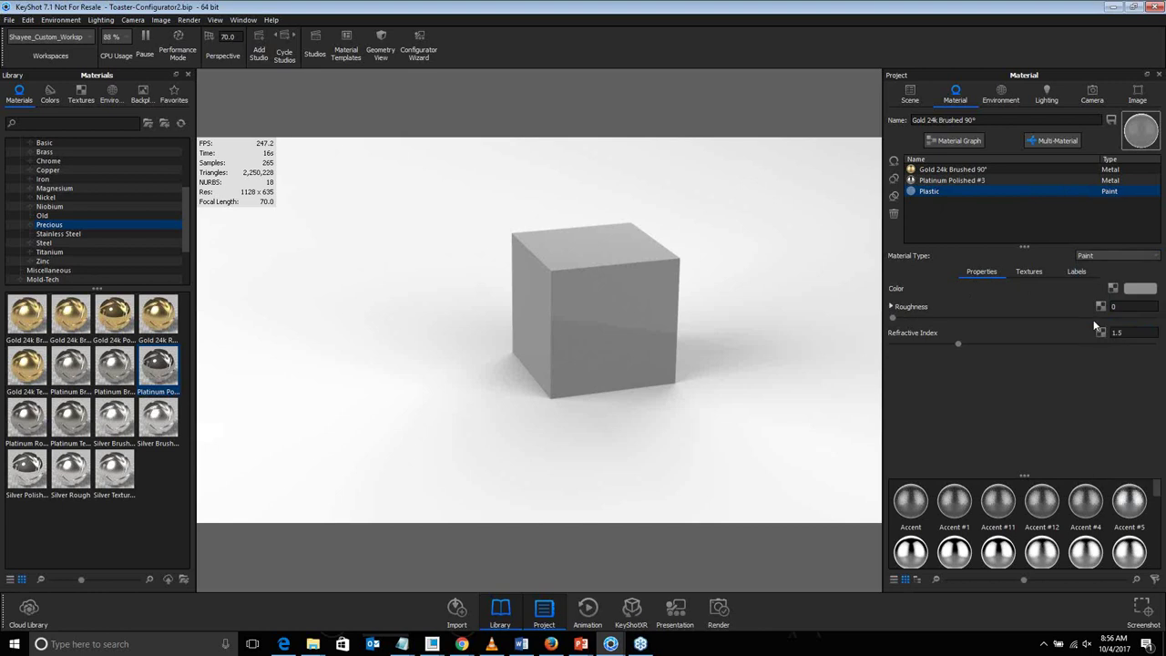
Set the paint colour to a bright yellow at 95% brightness
click(1140, 289)
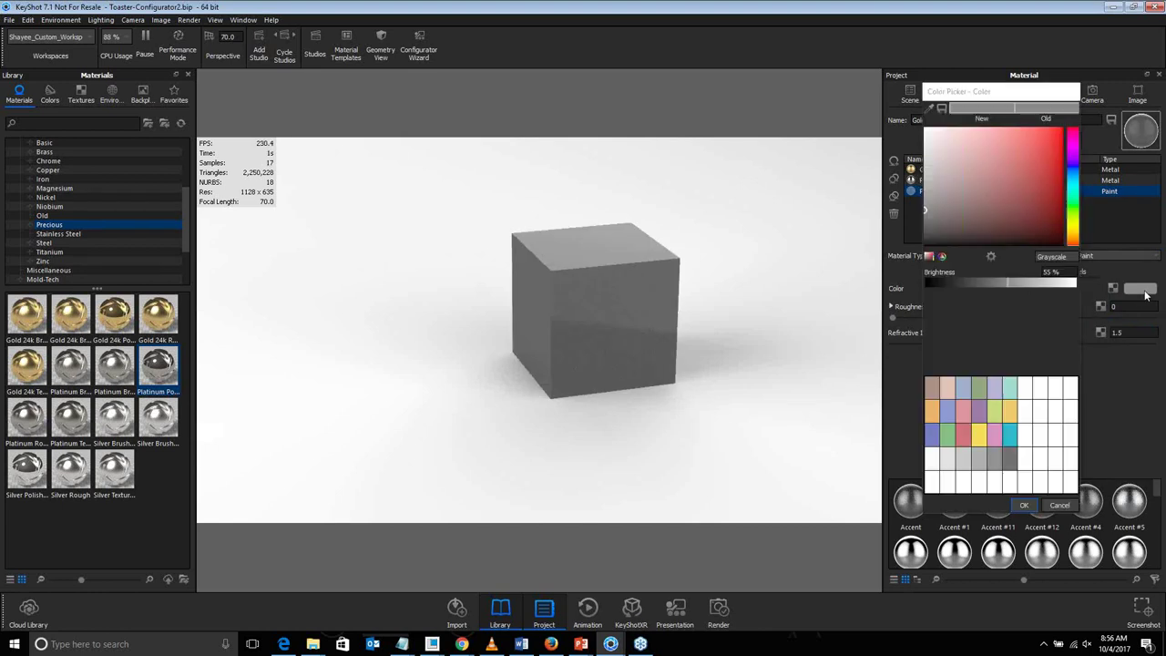
click(1073, 224)
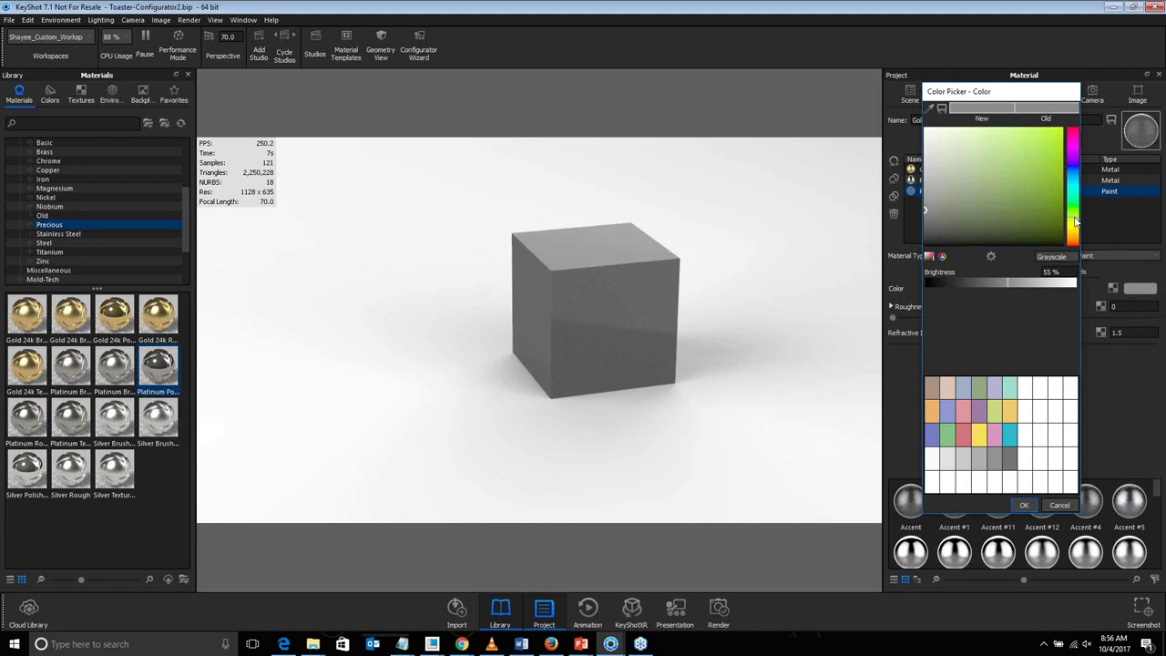
click(1036, 138)
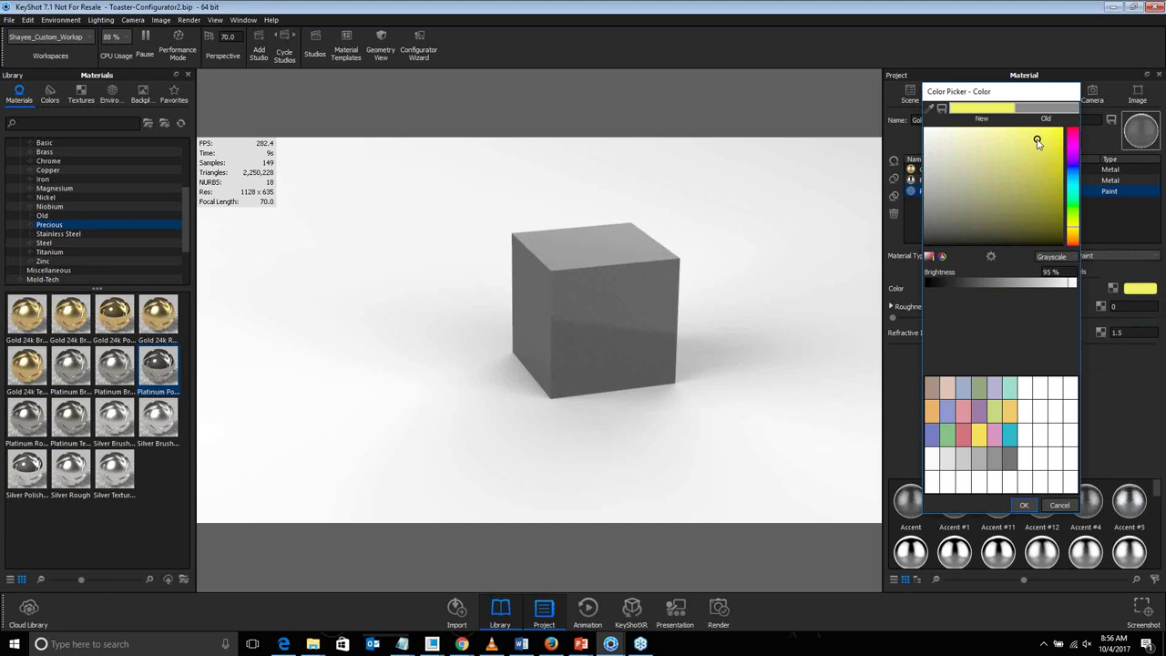
click(1062, 286)
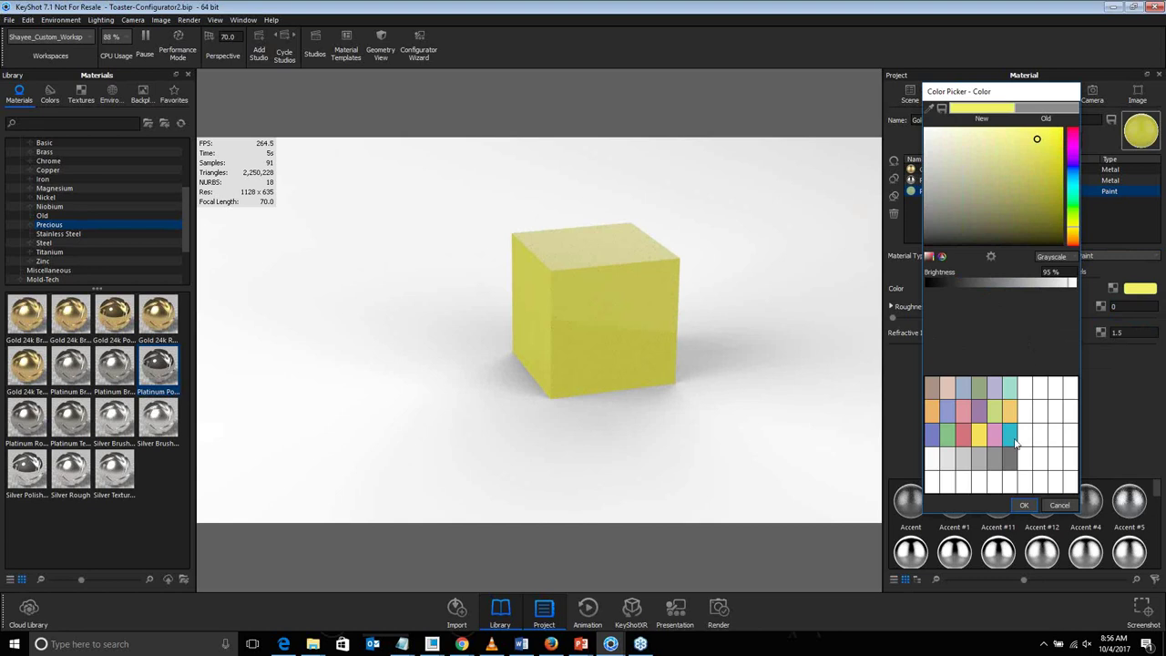
click(1029, 503)
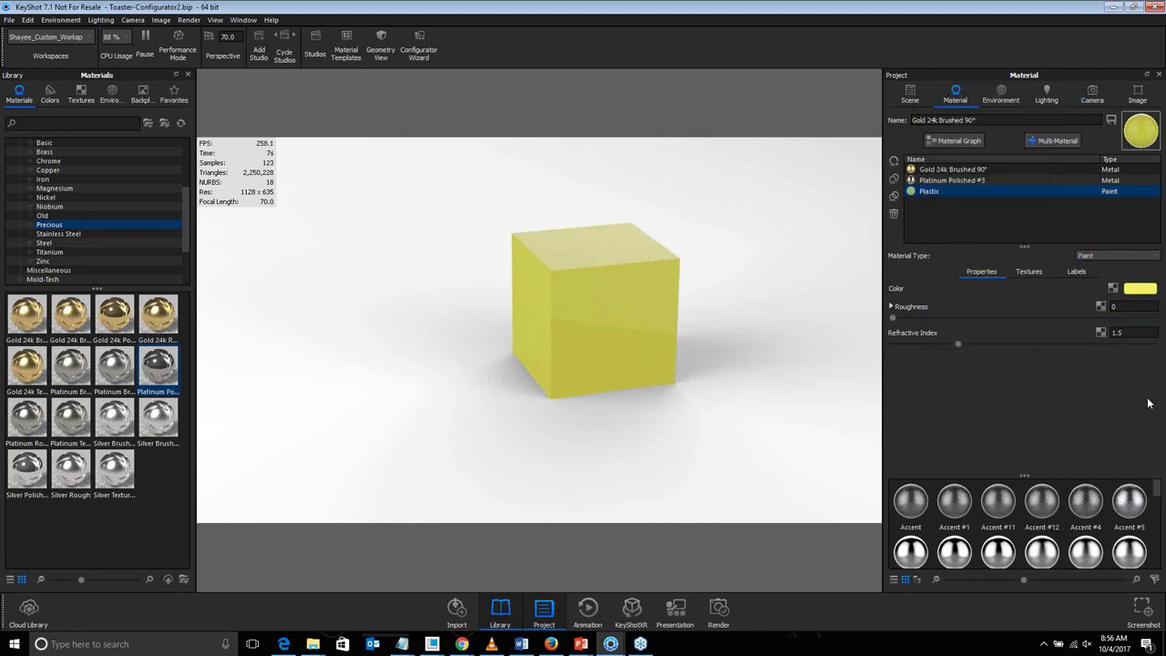
Give the yellow Plastic paint variant roughness 0.0453 and make it the active variant again
drag(893, 317, 931, 318)
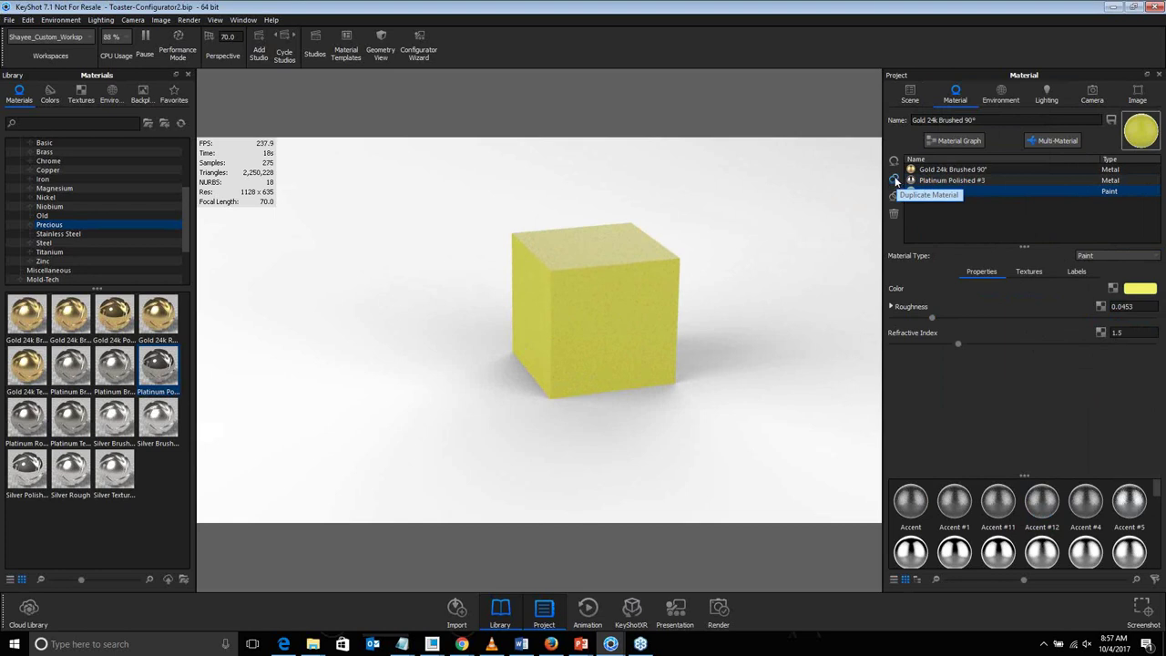
click(942, 181)
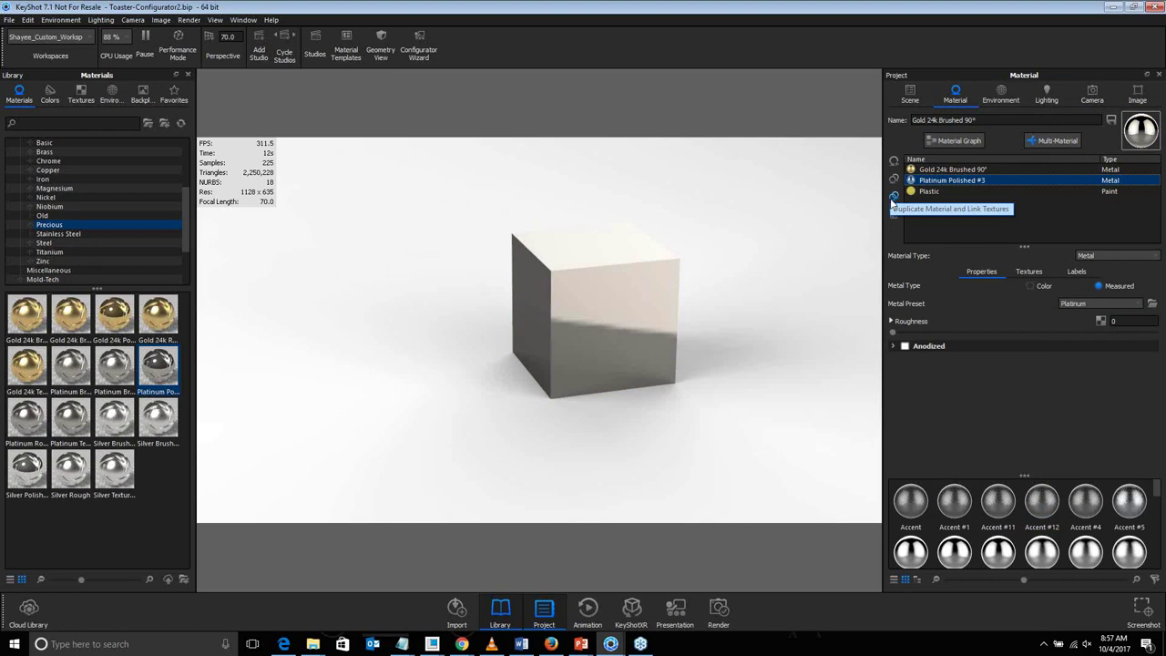
ctrl+click(947, 192)
click(947, 192)
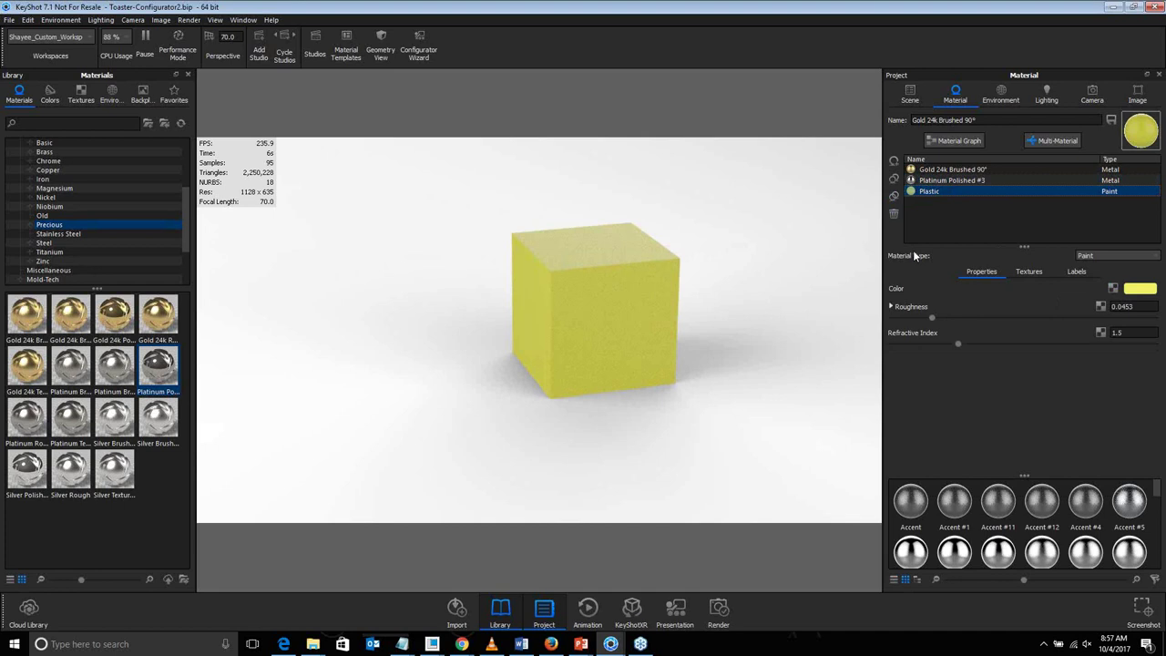
click(931, 195)
Delete all three test cubes from the scene tree, confirming each removal
click(911, 97)
click(624, 308)
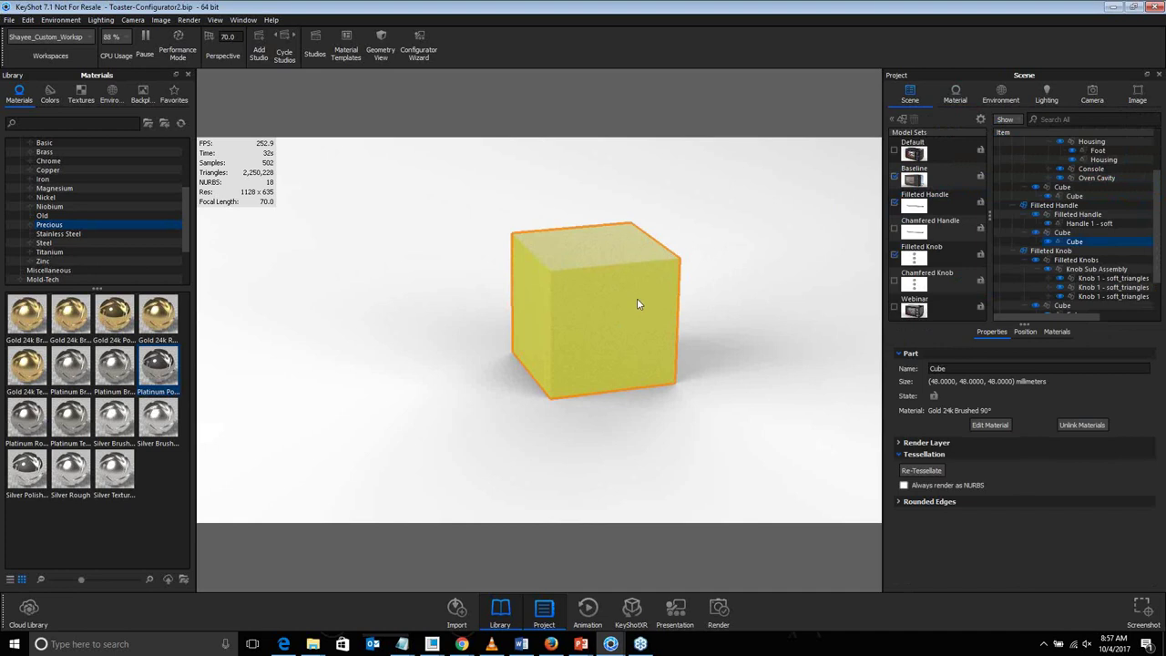
key(Delete)
click(619, 331)
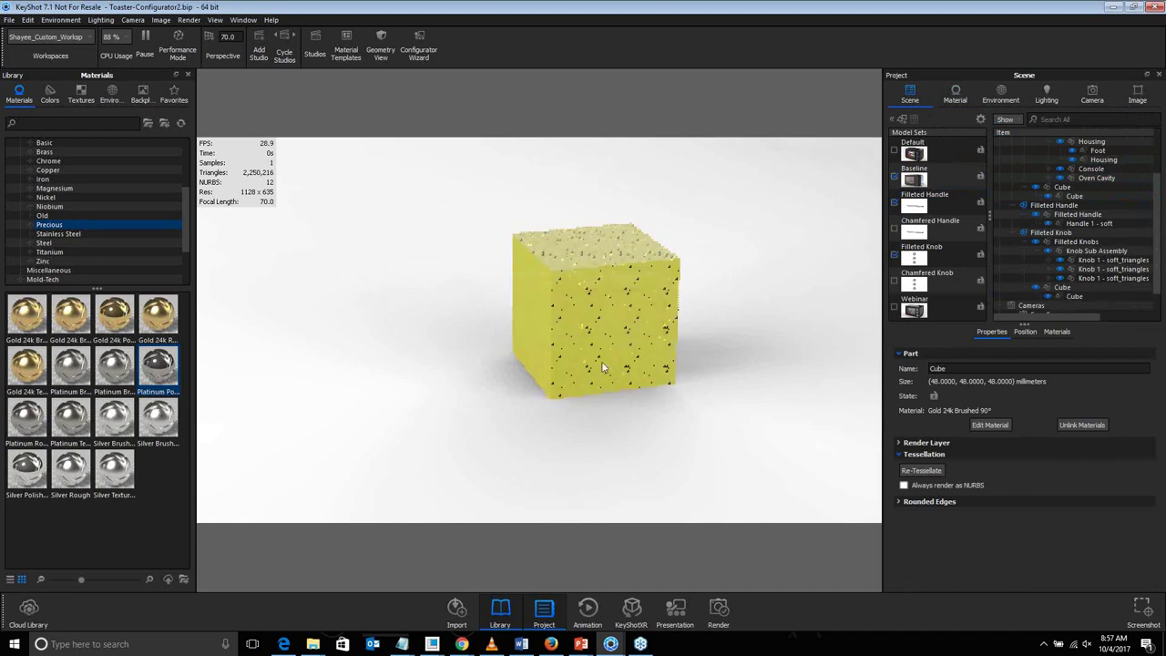
click(615, 346)
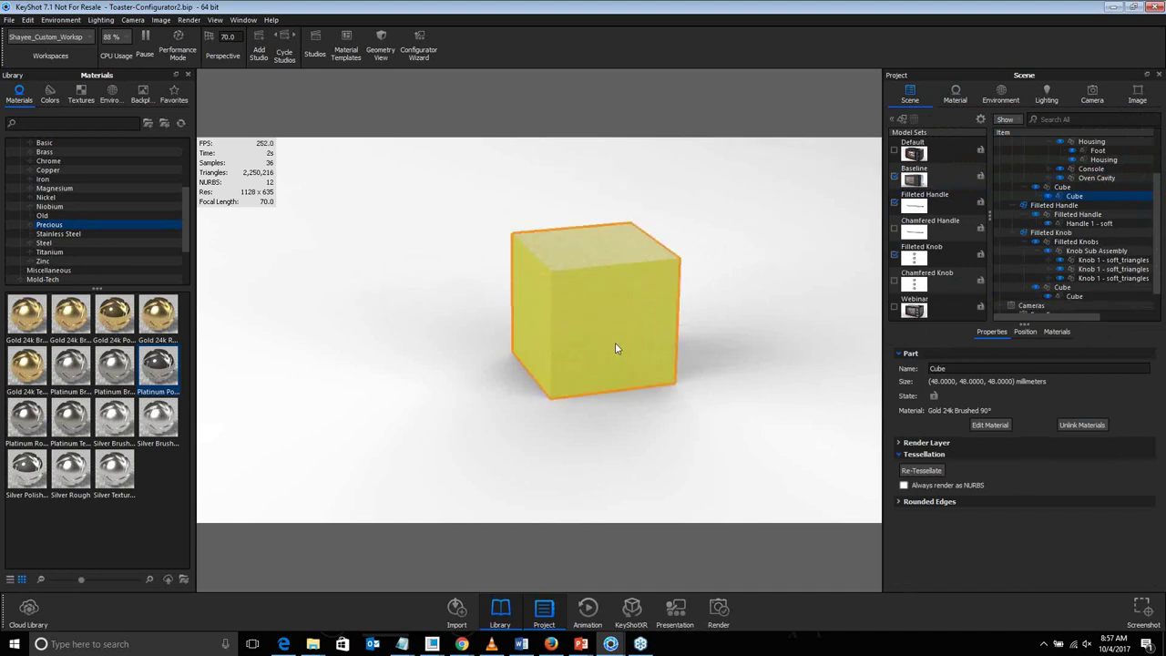
key(Delete)
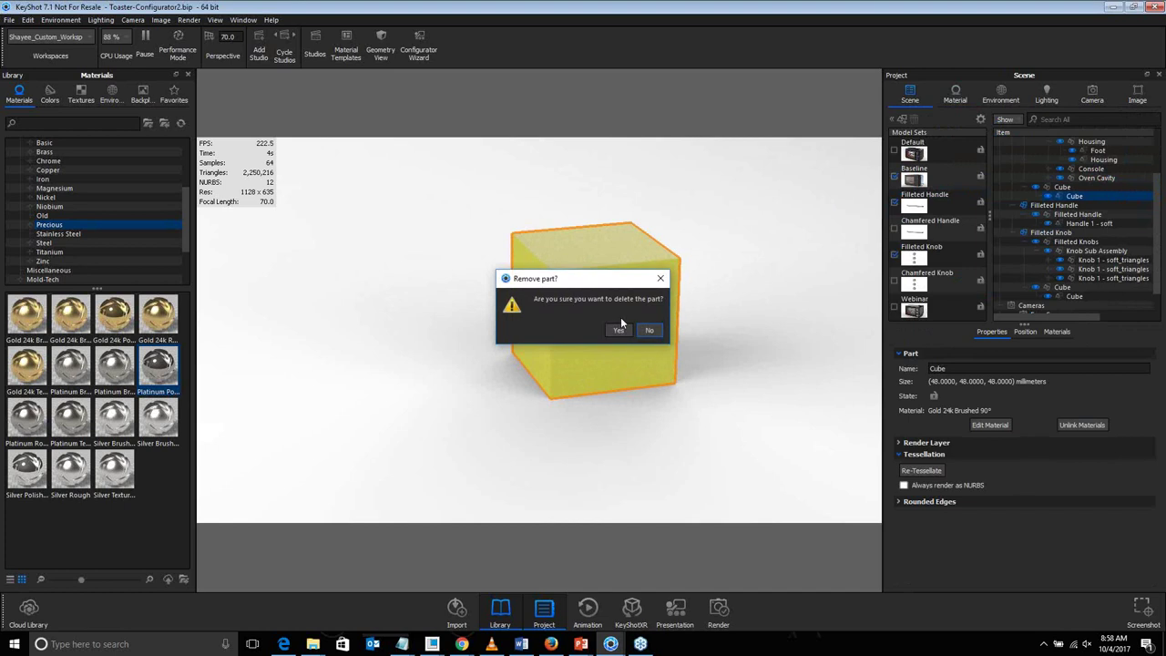
click(619, 329)
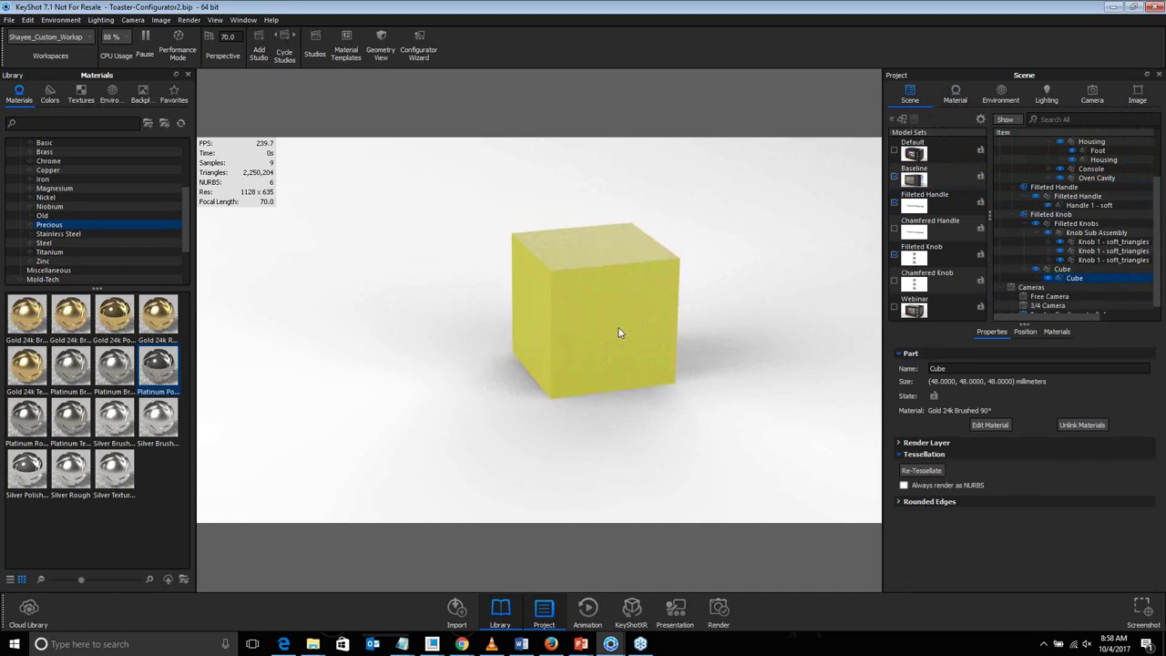
right_click(619, 333)
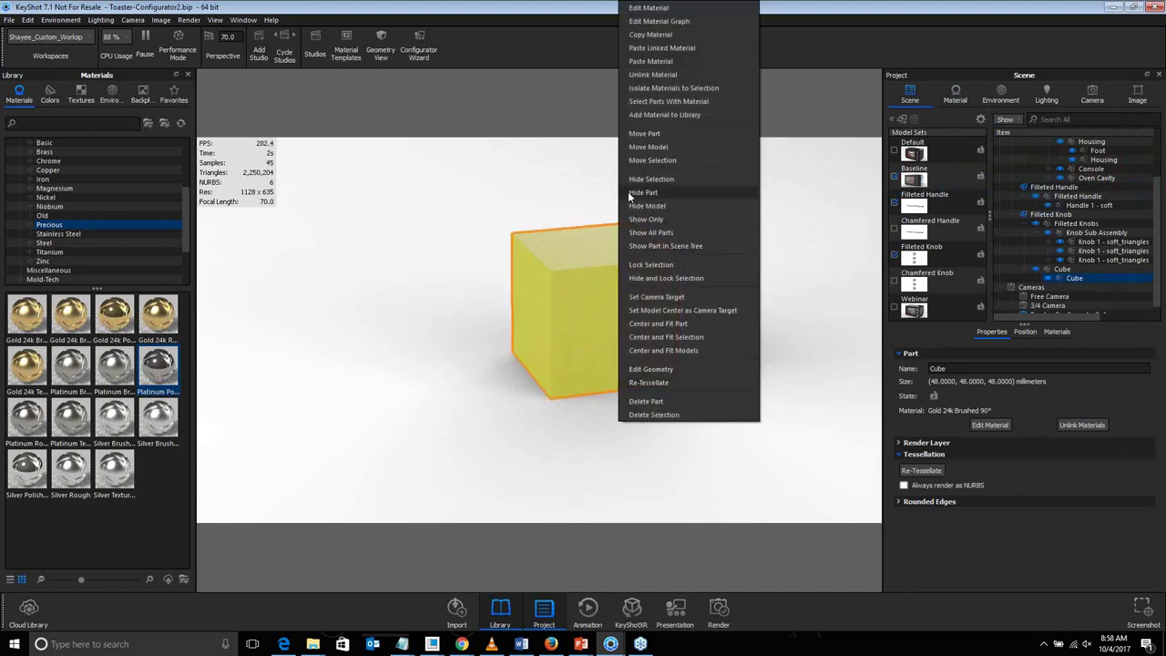
key(Escape)
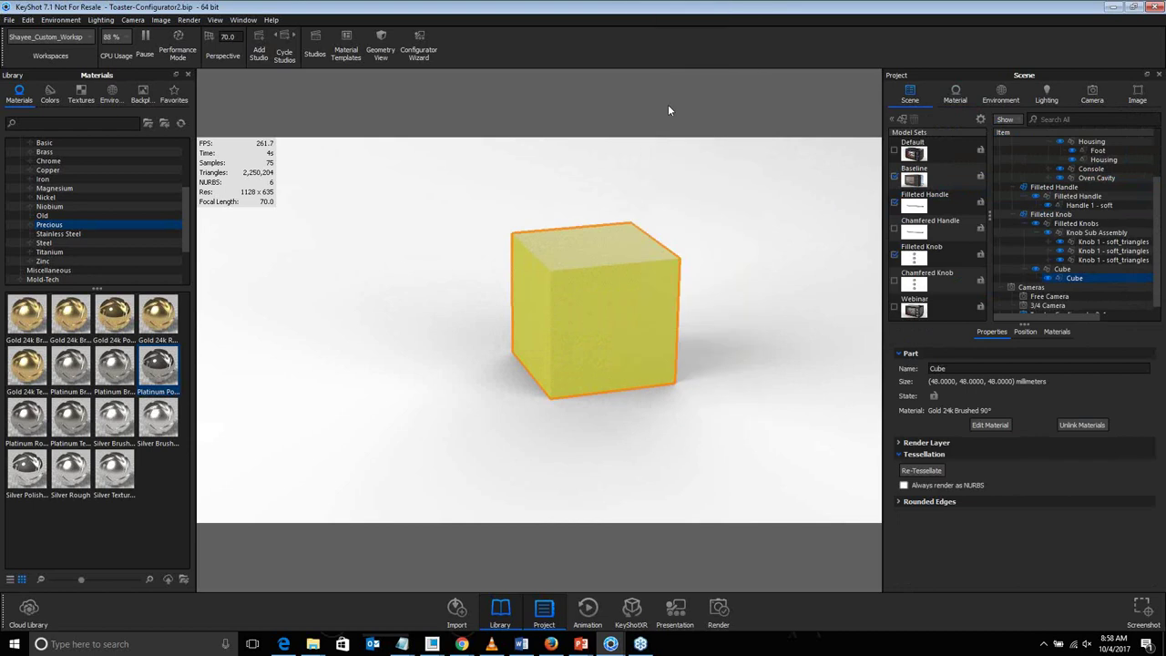
key(Delete)
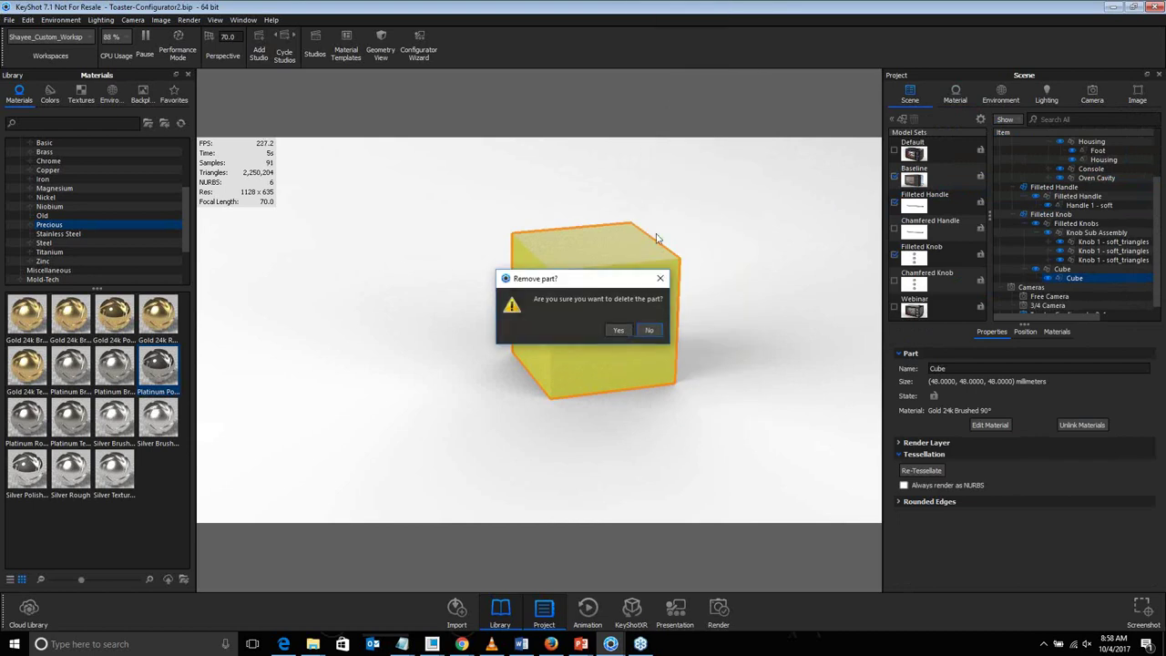
click(619, 331)
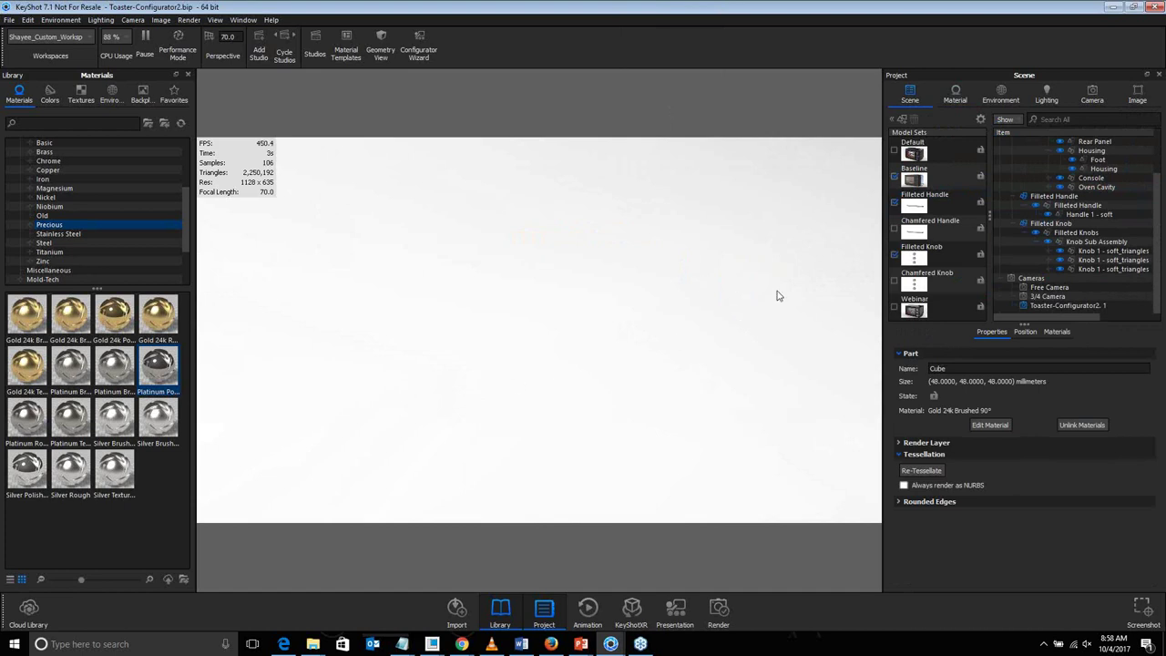
Switch to the 3/4 Camera to show the full red toaster oven again
click(1098, 95)
click(1009, 123)
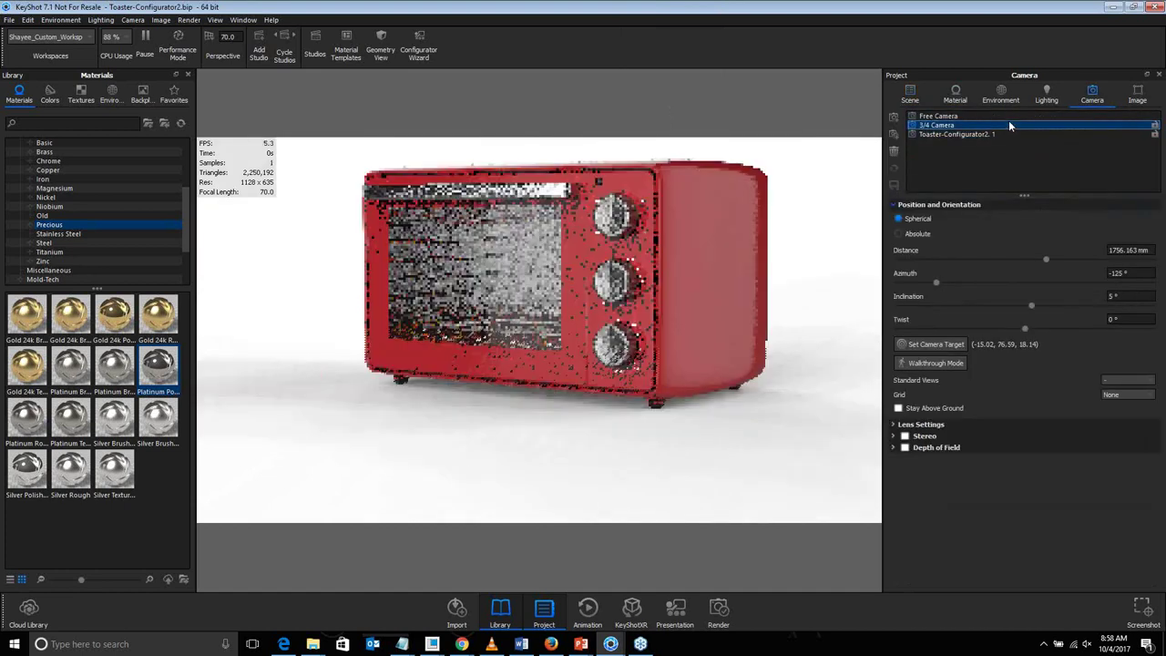
click(910, 97)
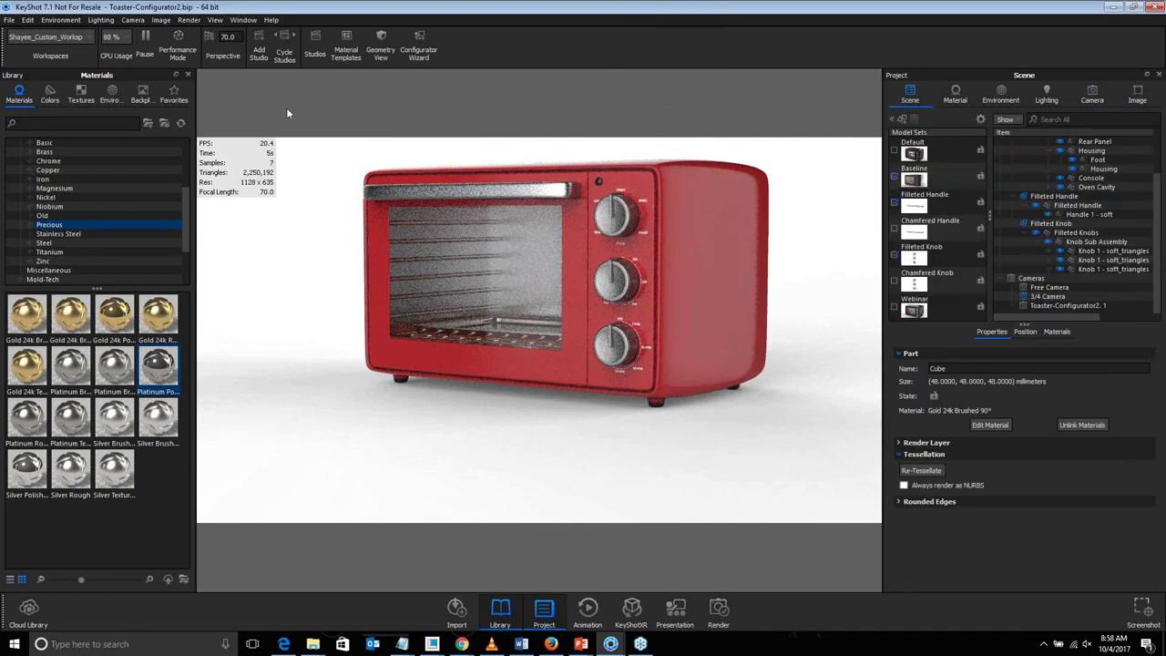
Show the Studios panel, nudge it up and left, and select Studio - Cool
click(316, 53)
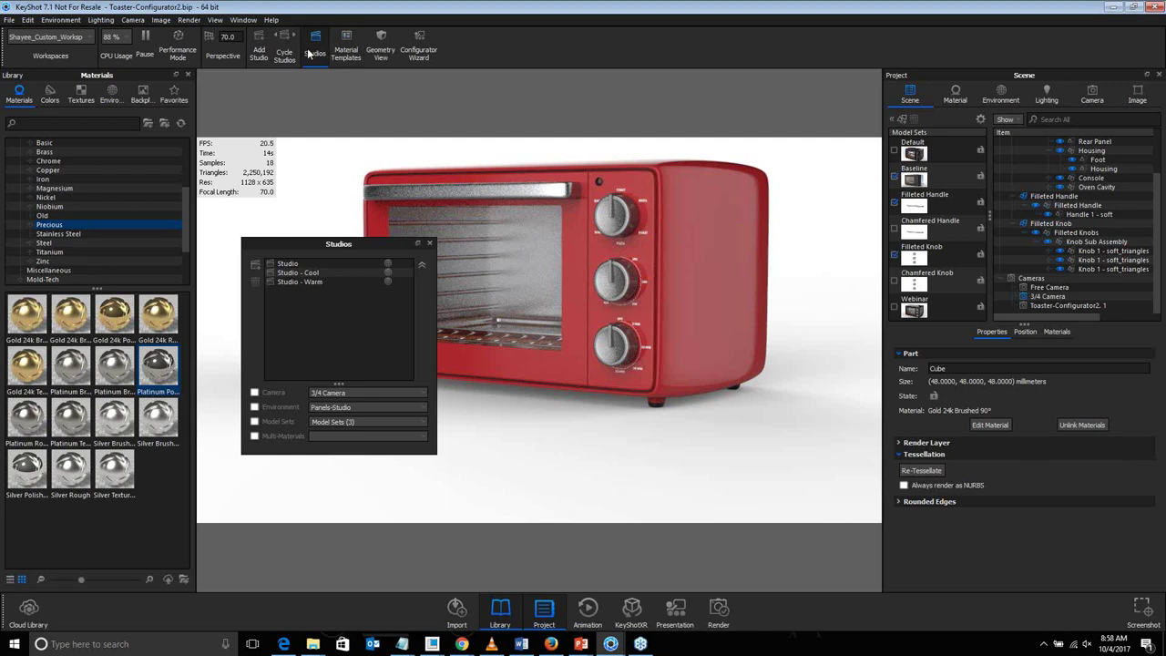
click(326, 273)
drag(307, 240, 295, 216)
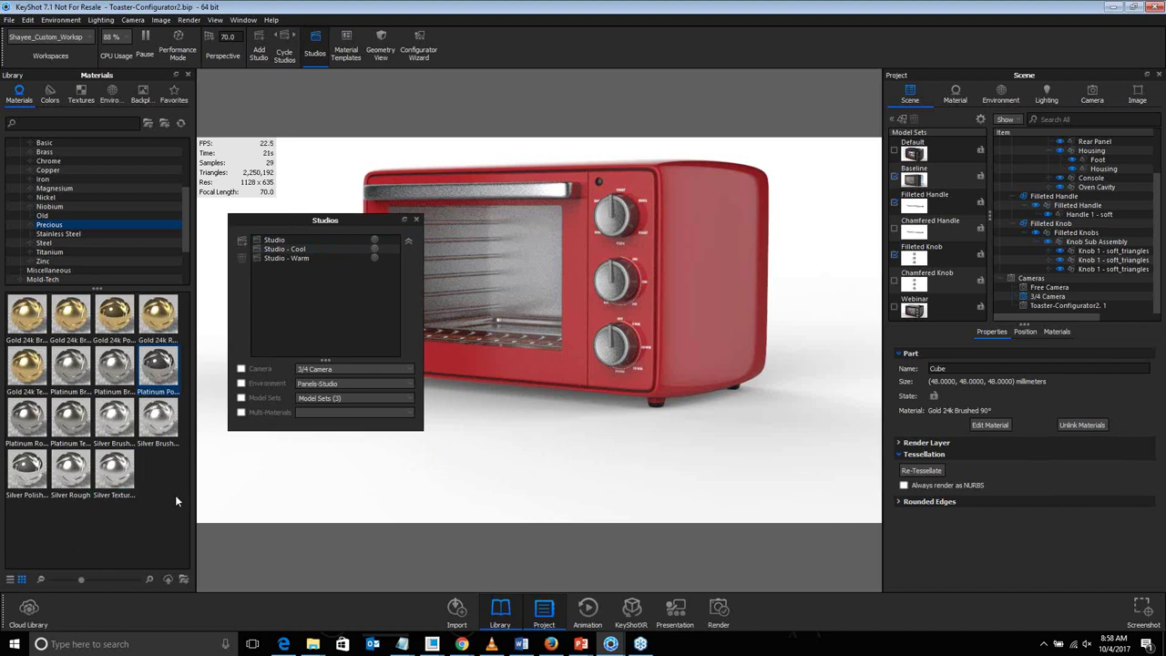
click(347, 250)
Add a studio named Webinar and set its environment to Dosch-Apartment_2k
click(246, 244)
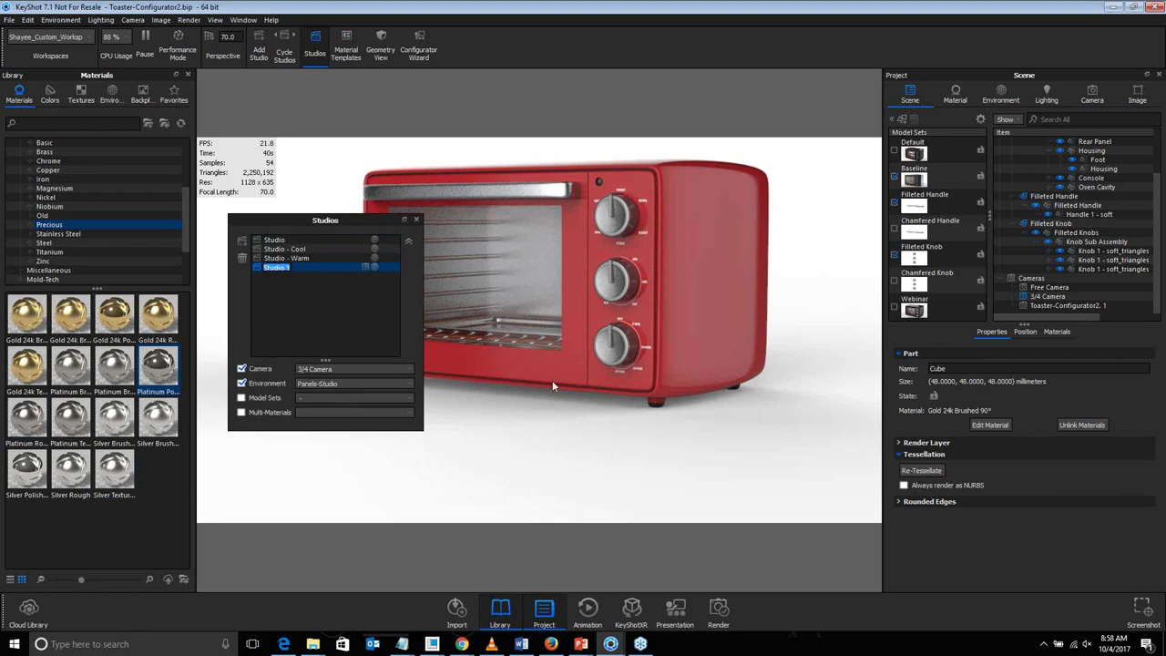
text(Webinar)
key(Return)
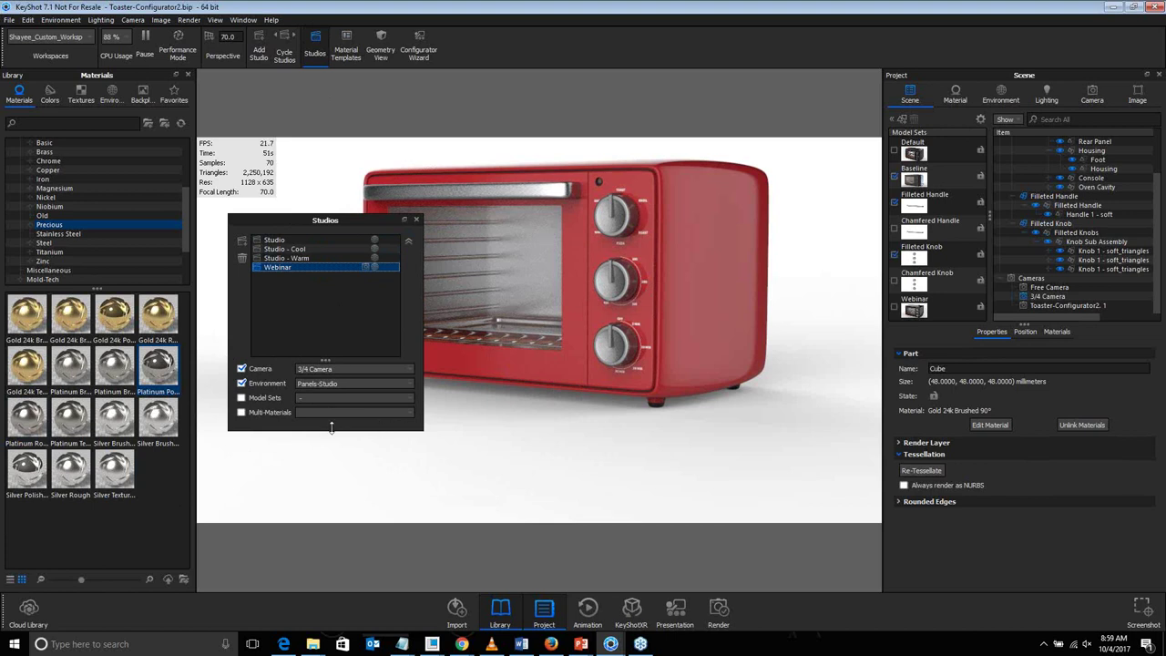
click(304, 385)
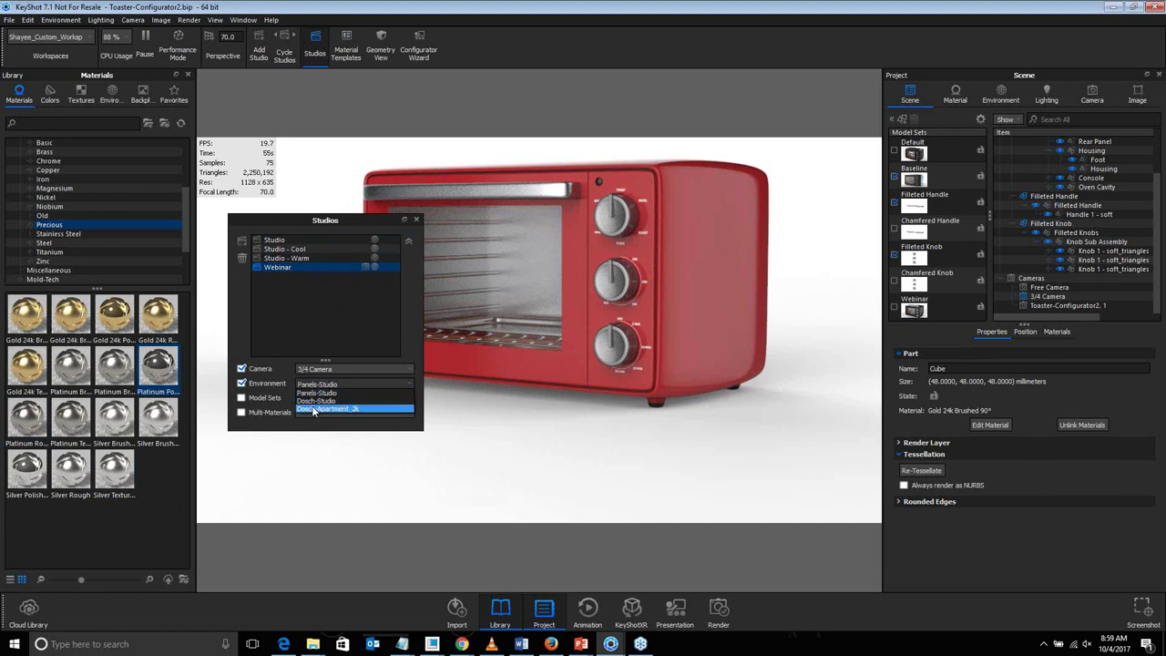
click(312, 409)
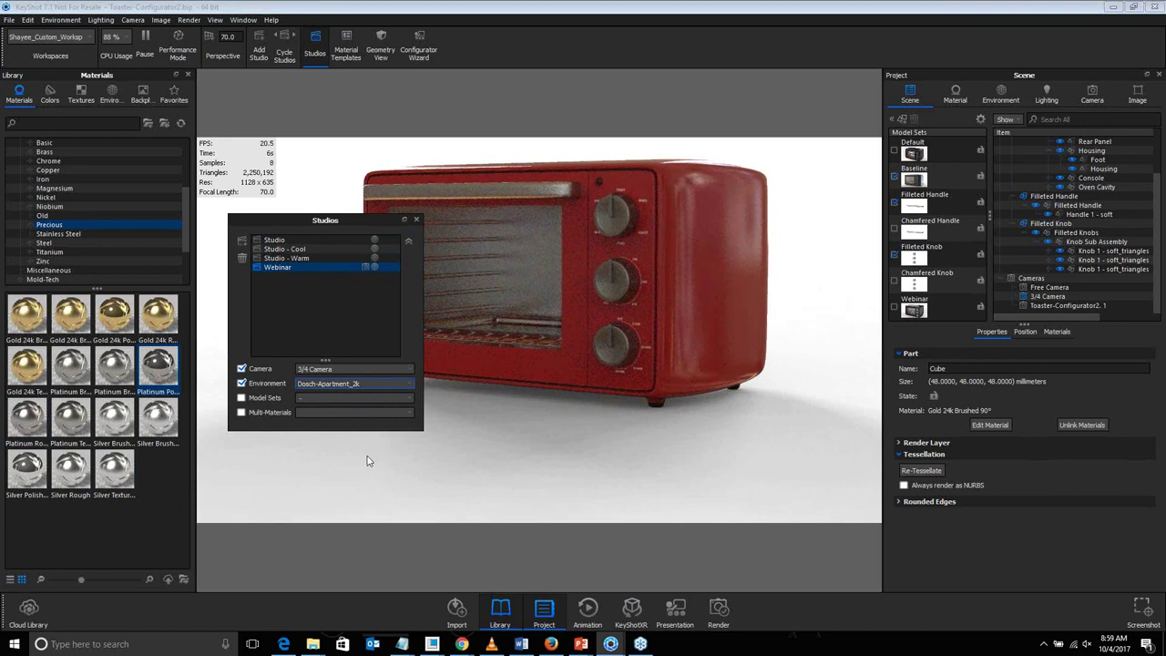
Enable Model Sets for Webinar with only the Webinar set checked, leaving Multi-Materials off
click(242, 400)
click(314, 398)
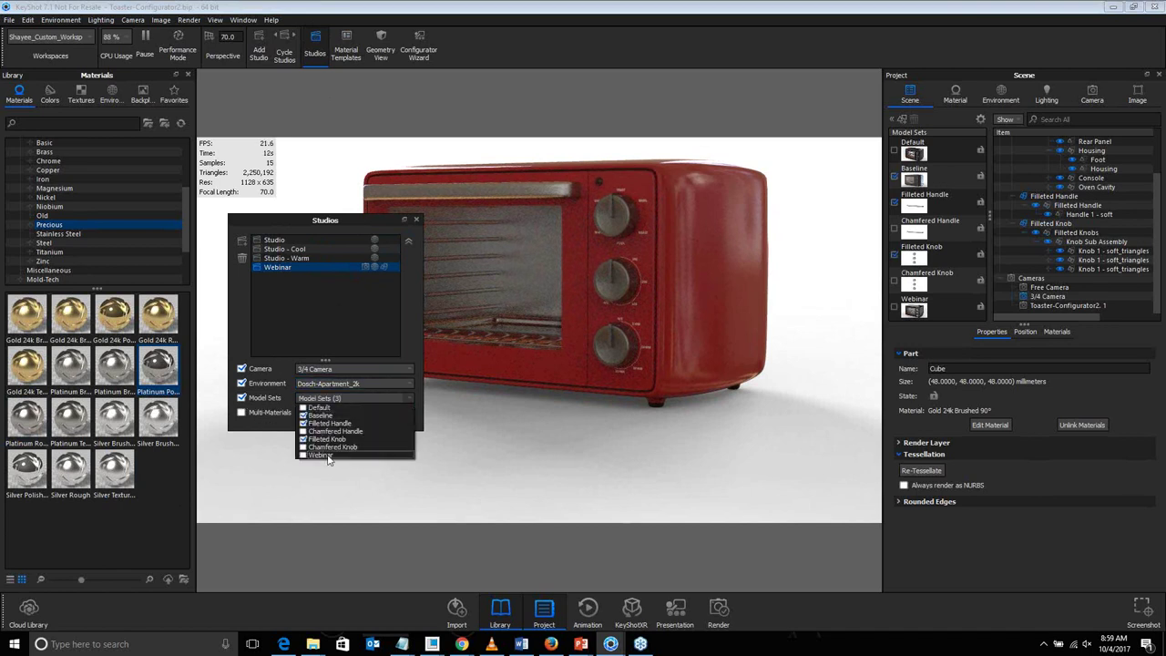
click(304, 454)
click(303, 439)
click(303, 424)
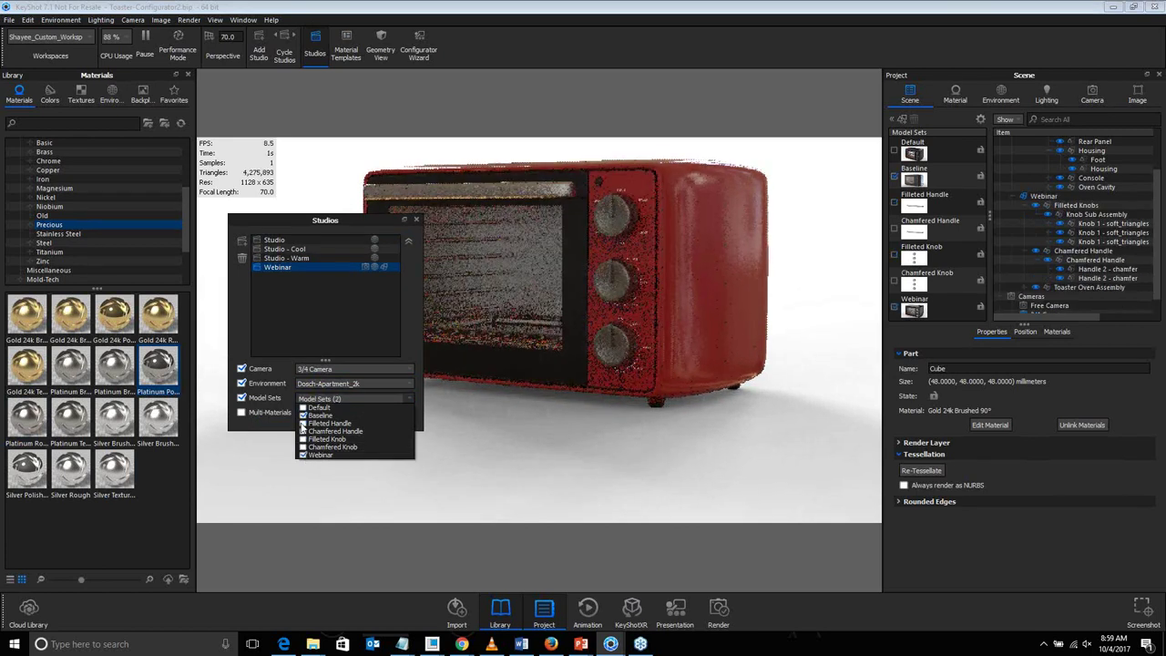
click(303, 416)
click(257, 430)
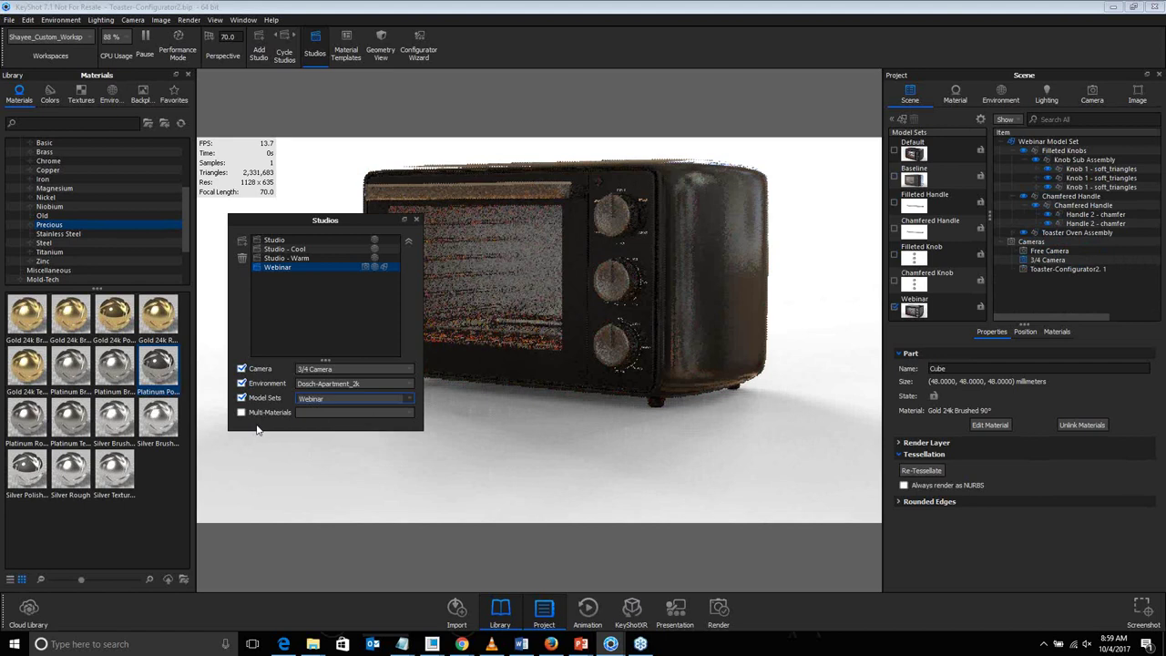
click(241, 412)
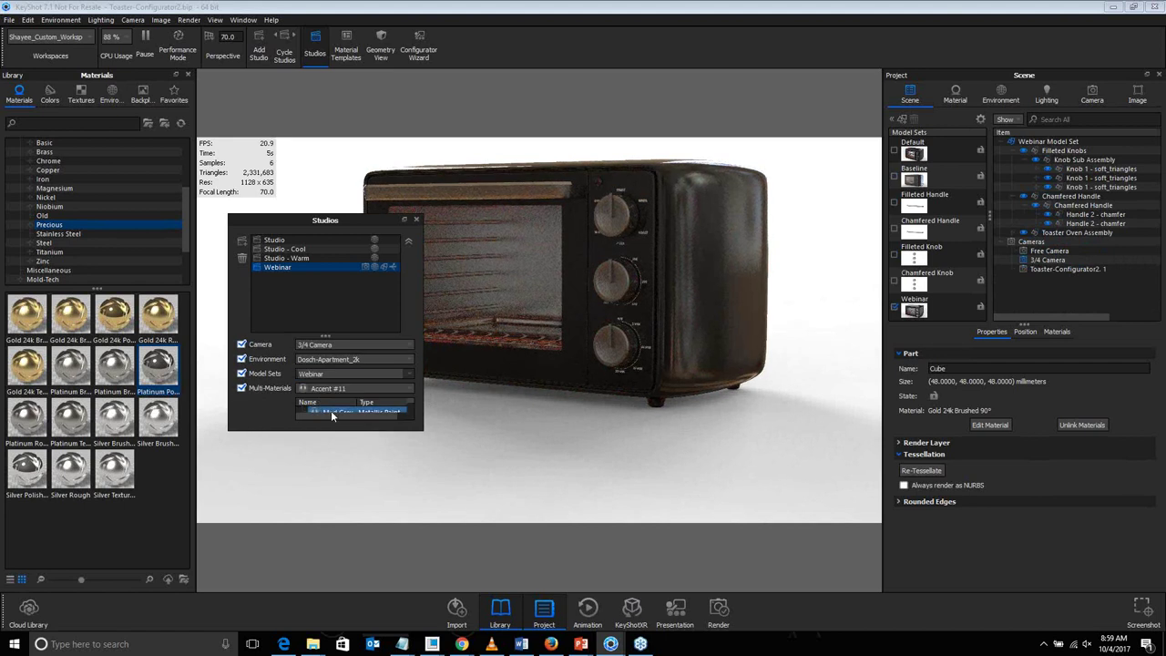
click(240, 388)
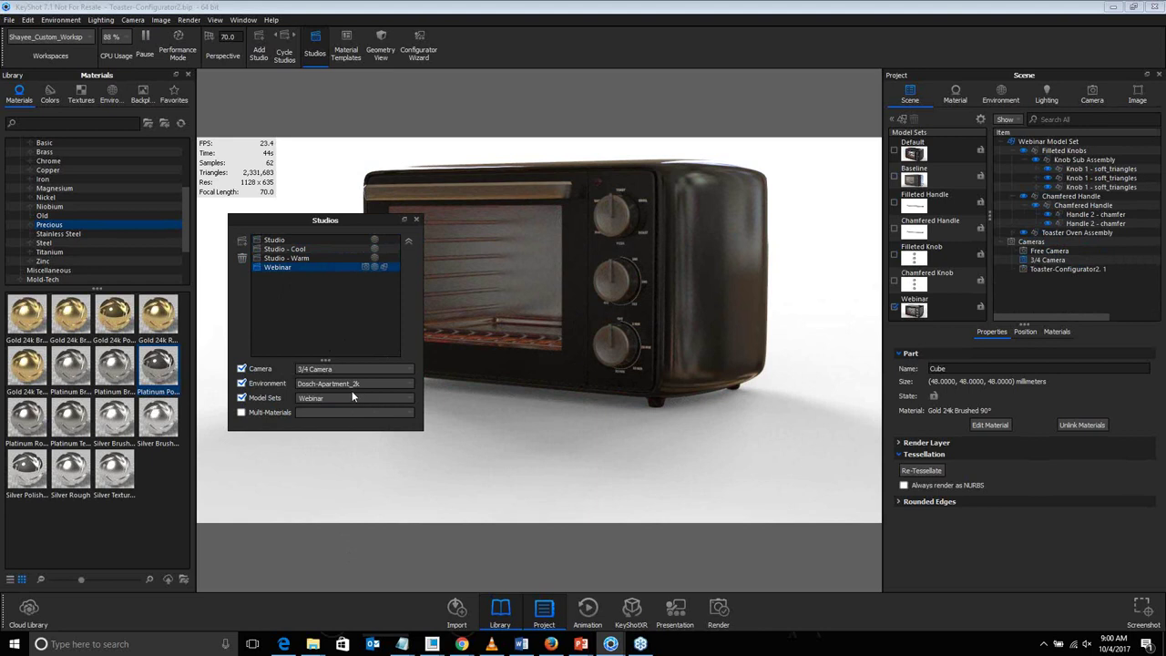
Remove the Webinar studio with the trash icon, close the Studios panel, and start the Configurator Wizard
click(274, 242)
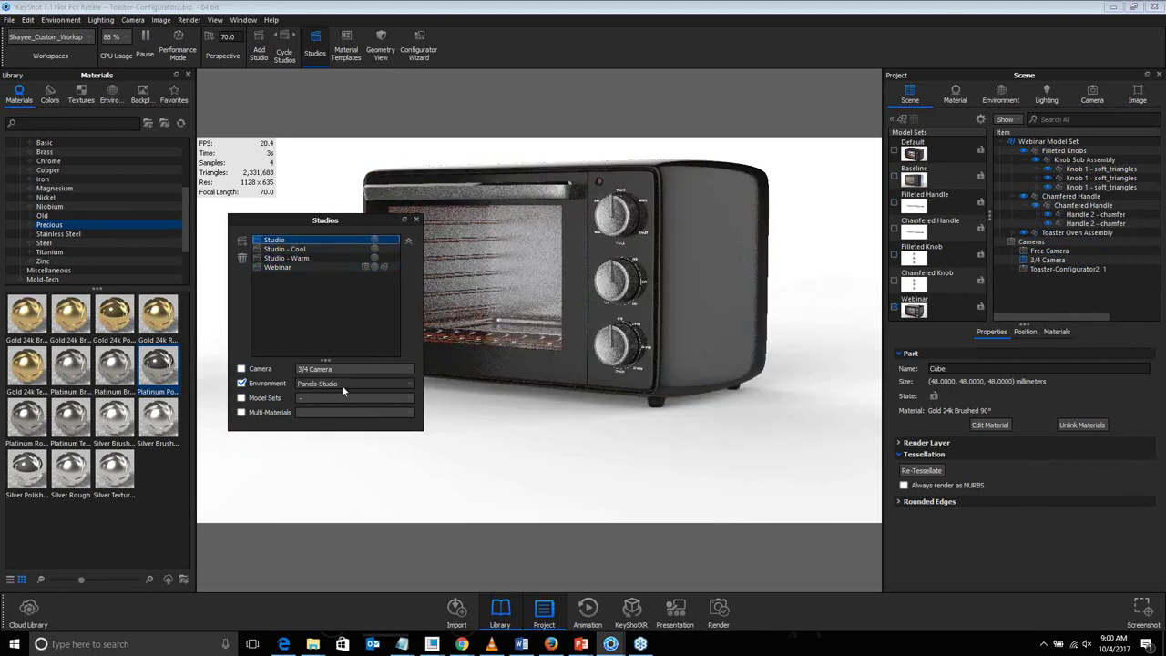
drag(306, 250, 308, 261)
click(308, 259)
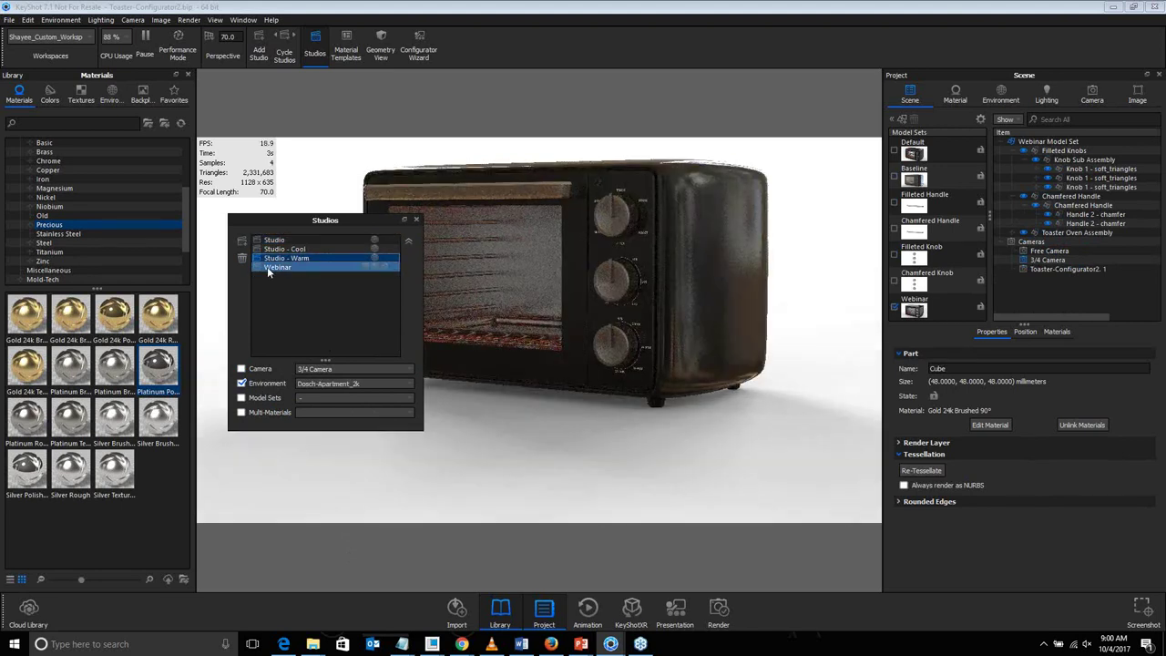
click(269, 267)
click(241, 258)
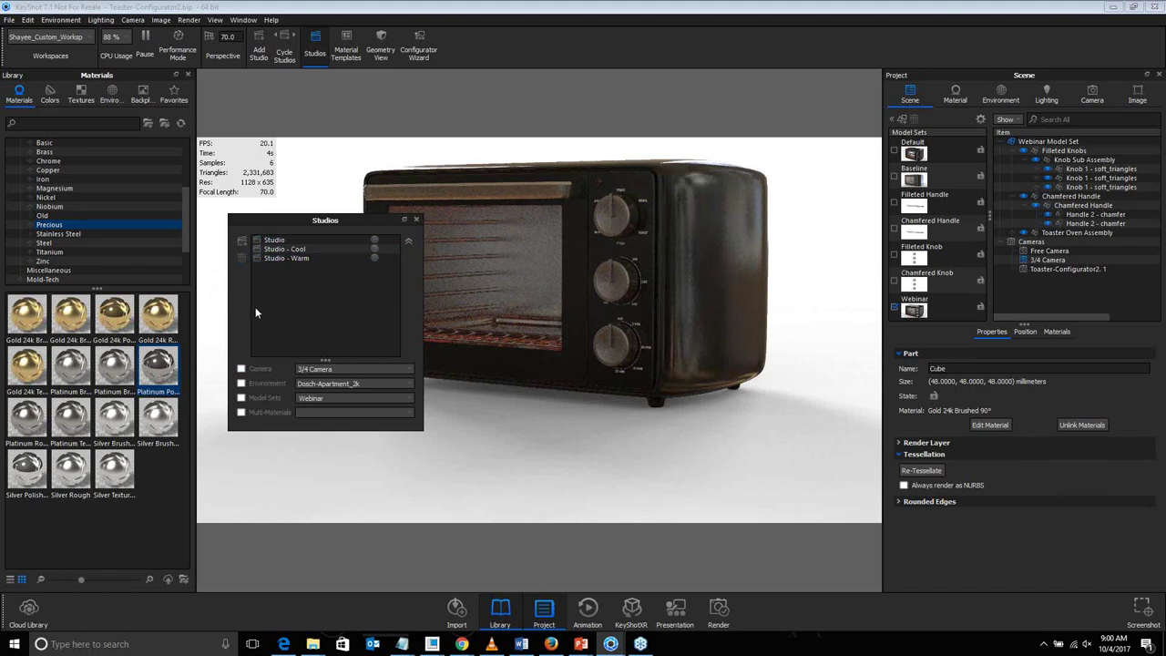
click(416, 219)
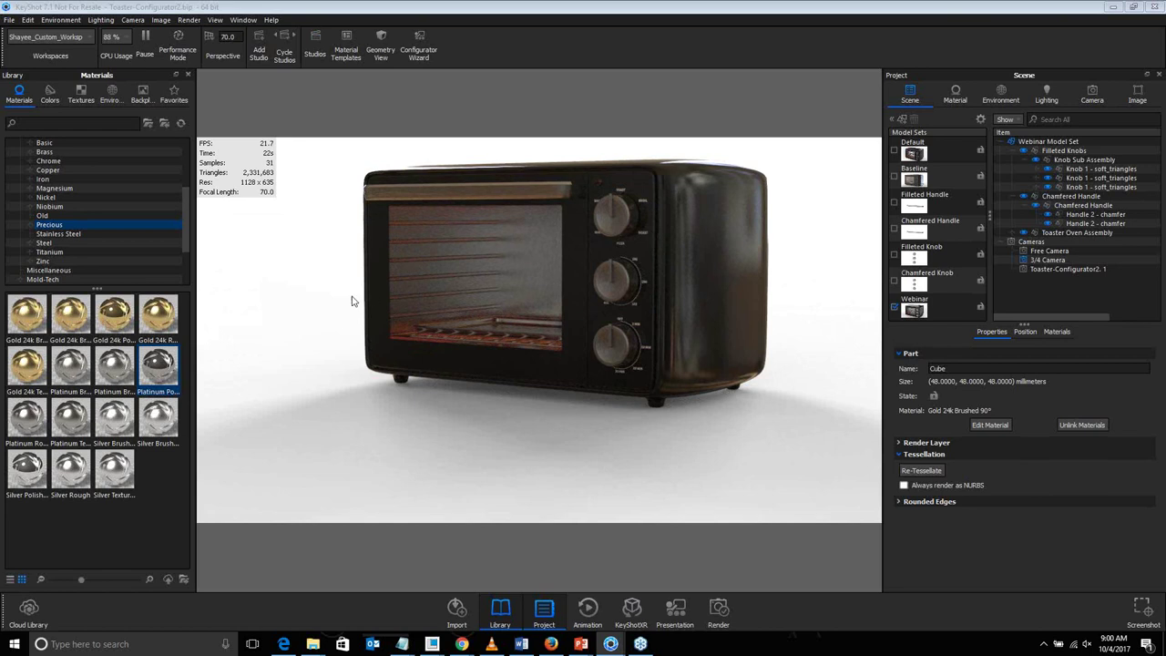
click(416, 56)
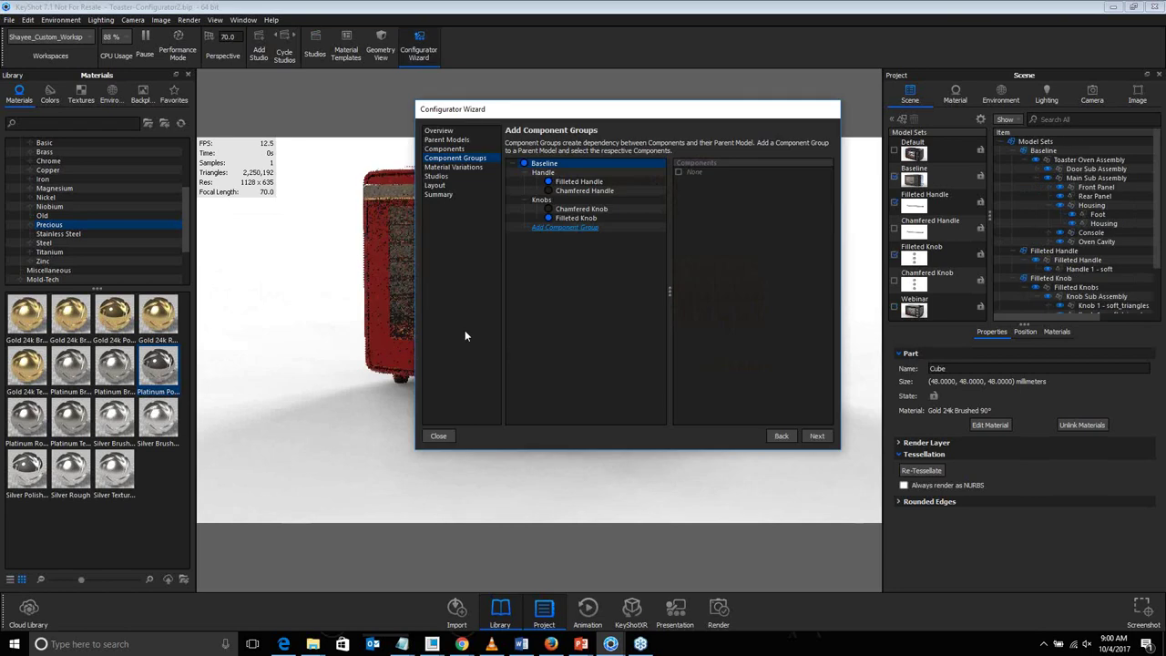
View the wizard's Overview with Model and Material Variations, then advance to Parent Models
click(441, 131)
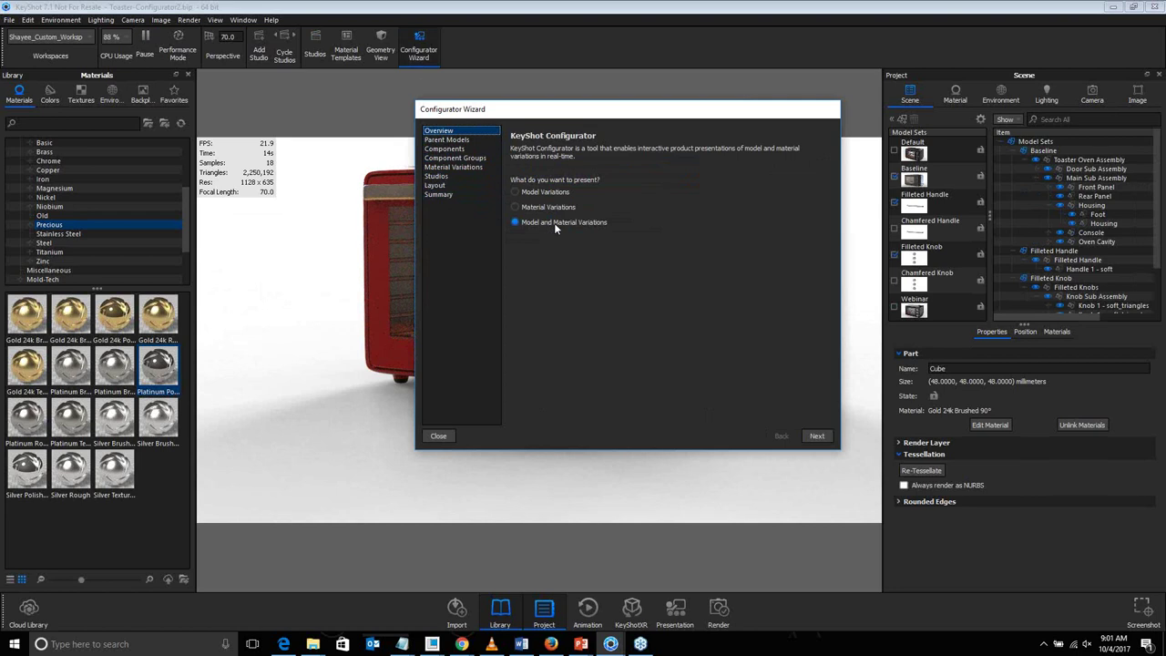
drag(548, 114, 712, 116)
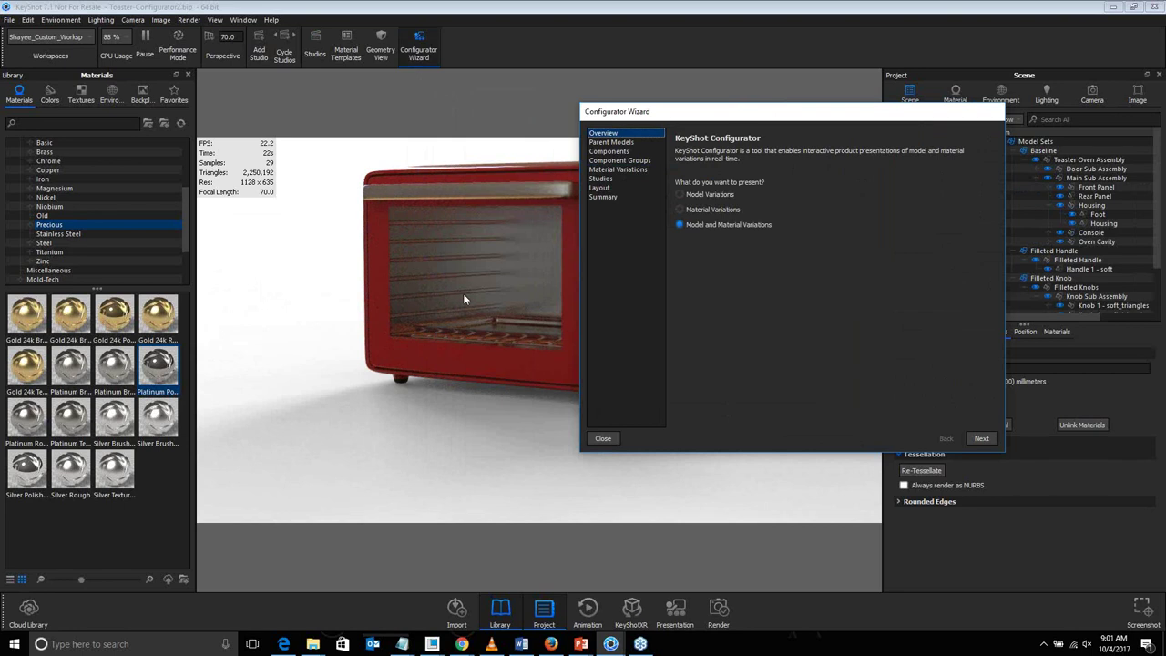
drag(694, 118, 573, 160)
click(524, 182)
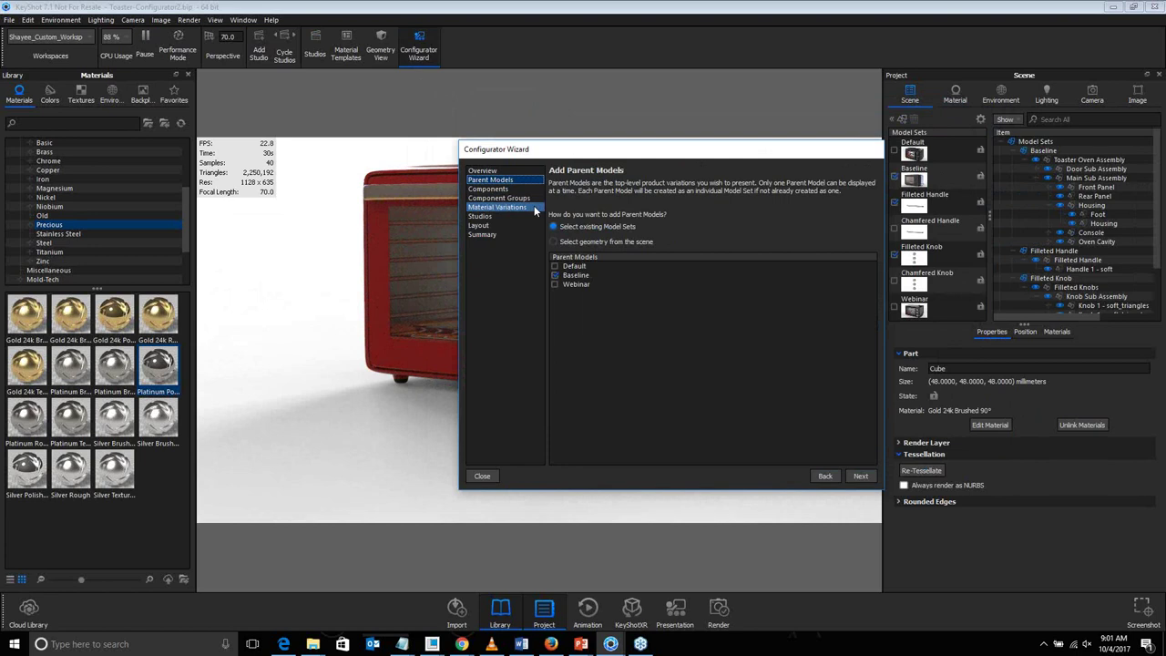
Tick Baseline as a parent and preview the Default, Webinar and Baseline model sets
click(578, 279)
click(568, 277)
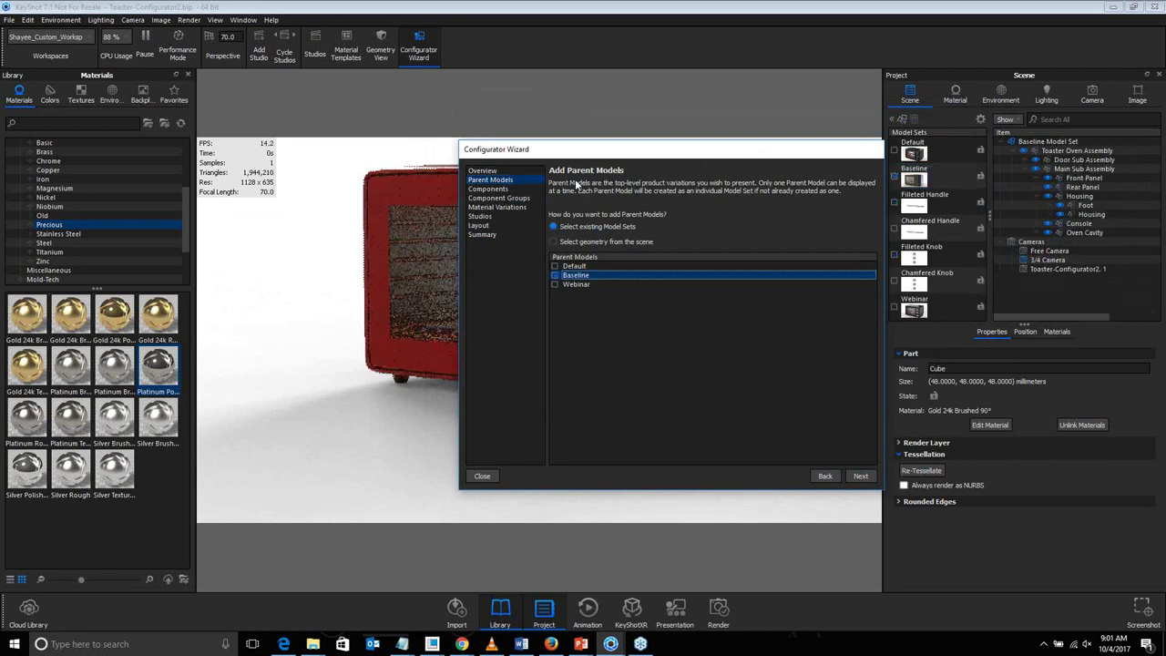
drag(542, 153, 803, 119)
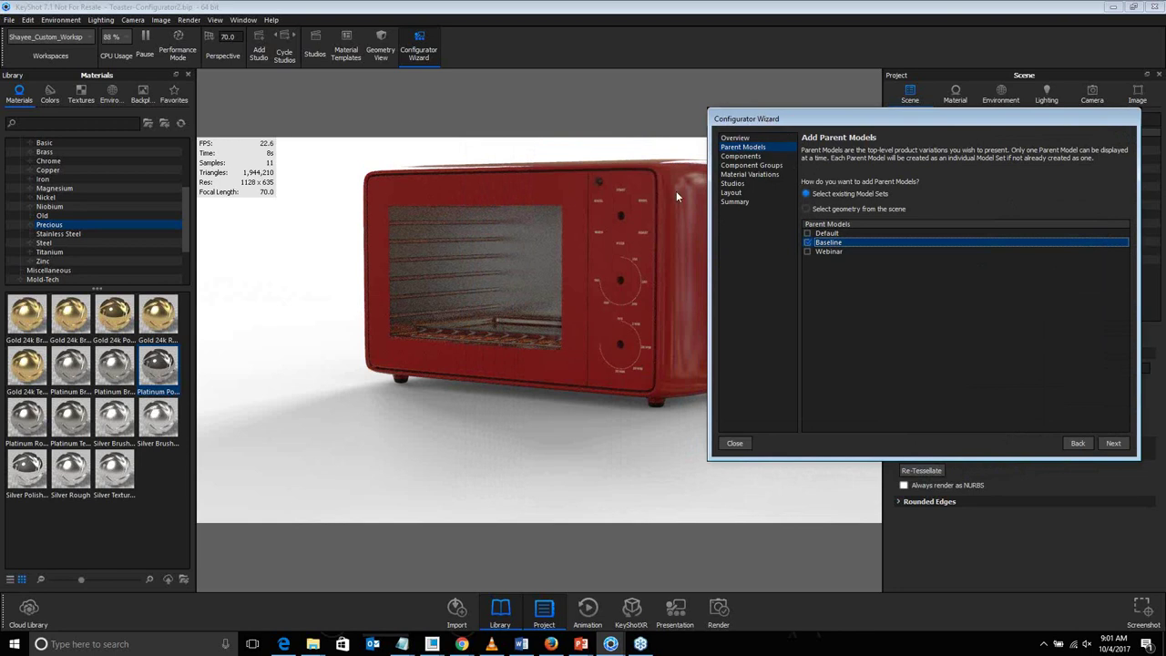
click(826, 233)
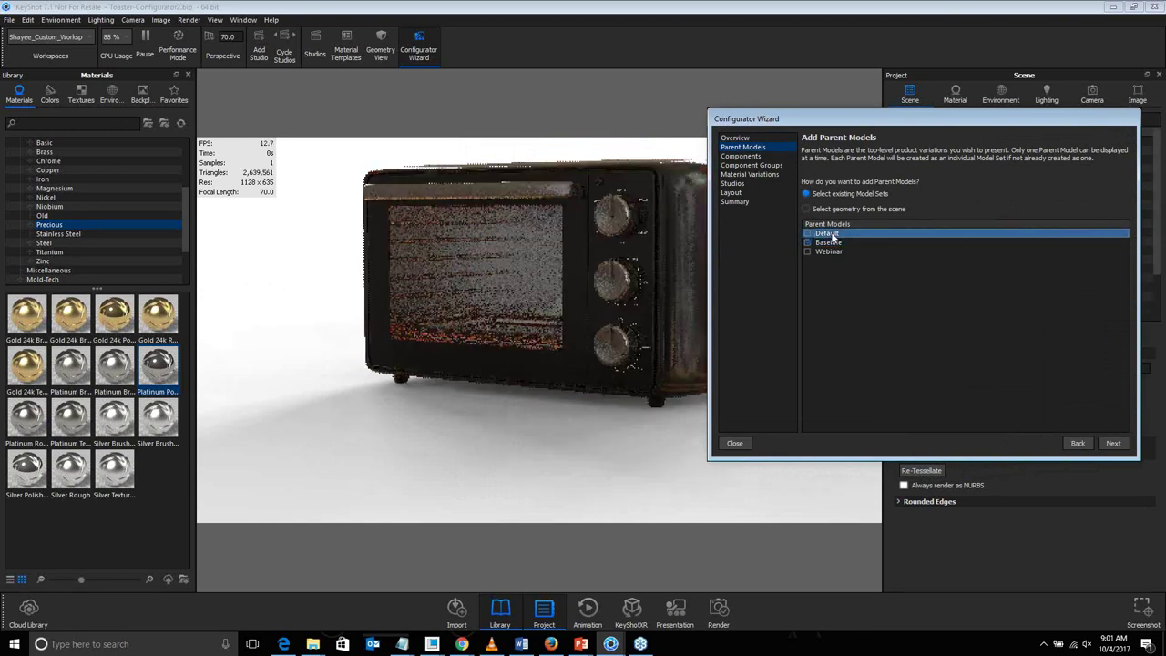
click(831, 252)
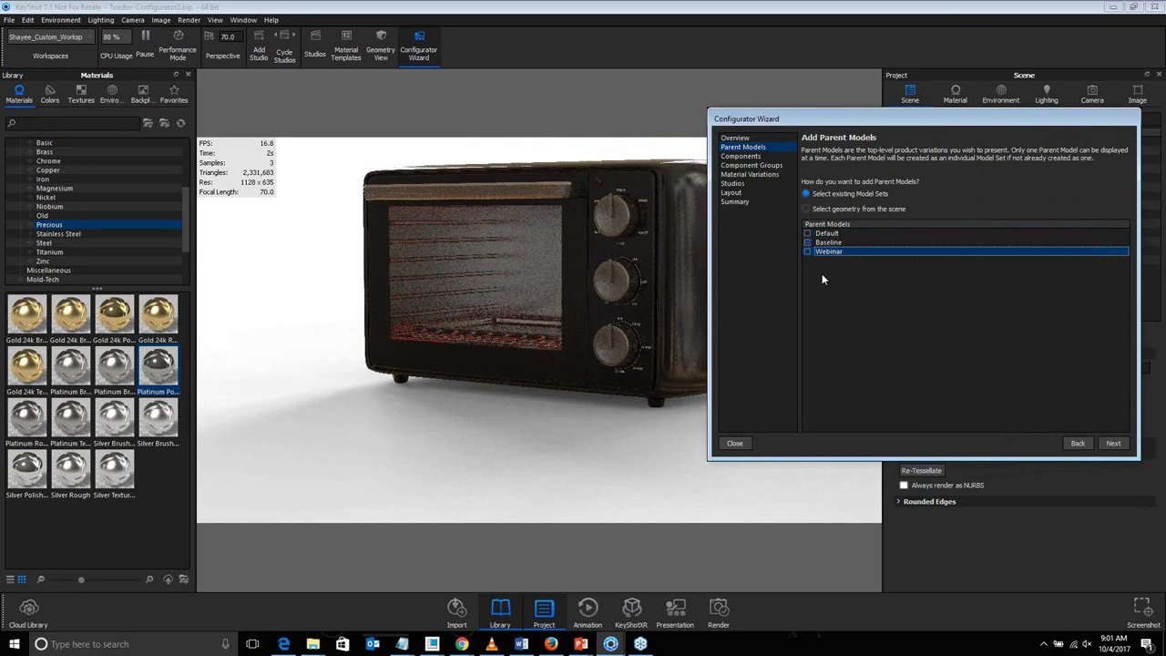
click(836, 243)
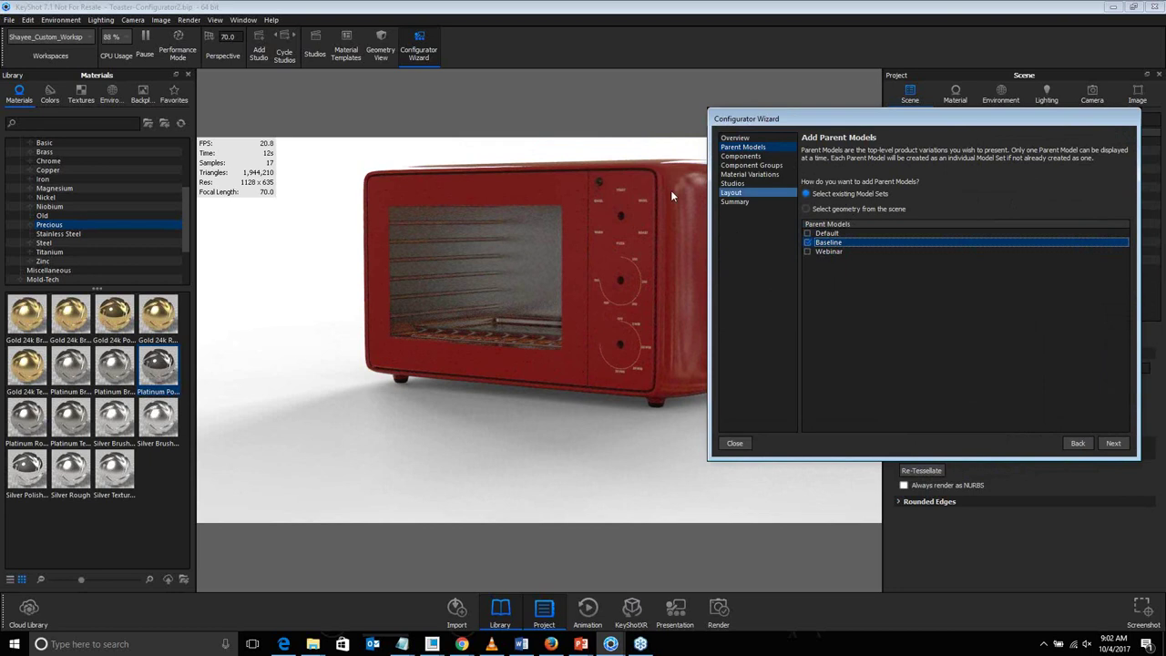
Briefly try scene geometry, then return to existing model sets with only Baseline checked
click(808, 242)
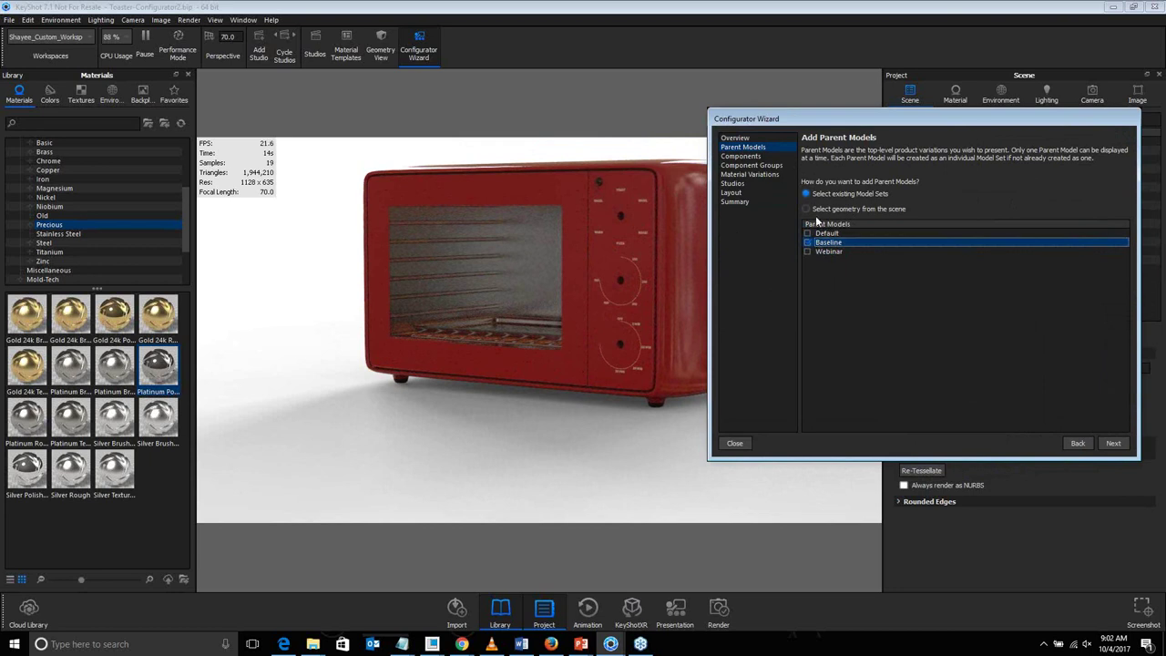
click(823, 210)
drag(856, 119, 548, 114)
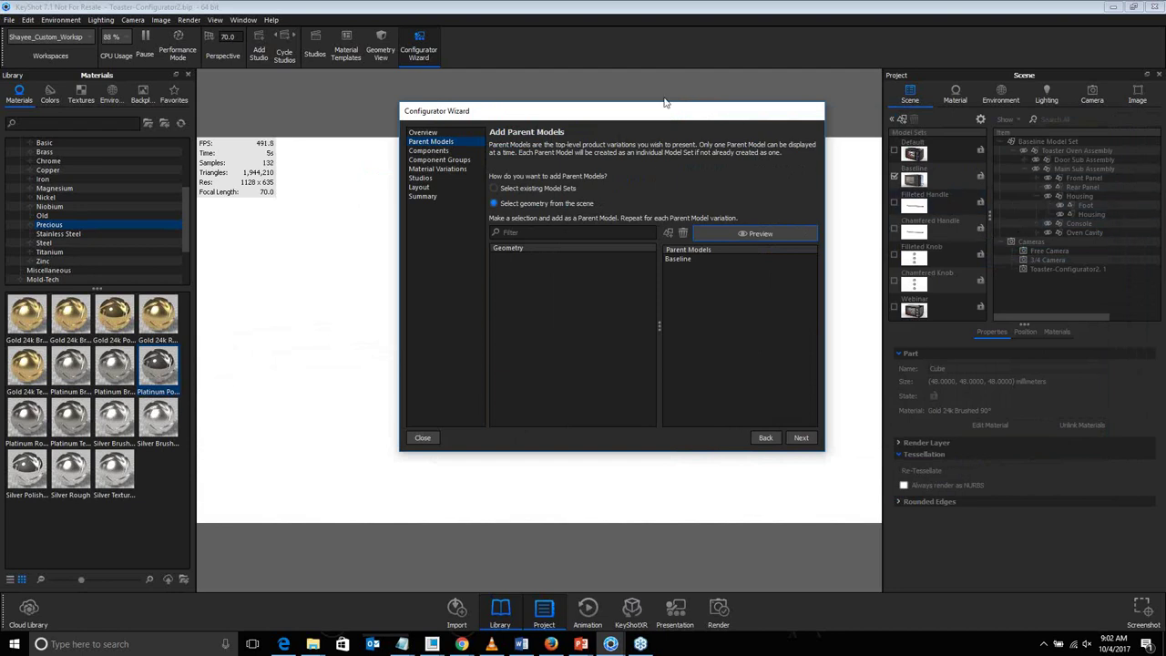
drag(731, 119, 1051, 156)
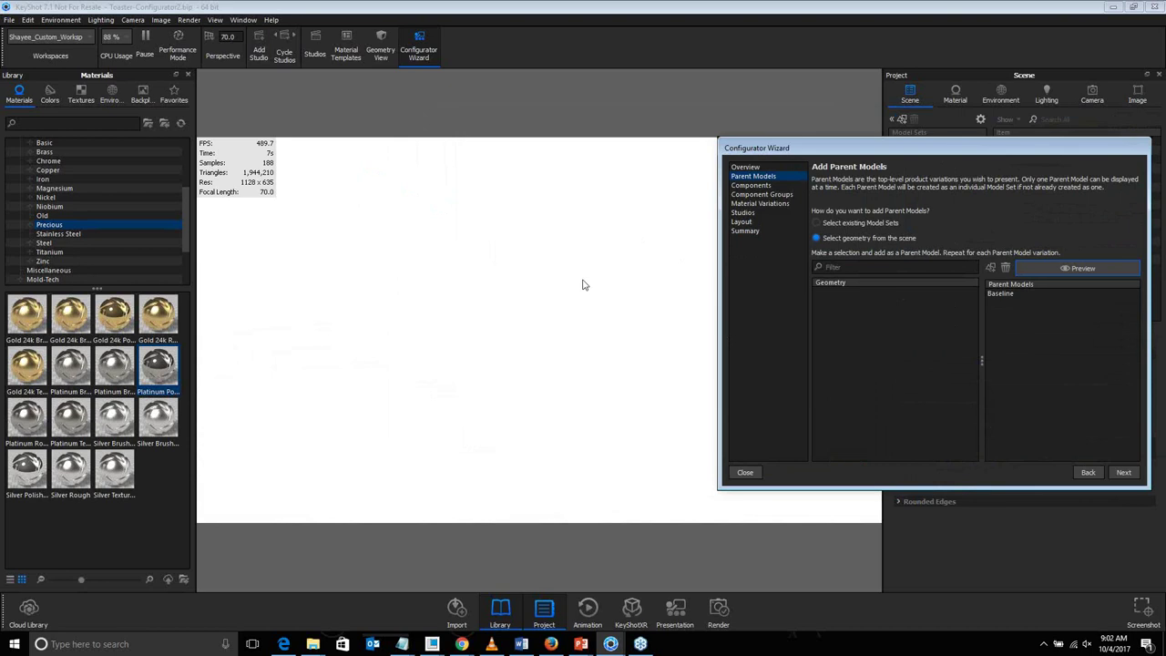
click(867, 224)
click(833, 272)
click(818, 271)
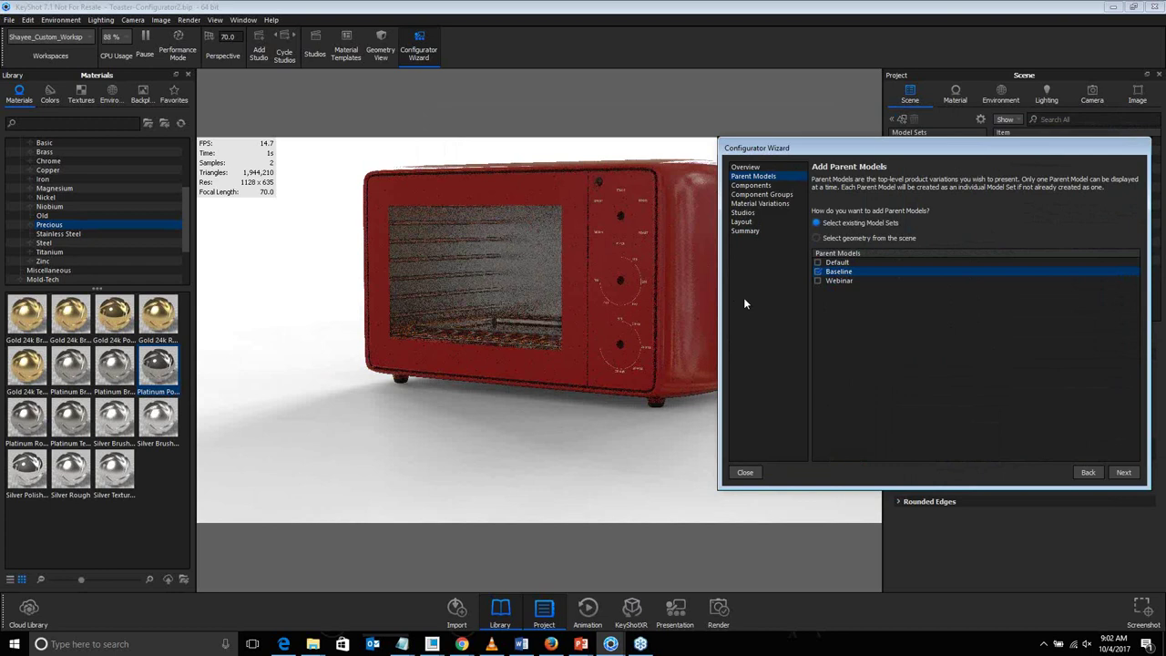
Keep Filleted/Chamfered Handle and Knob as components, previewing each one in turn
click(781, 188)
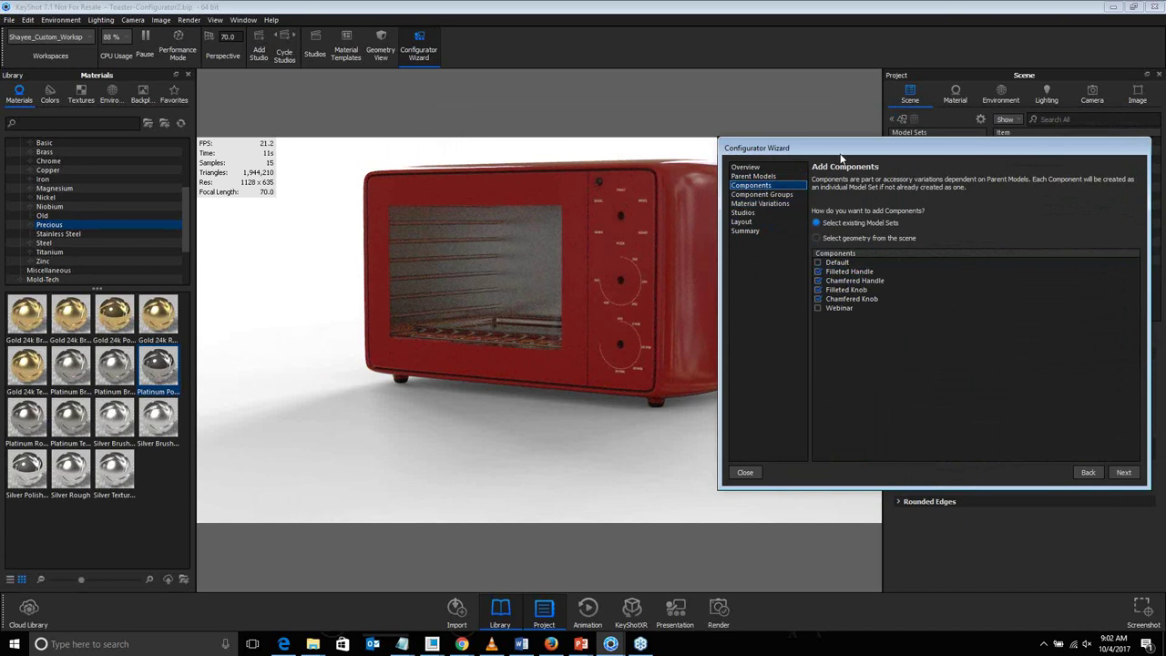
mouse_move(849, 157)
mouse_down()
mouse_move(646, 137)
mouse_move(551, 141)
mouse_move(846, 147)
mouse_up()
click(822, 264)
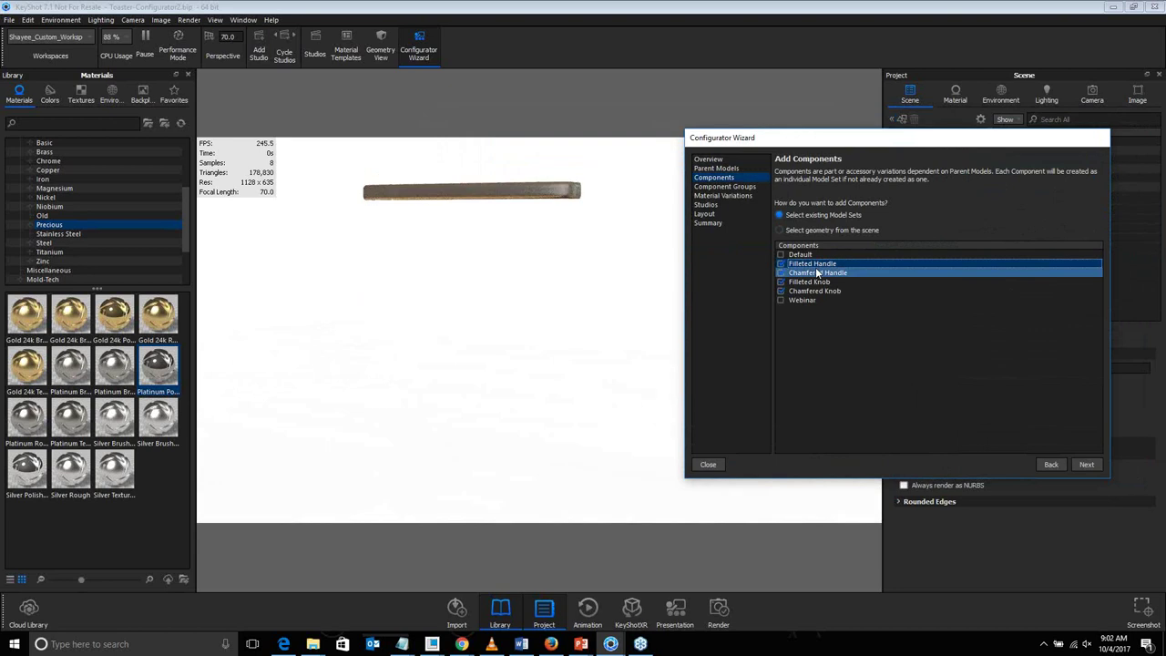
click(819, 272)
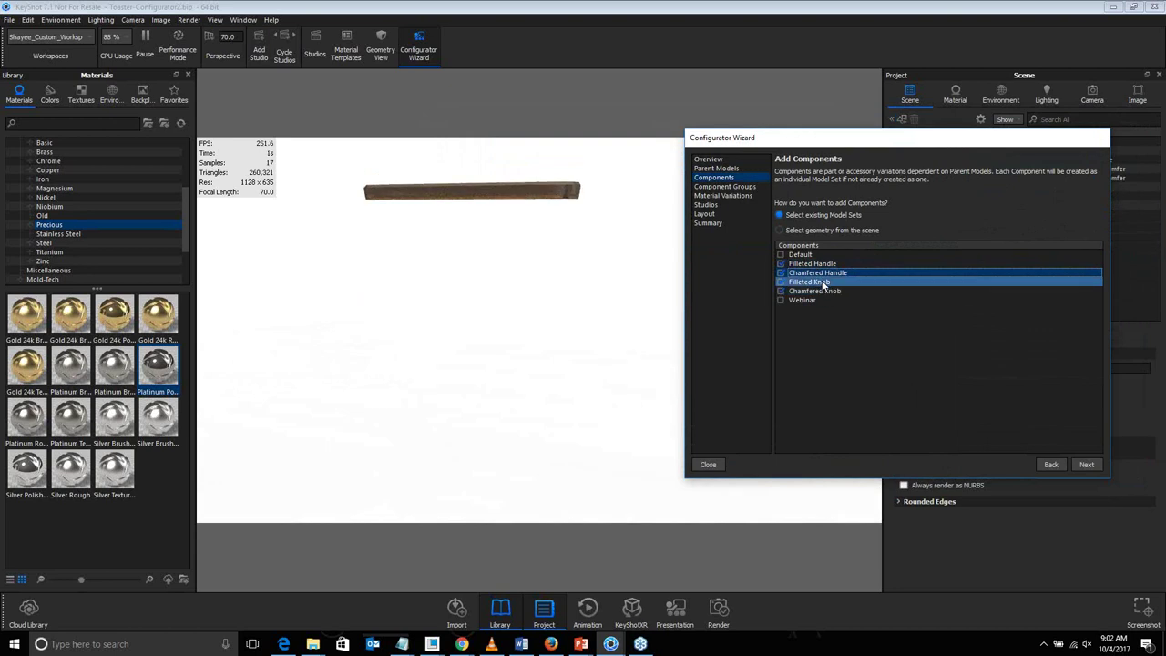
click(821, 283)
click(819, 290)
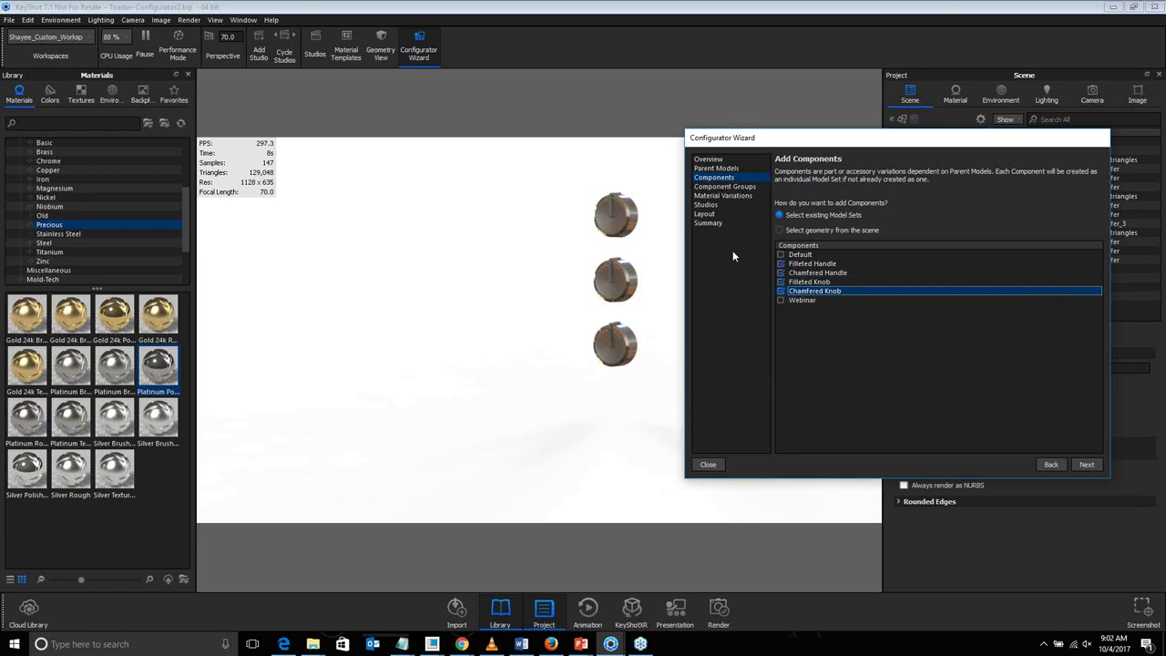
click(735, 187)
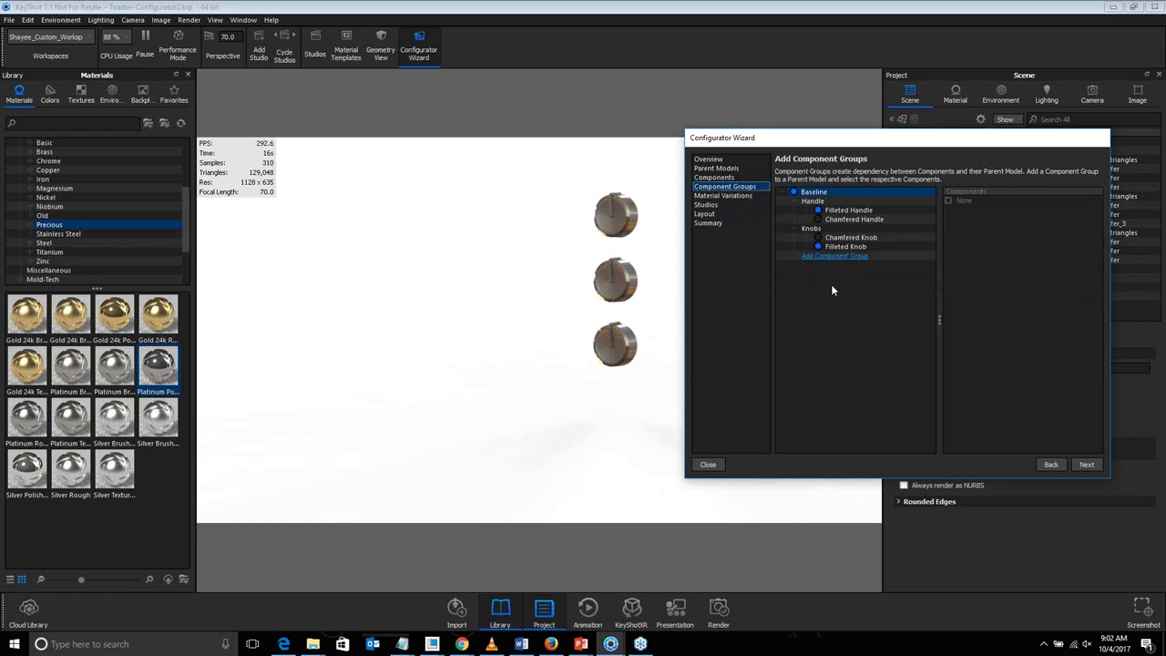
Delete the existing Handle and Knobs component groups
click(829, 203)
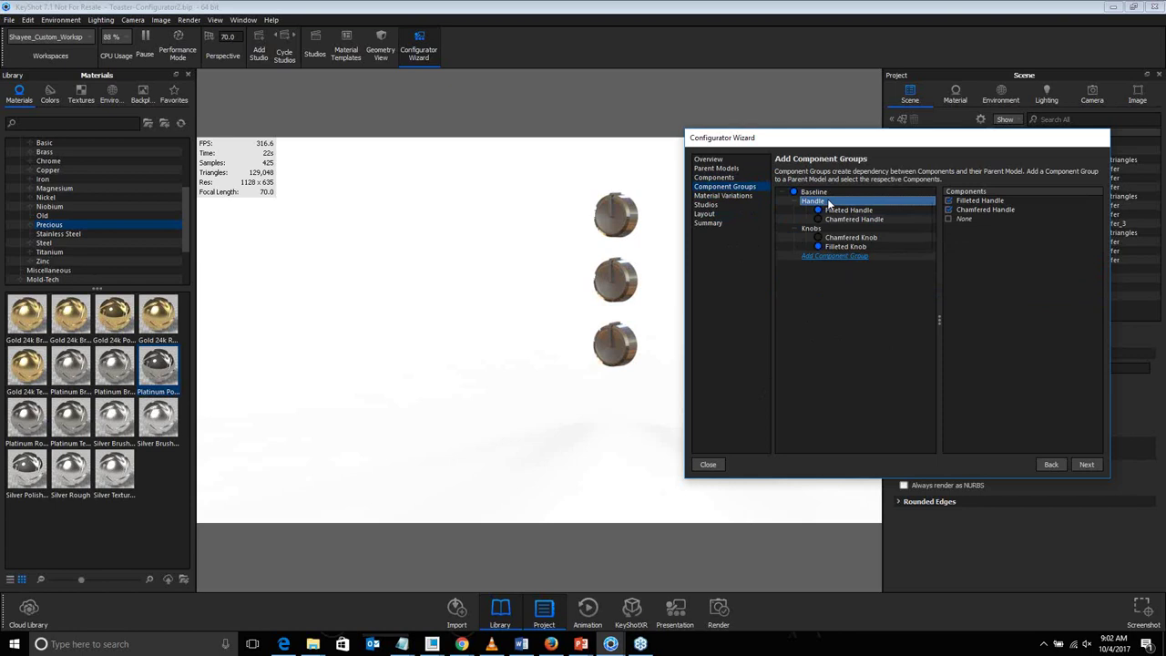
right_click(828, 203)
click(849, 240)
right_click(845, 202)
click(861, 243)
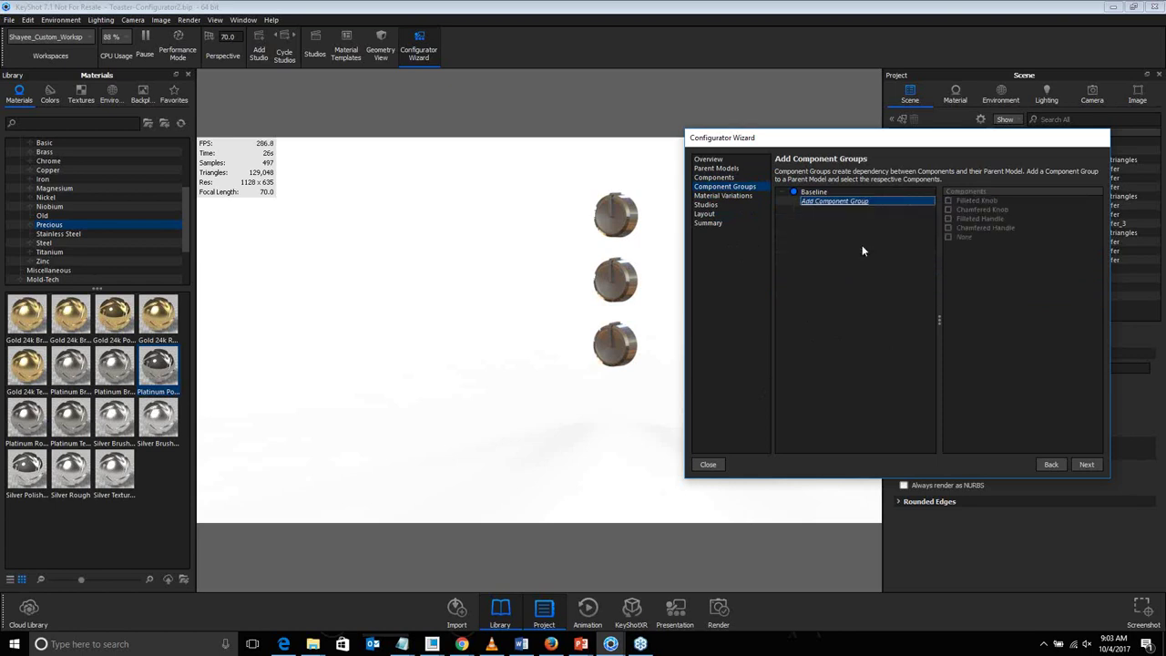
Create a Handle group containing the chamfered and filleted handles
click(832, 204)
text(H)
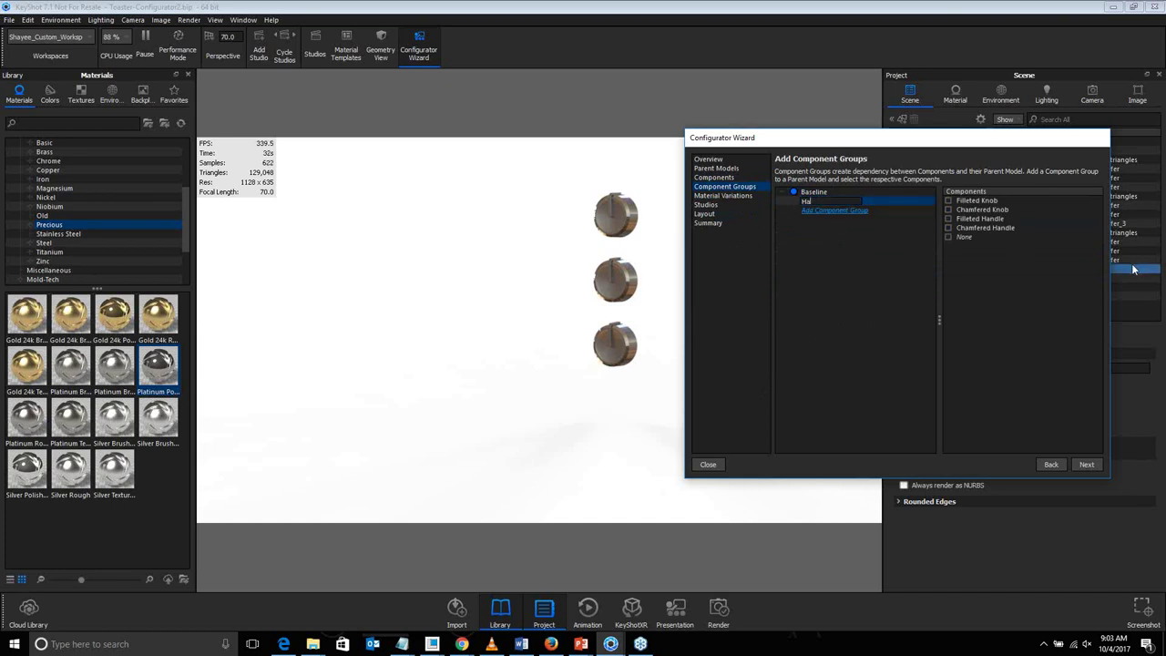
text(andle)
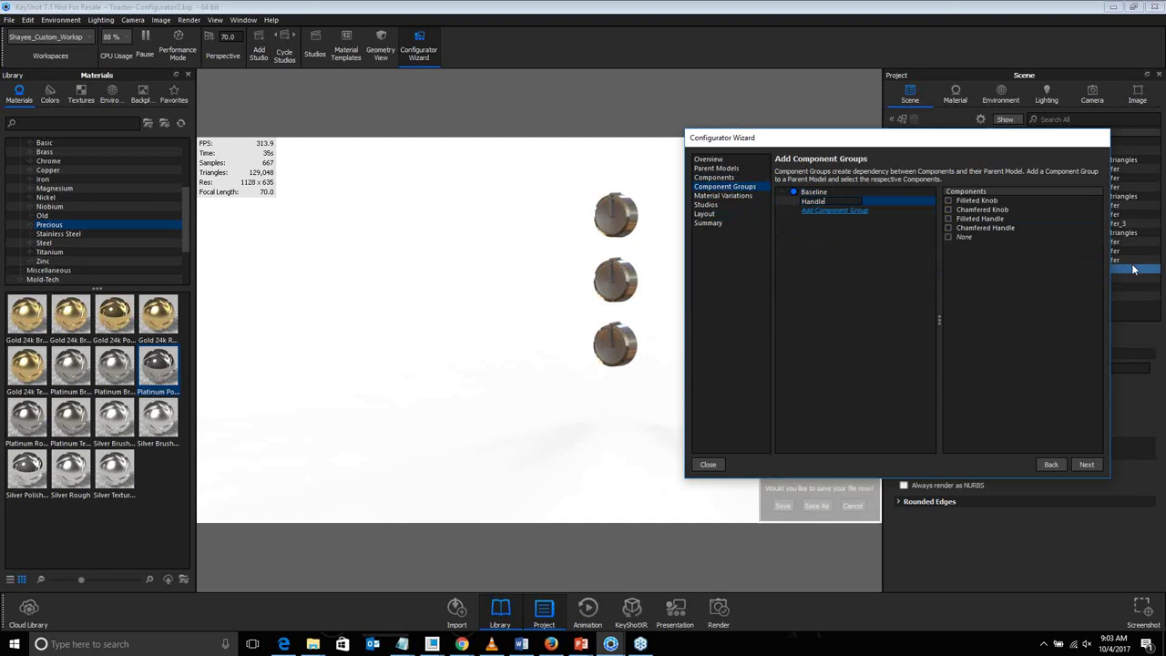
key(Return)
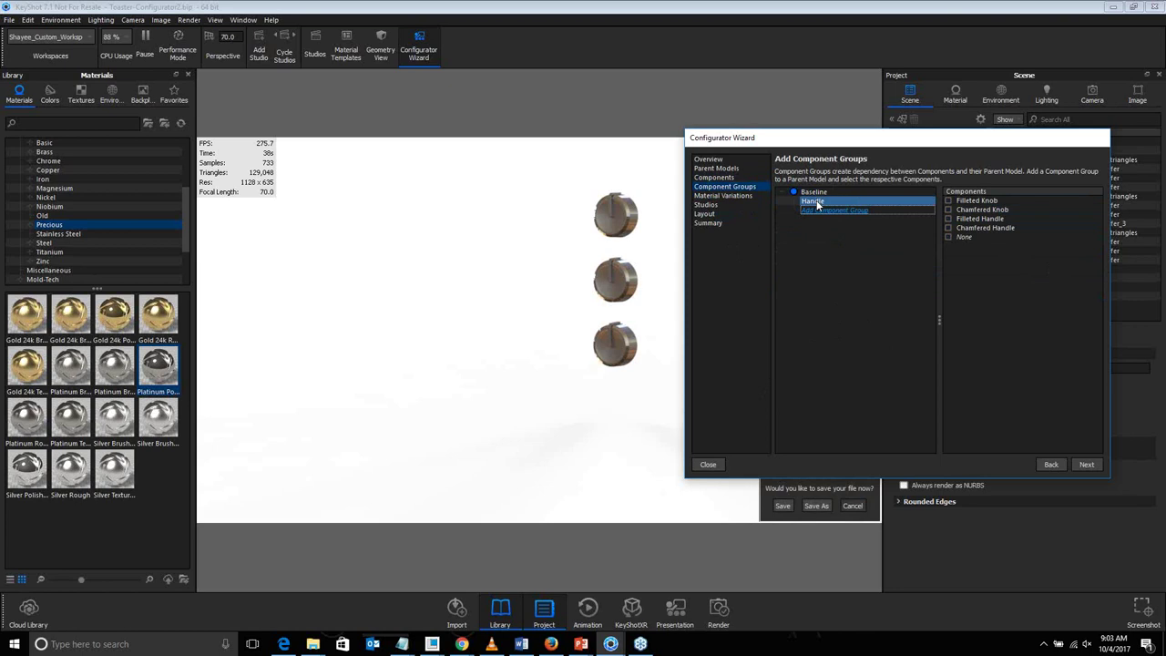
click(948, 228)
click(948, 218)
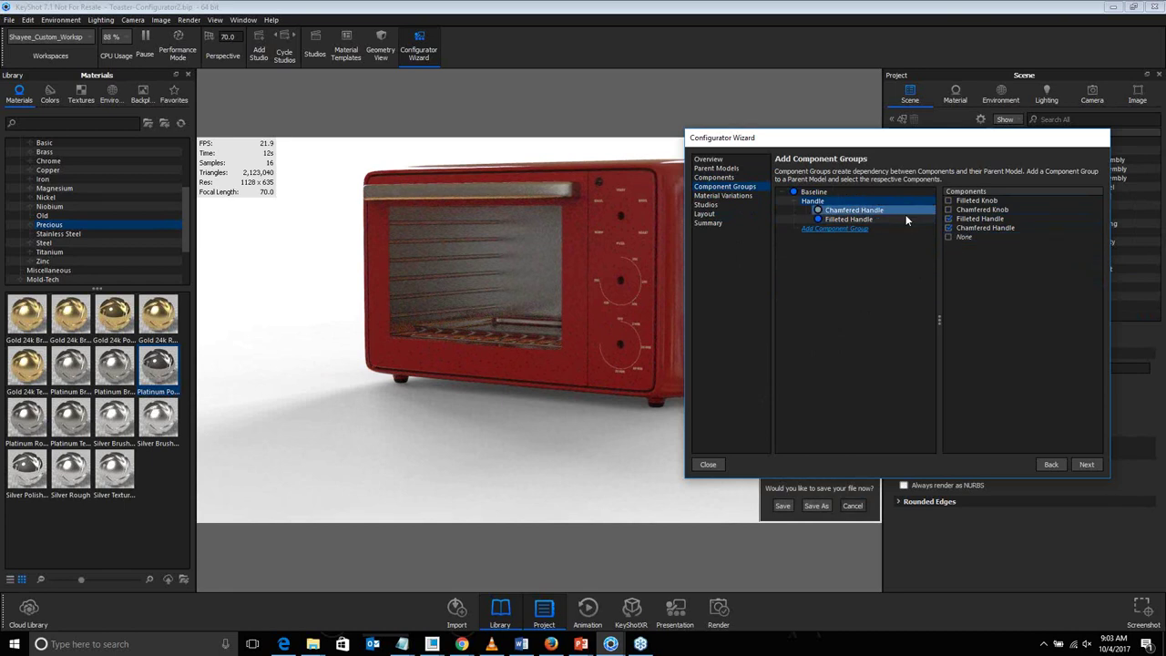
Create a Knobs group containing the chamfered and filleted knobs
click(839, 228)
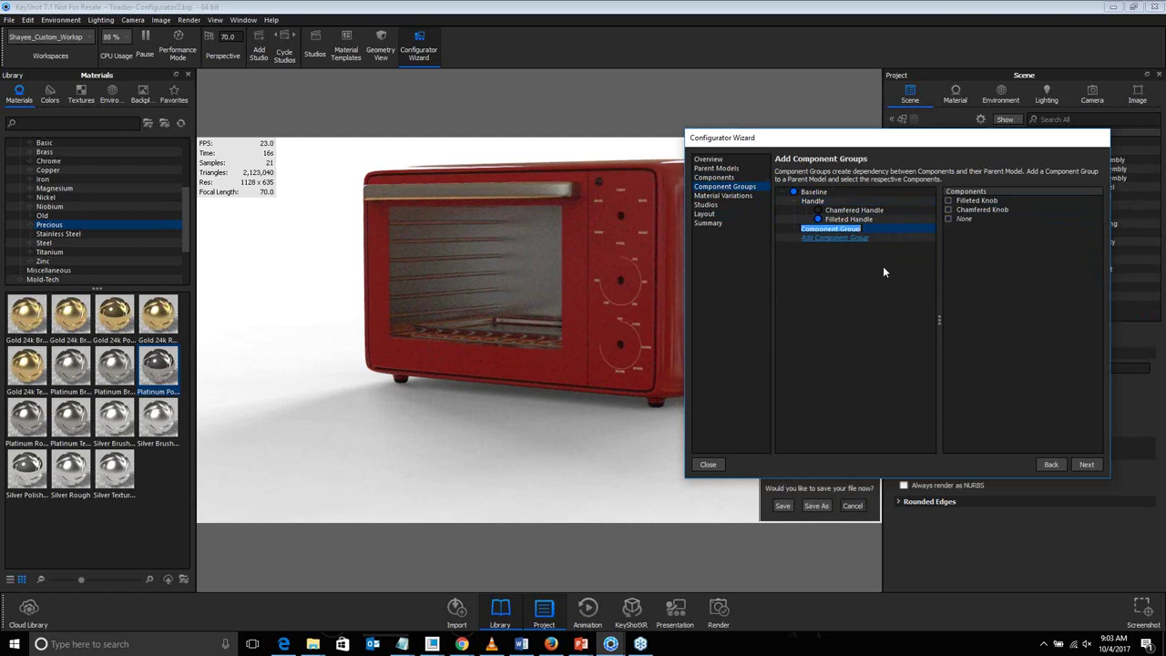
text(Knobs)
key(Return)
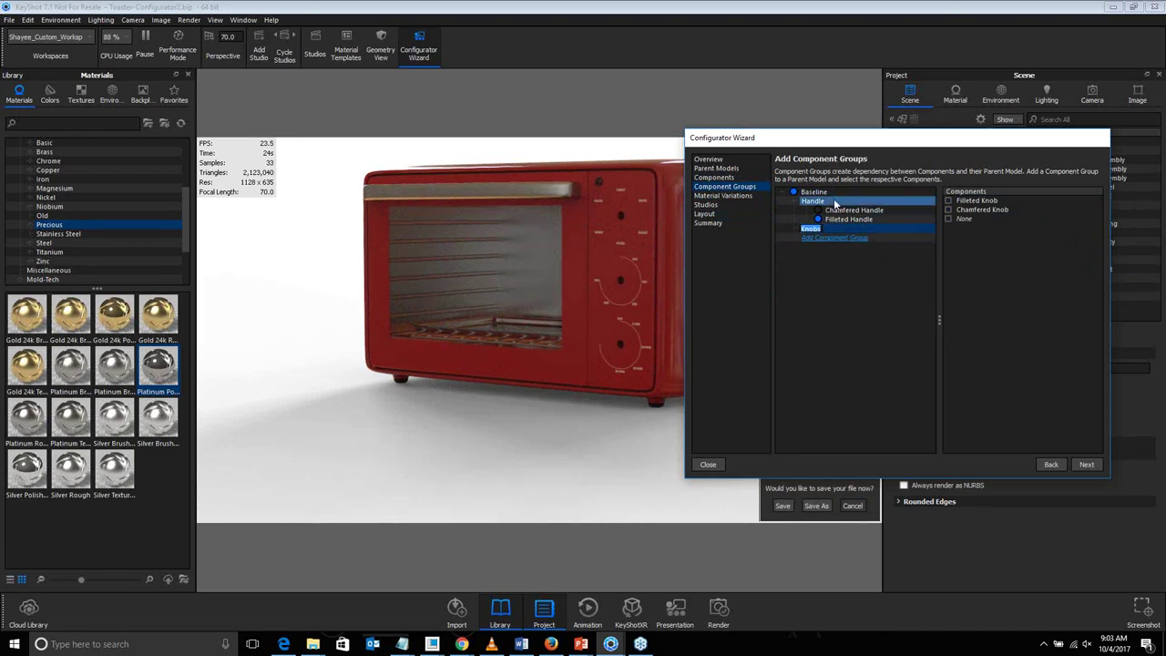
click(949, 210)
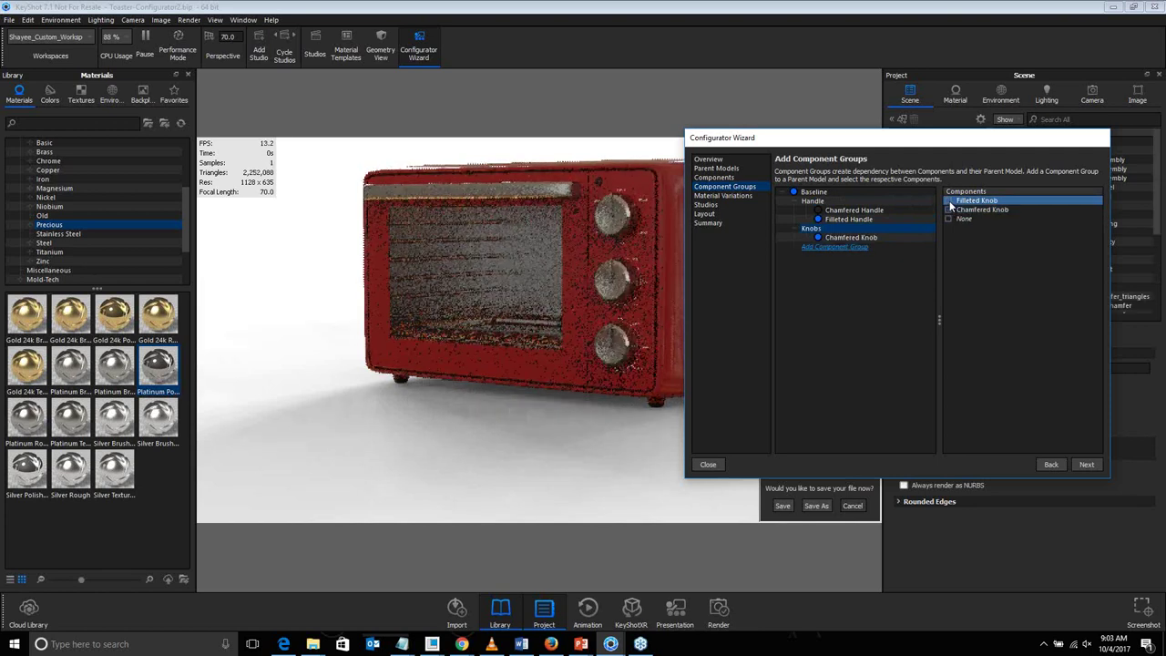
click(949, 200)
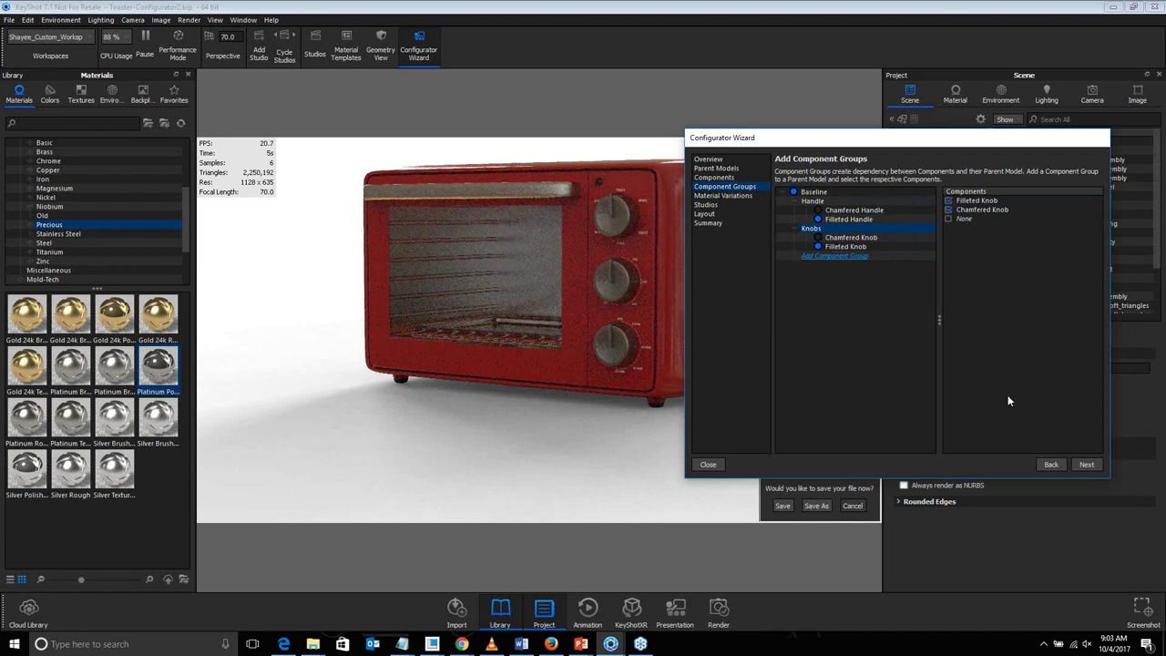
Advance to Add Material Variations and make the Chamfered Handle the active handle option
click(1088, 464)
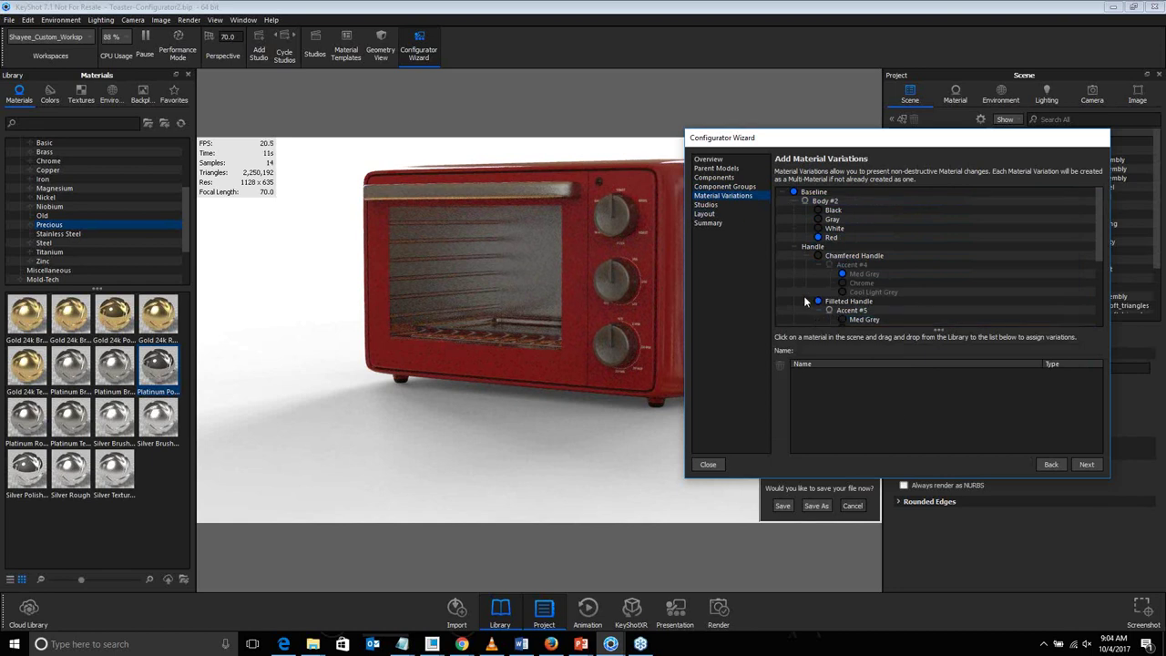
drag(846, 144, 764, 111)
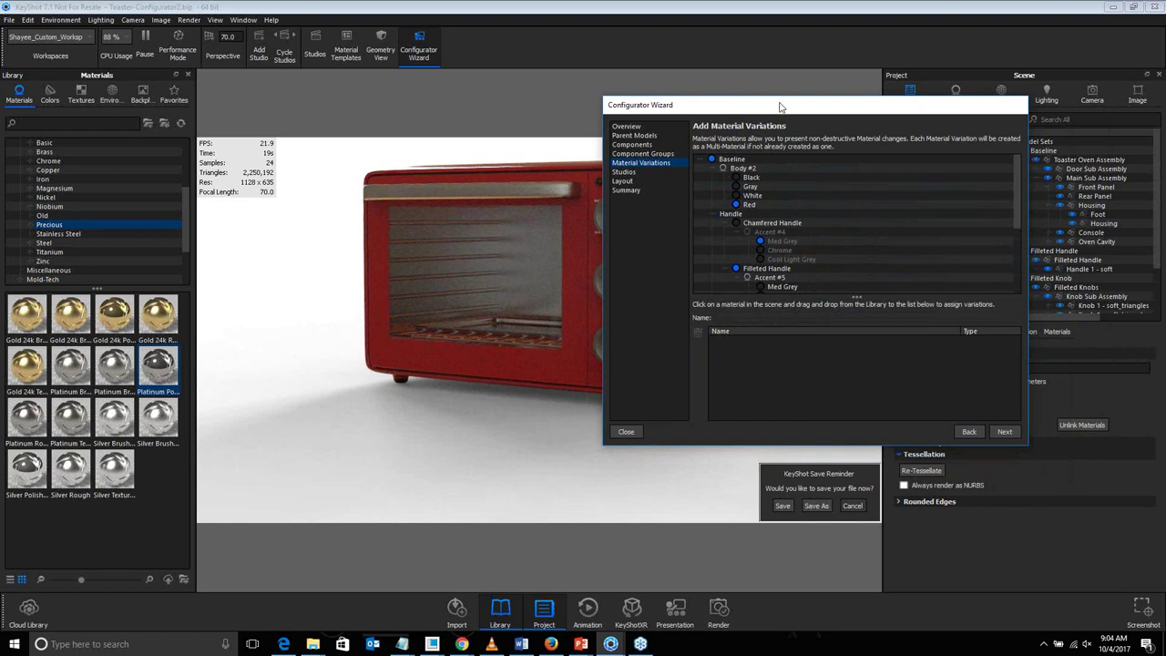
drag(781, 108, 617, 88)
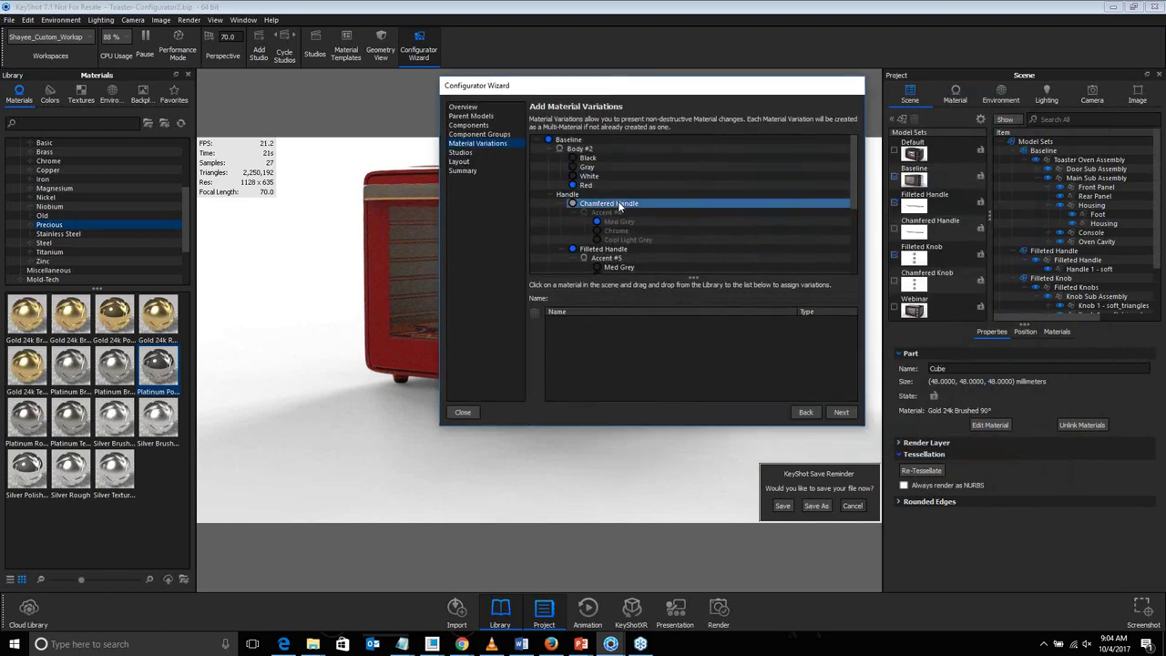
click(643, 267)
click(606, 202)
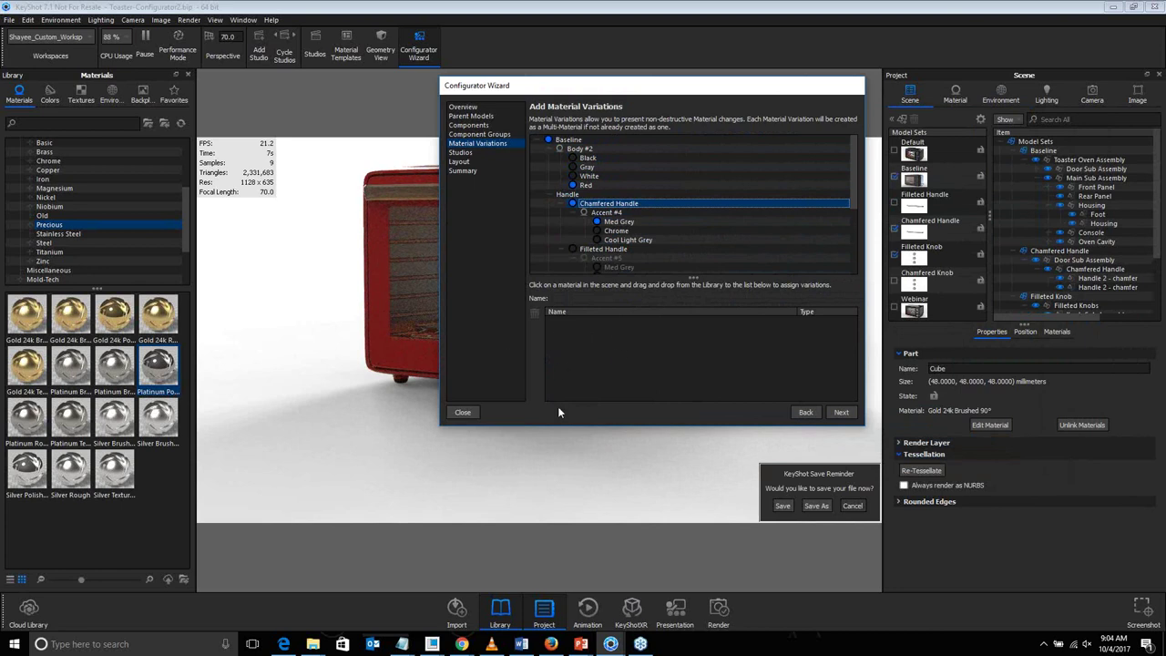
drag(159, 319, 598, 343)
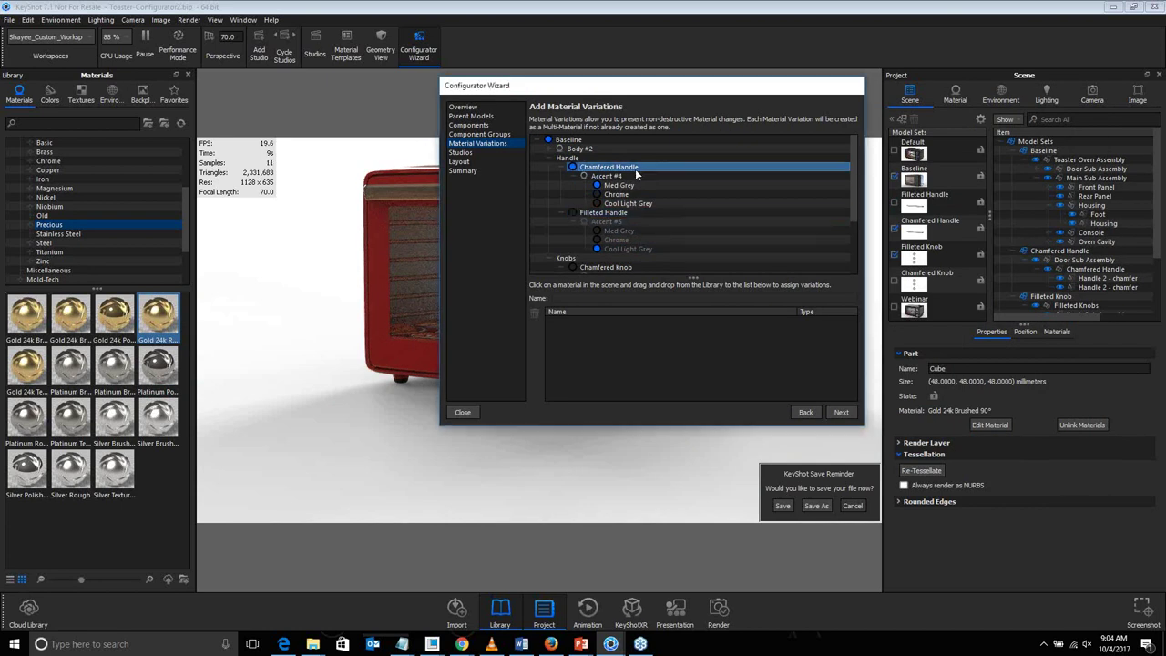
Add Gold 24k Polished as a new Accent #4 variation on the chamfered handle
click(599, 177)
click(598, 186)
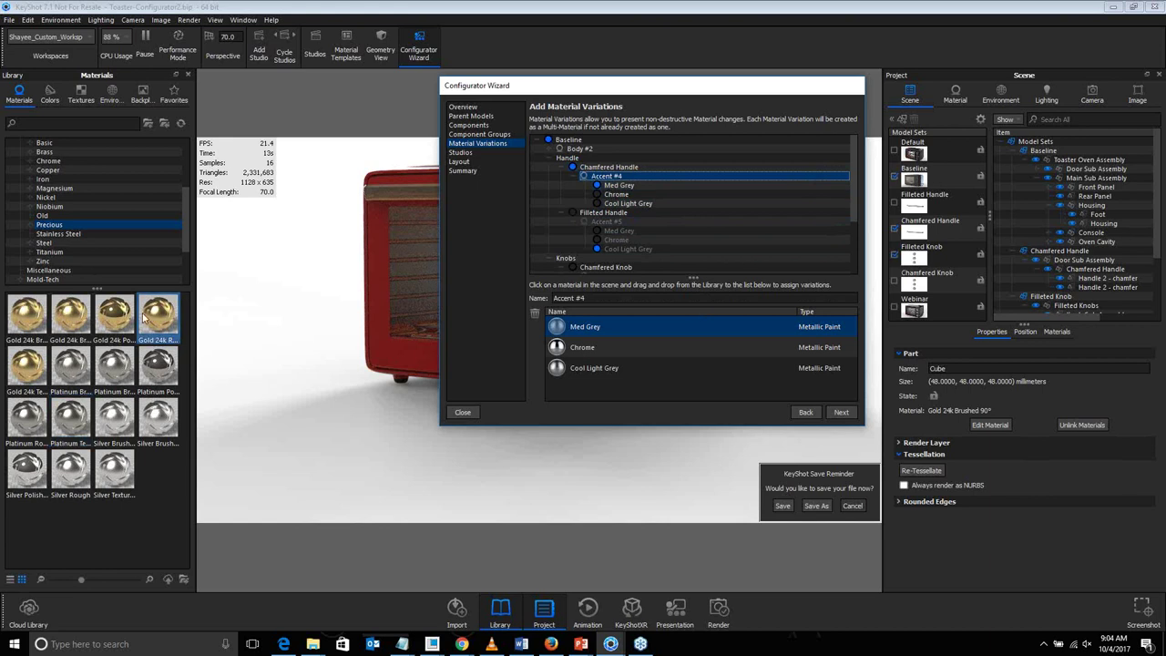
drag(114, 315, 677, 390)
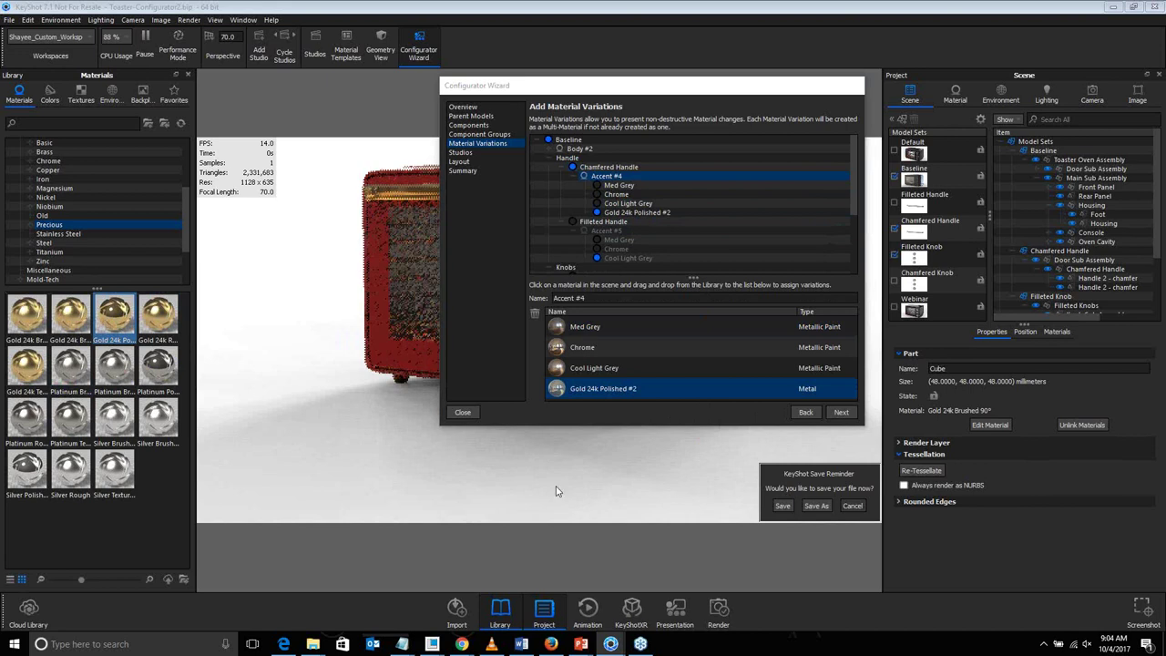
drag(630, 92, 970, 142)
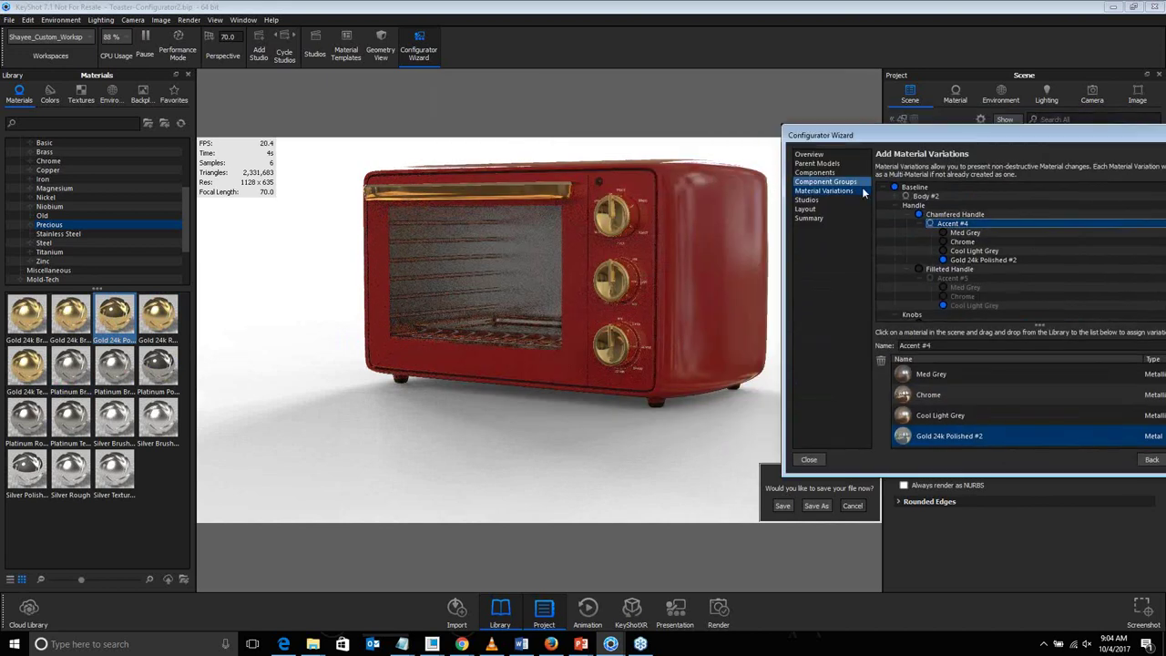
drag(917, 136, 761, 116)
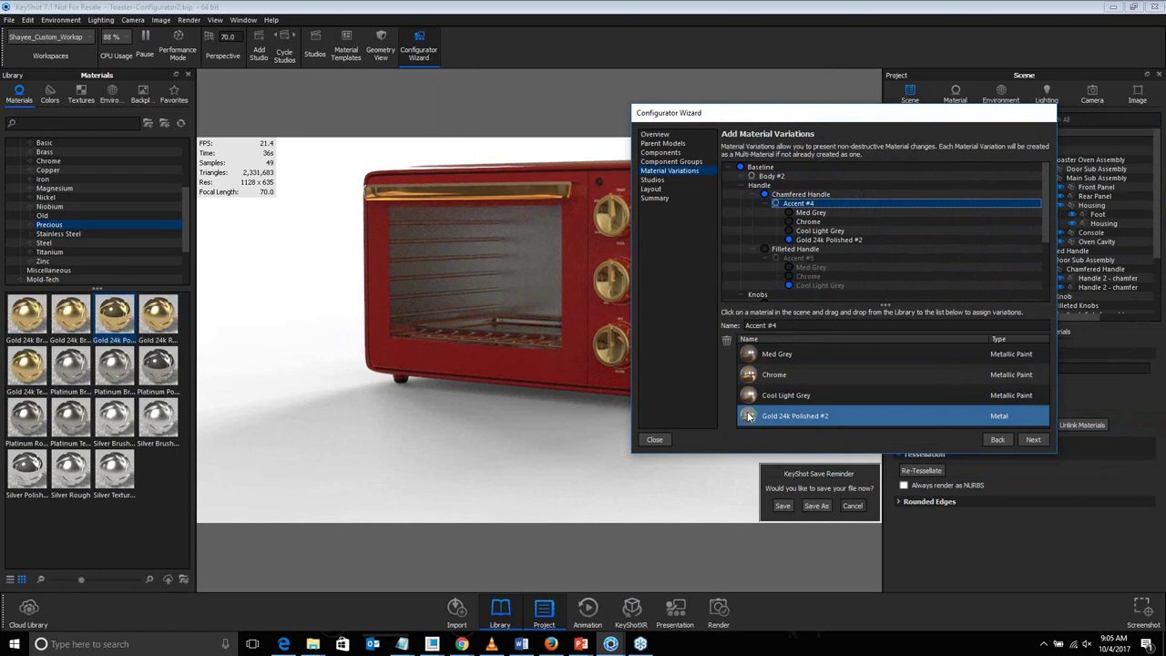
Keep Studio, Studio - Cool and Studio - Warm selected, then go to the Layout page
click(1032, 439)
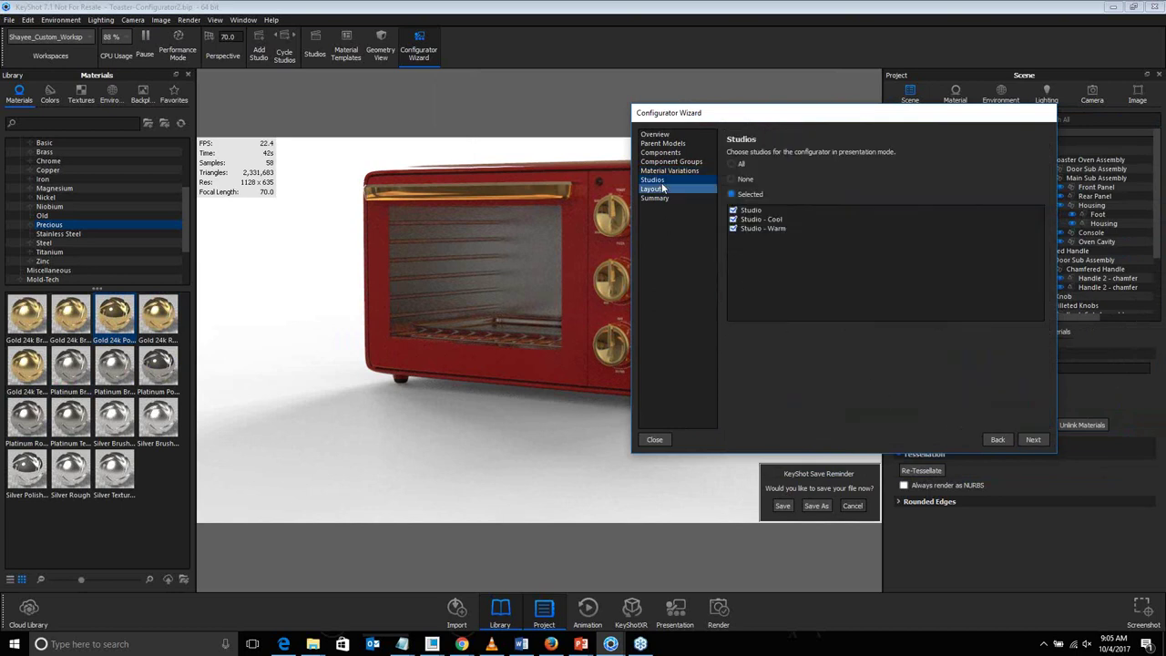
click(737, 212)
click(653, 190)
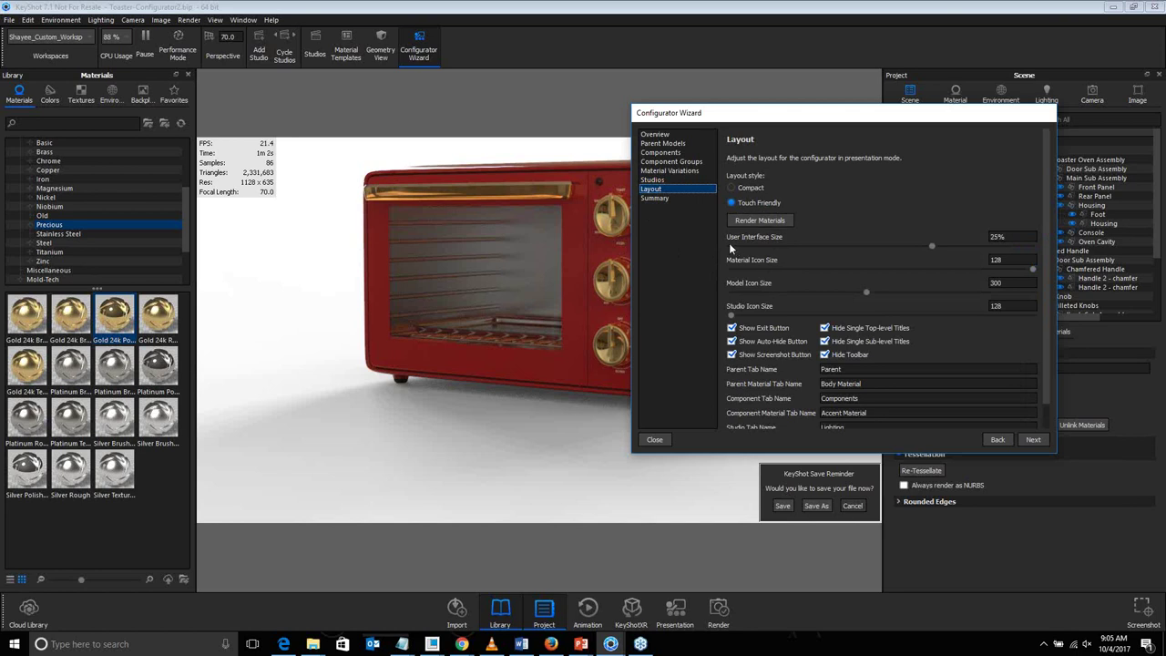
Render the material icons for the Touch Friendly layout and advance to the Summary
click(740, 202)
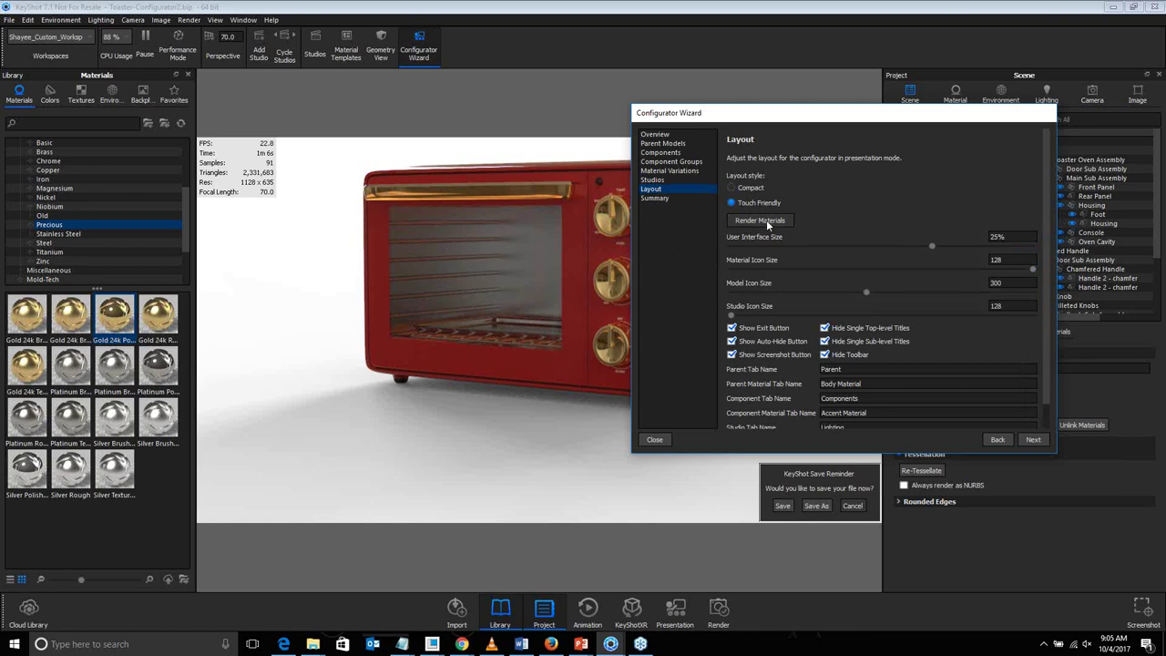
click(767, 221)
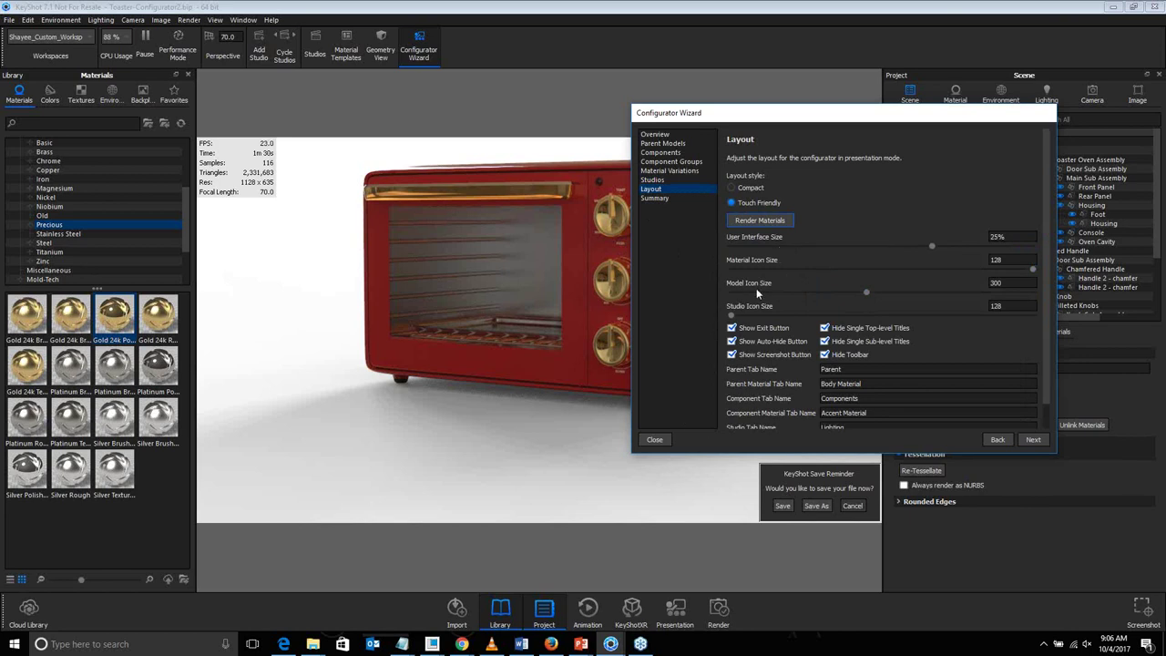
scroll(773, 412, down, 1)
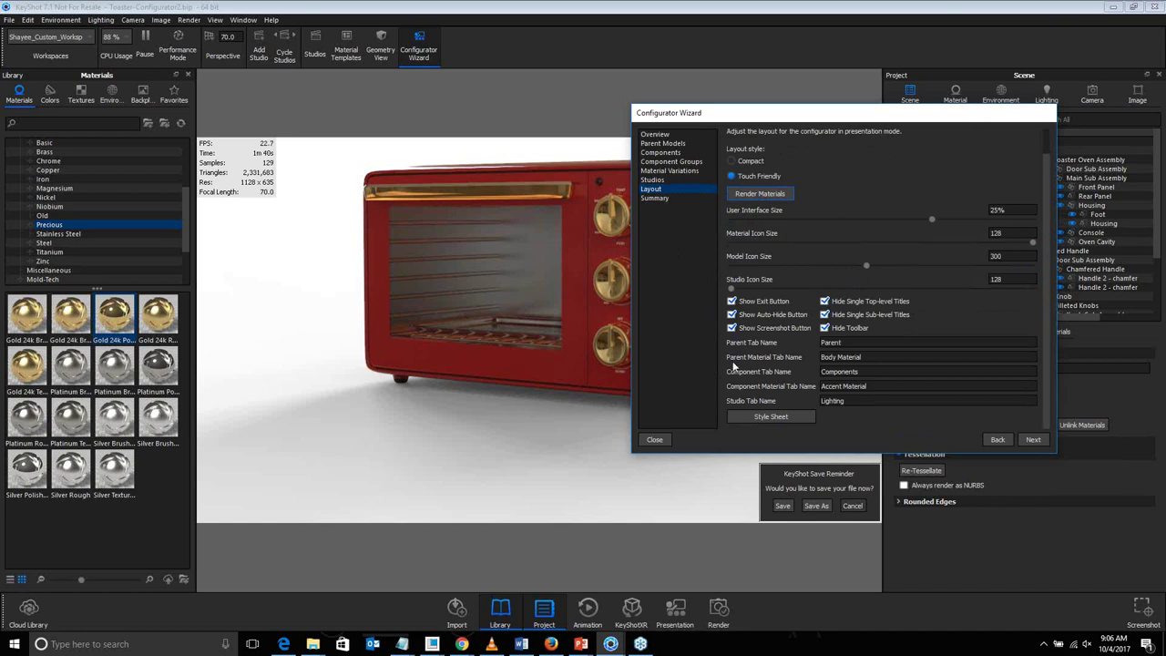
click(1032, 440)
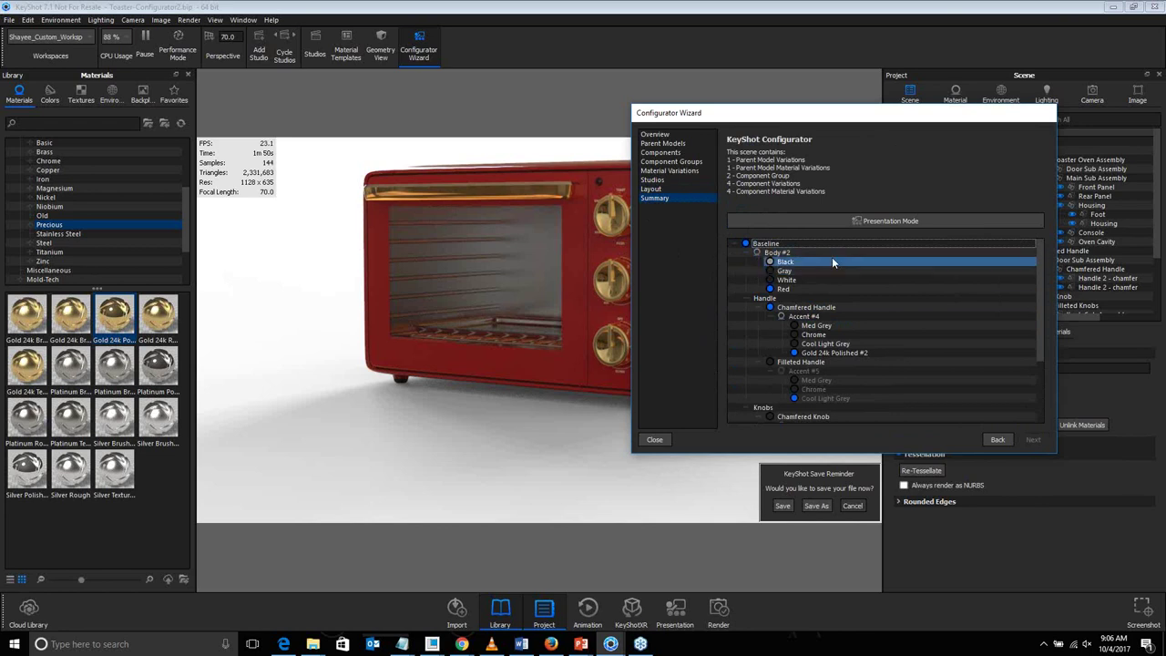
Set Body #2 to Black and, after trying Chrome, set Accent #4 to Gold 24k Polished #2
click(771, 262)
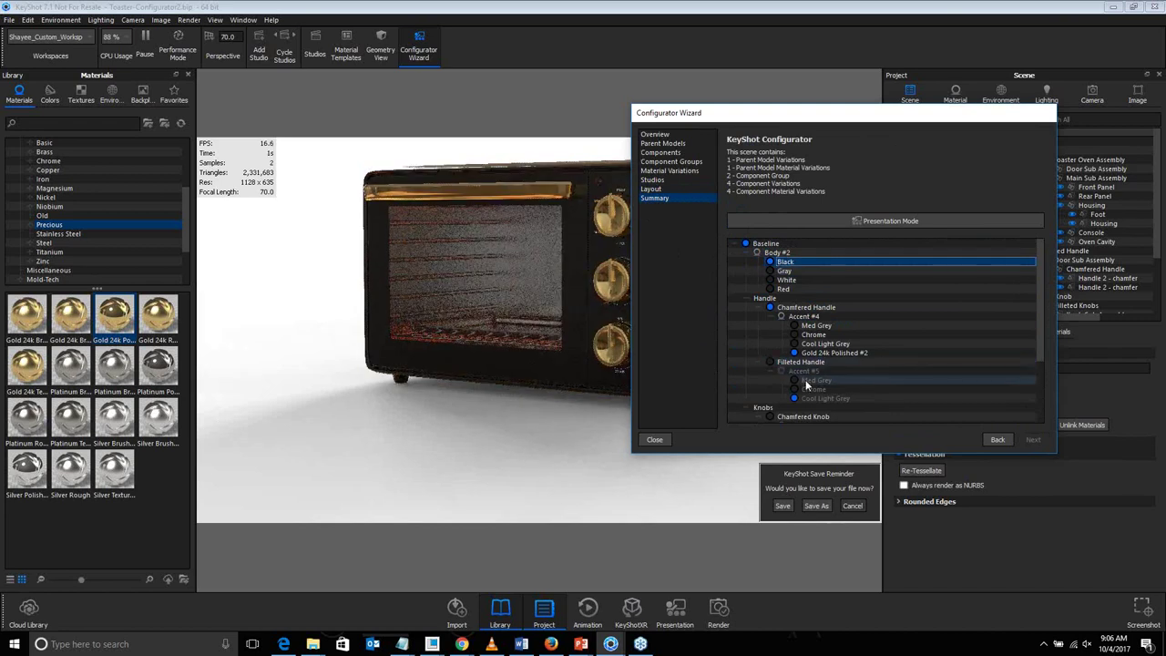
click(784, 311)
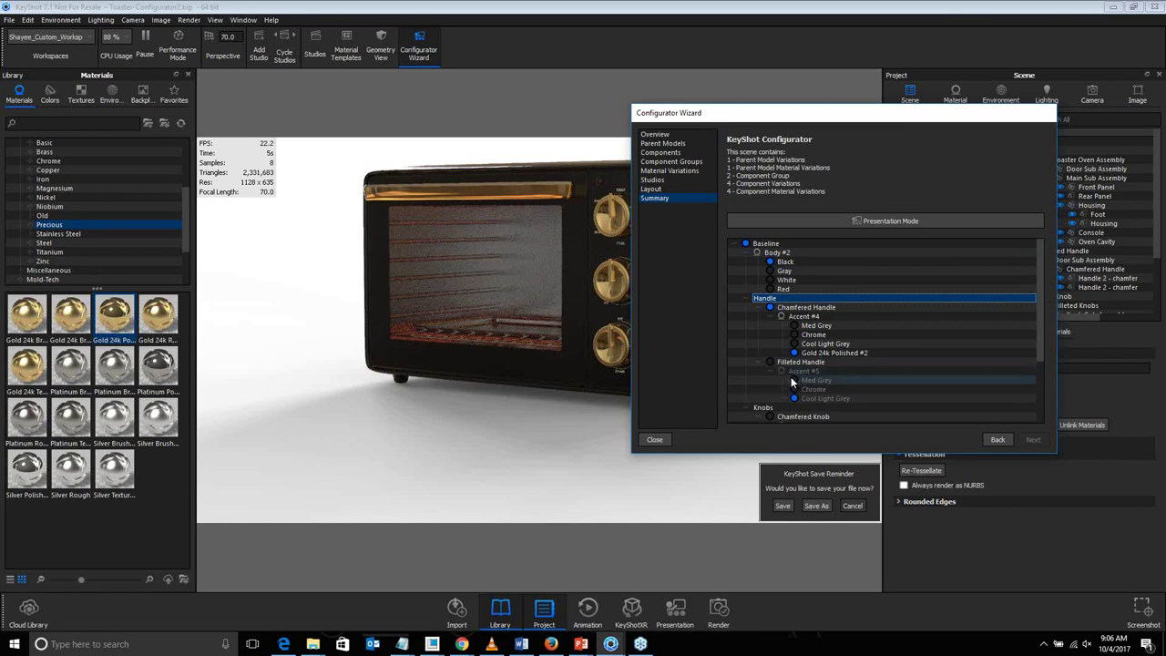
click(798, 335)
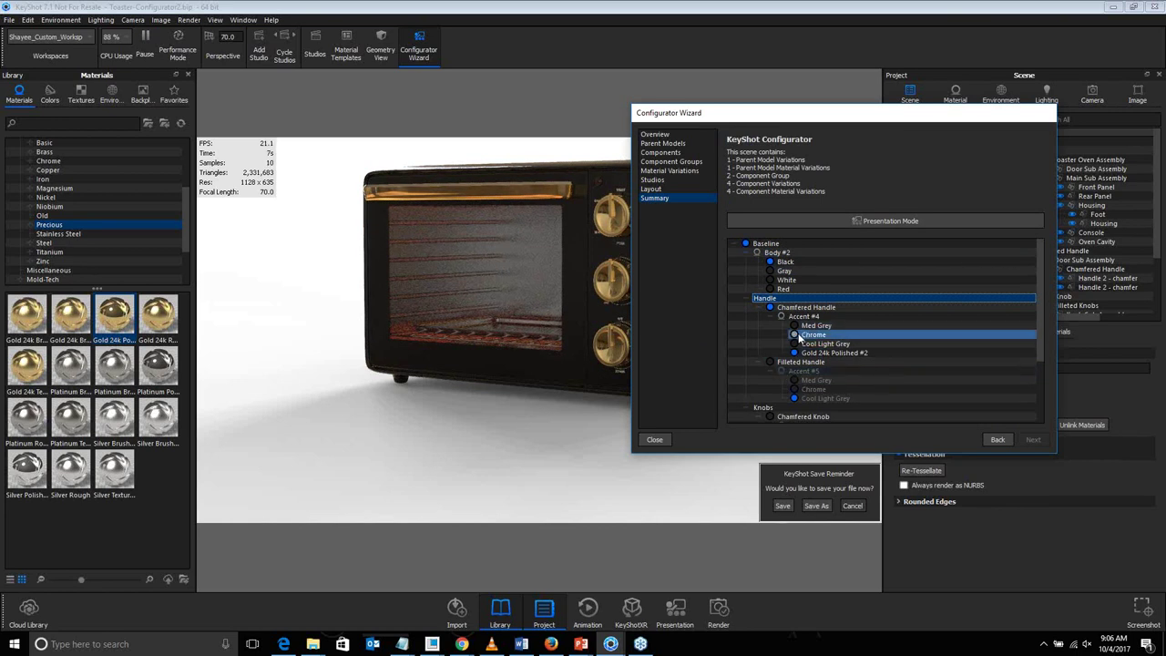
click(795, 335)
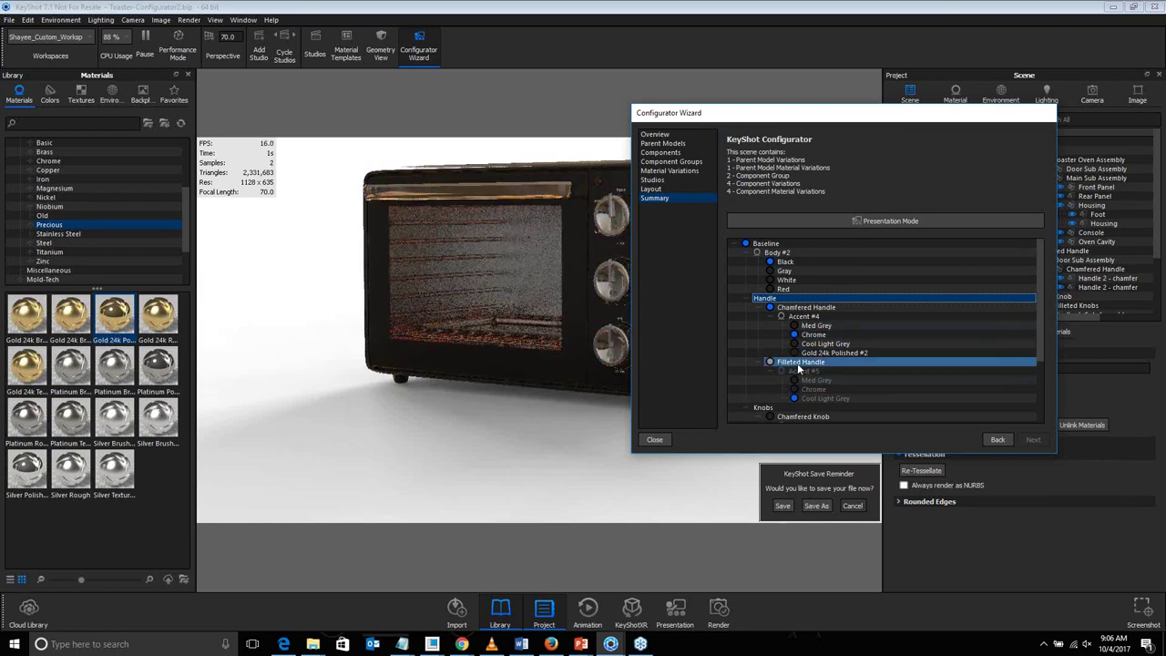
click(795, 353)
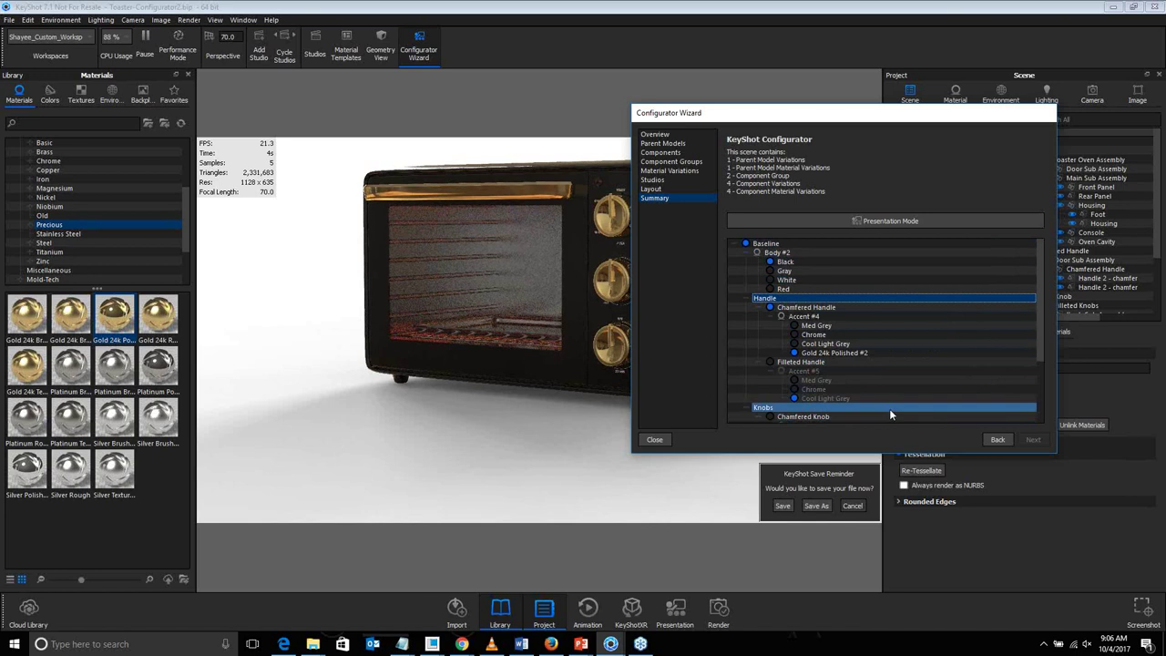
In Presentation Mode, fit the filleted handle with a Chrome accent material
click(884, 220)
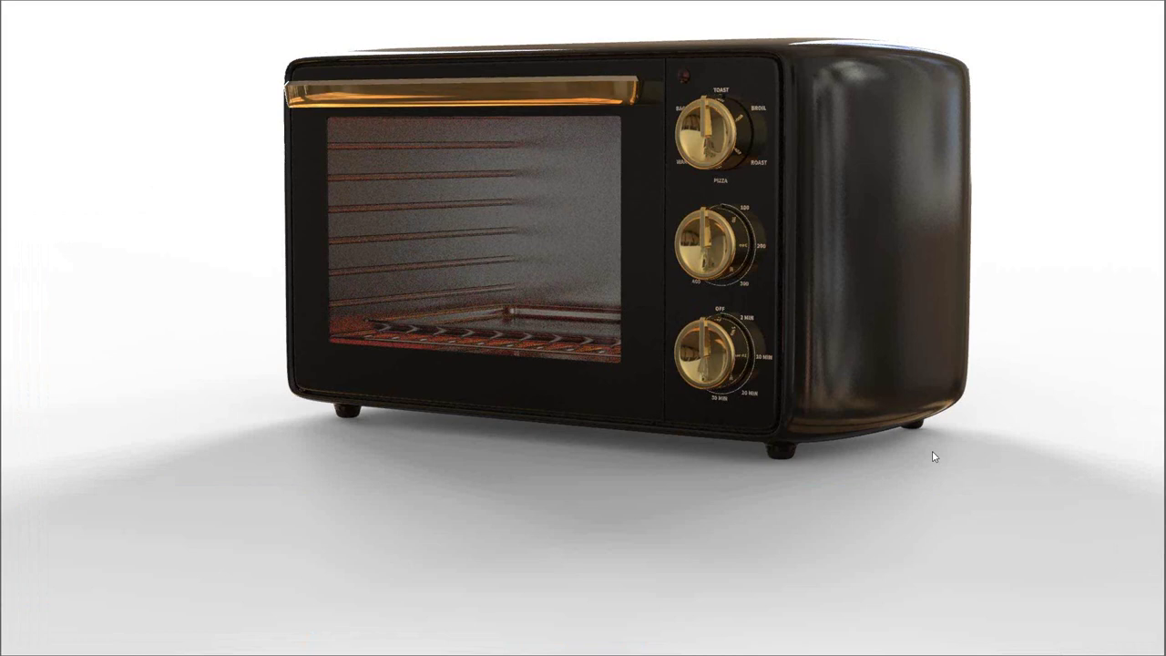
mouse_move(324, 562)
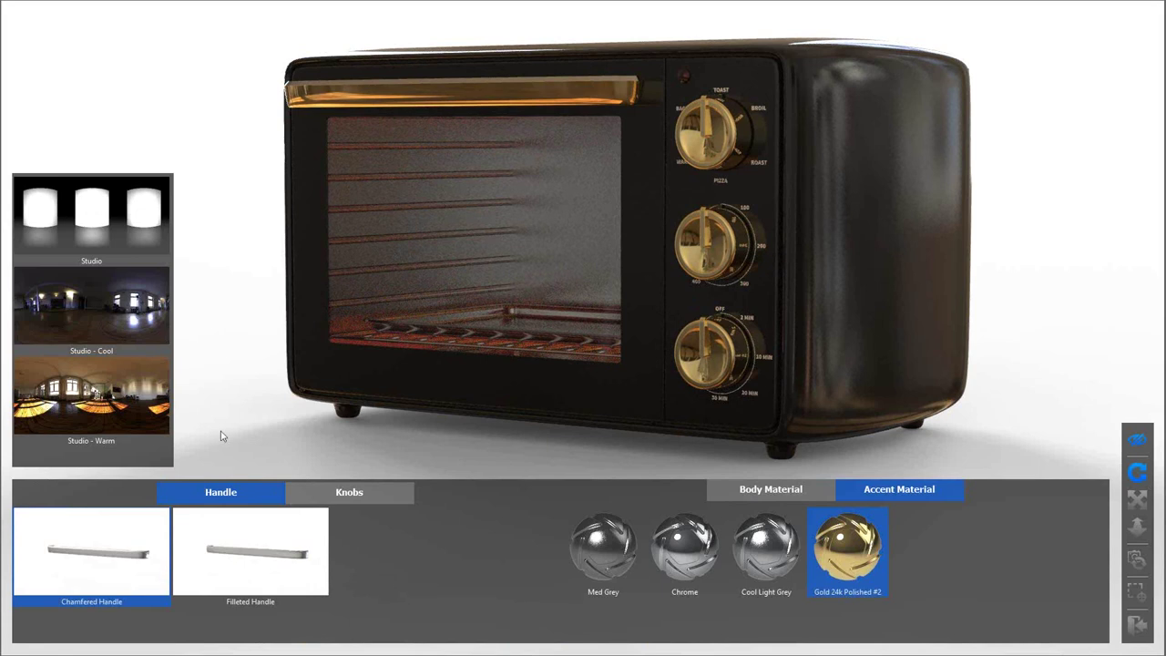
click(243, 565)
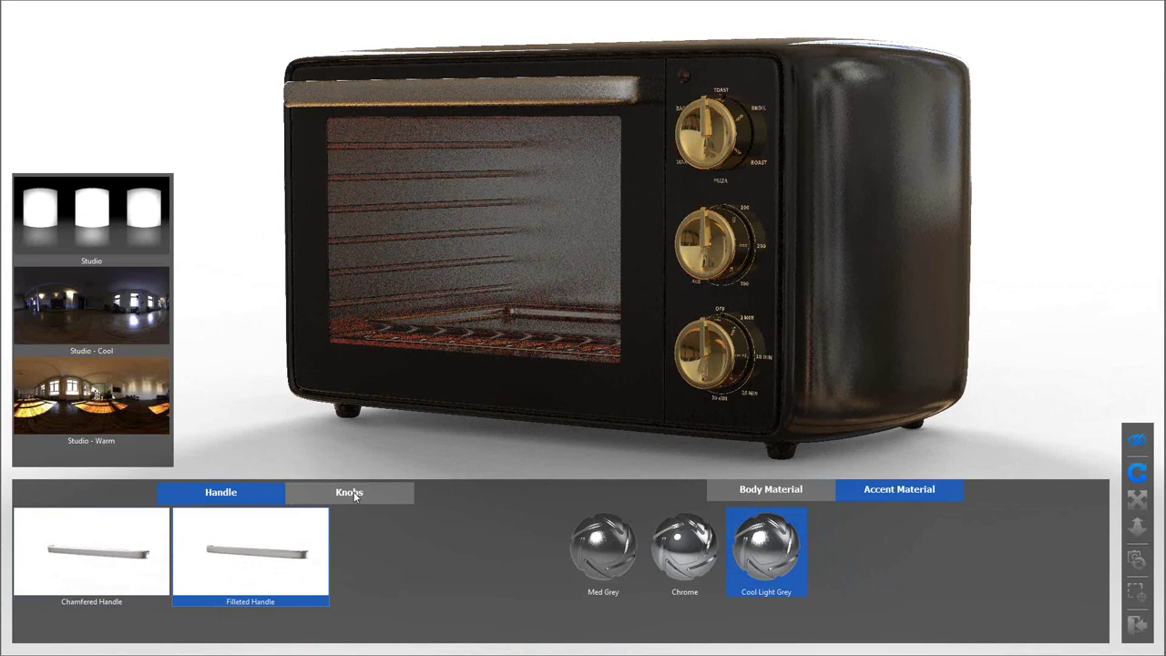
click(604, 564)
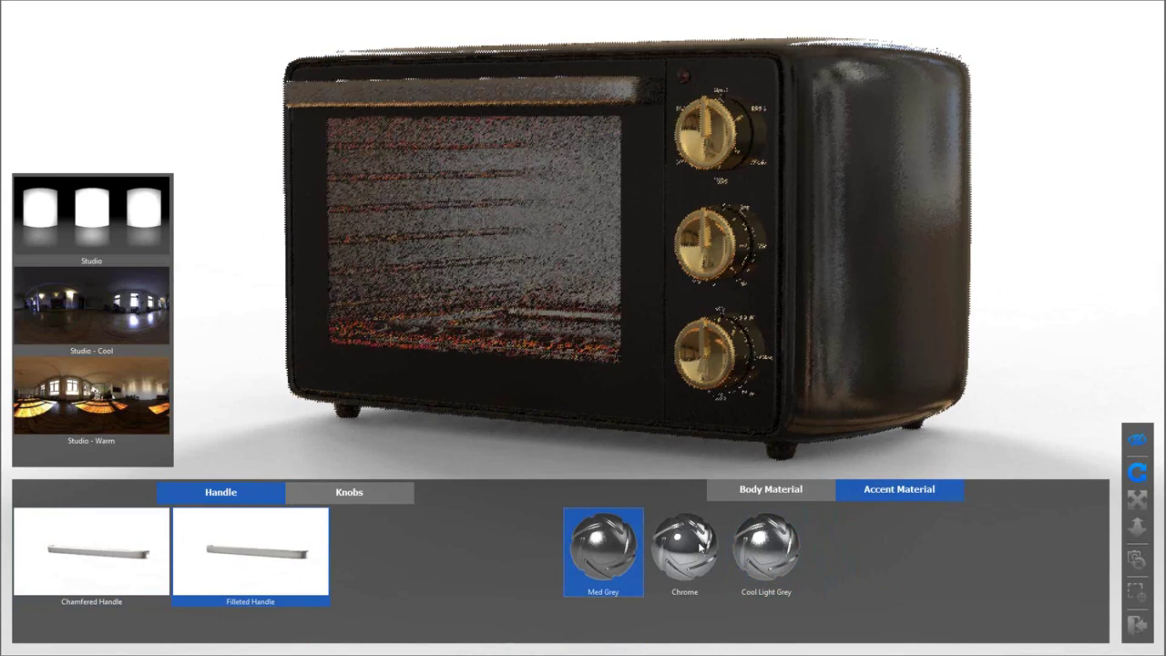
key(Right)
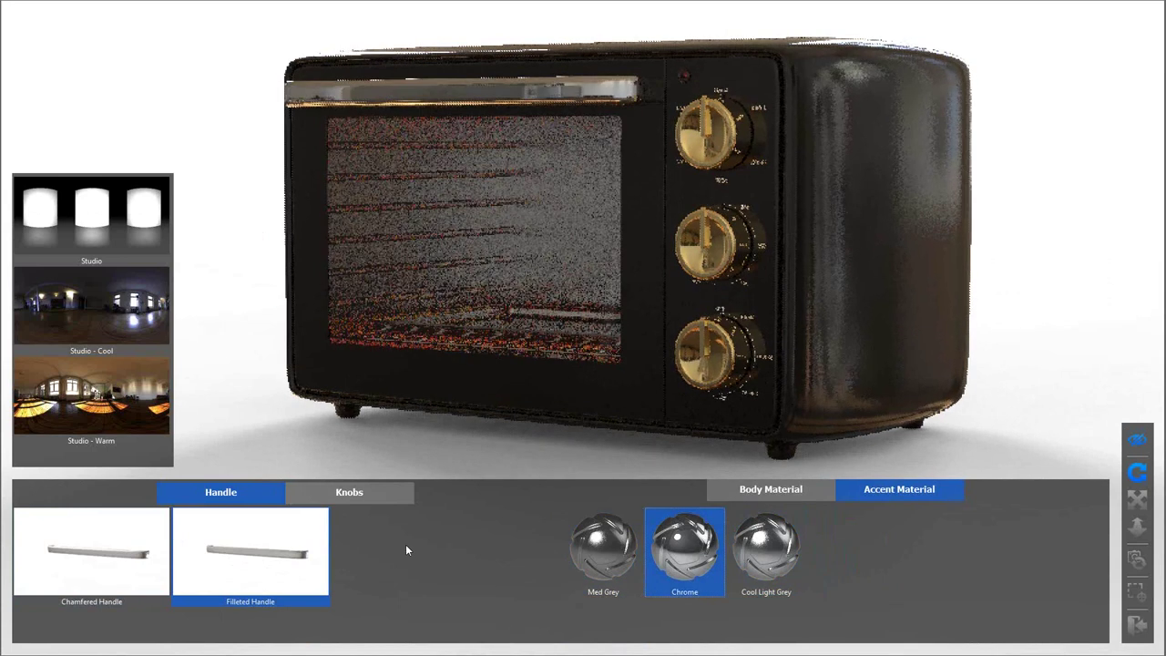
click(364, 492)
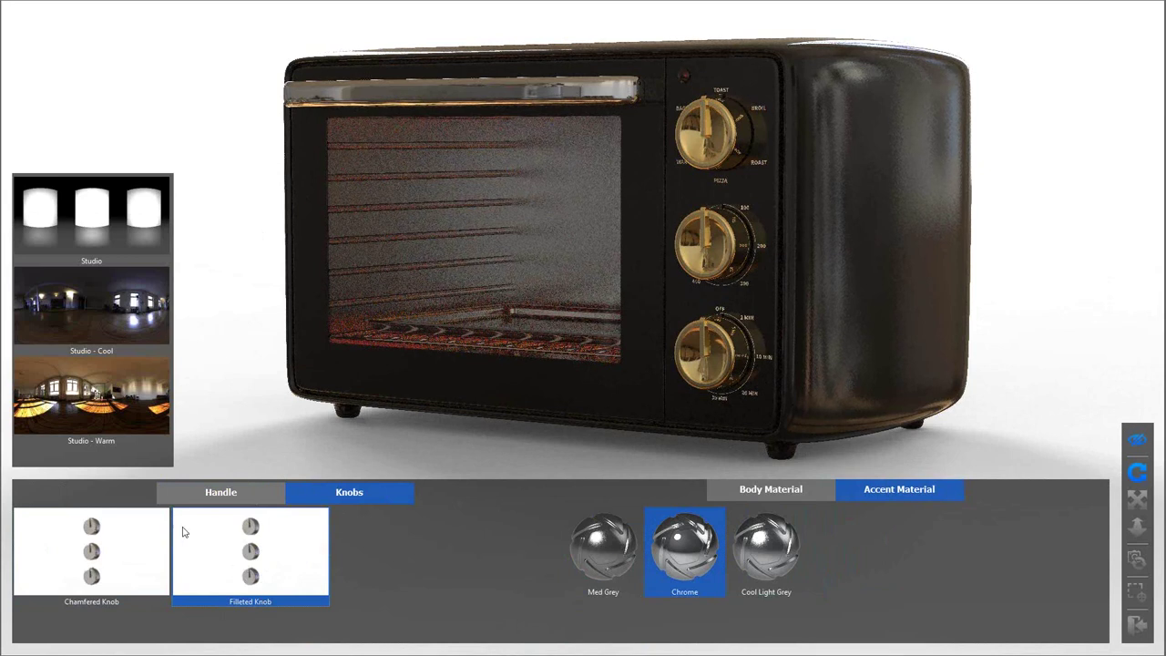
Fit chamfered knobs and preview the oven under Studio, Studio - Cool, then Studio - Warm
click(132, 565)
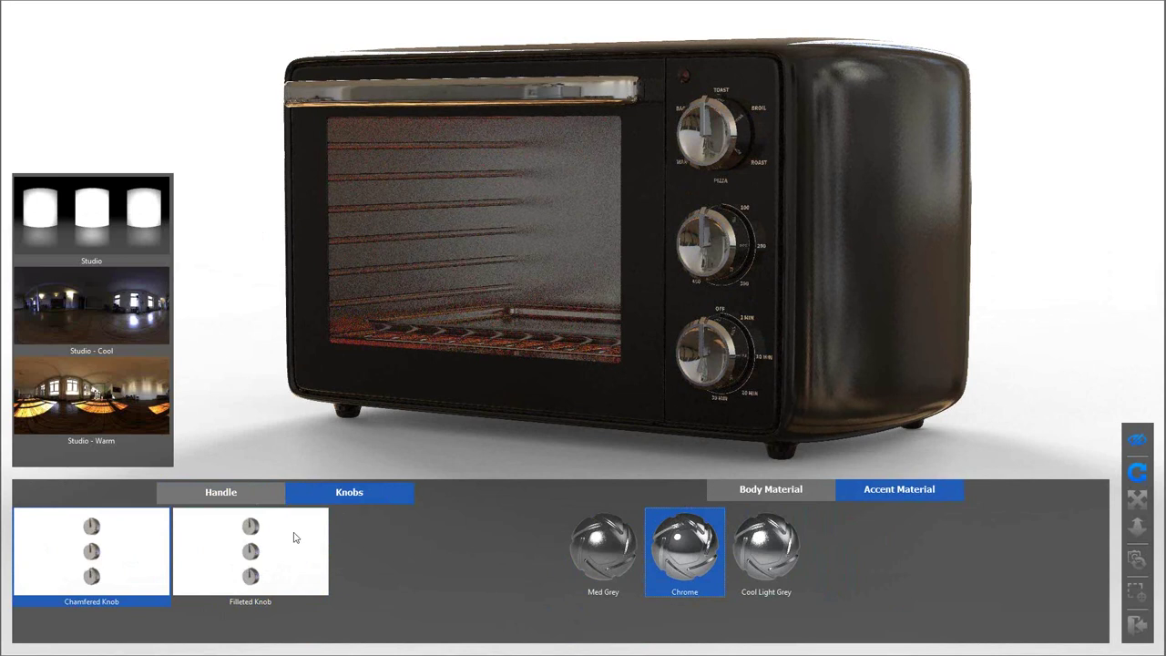
click(135, 233)
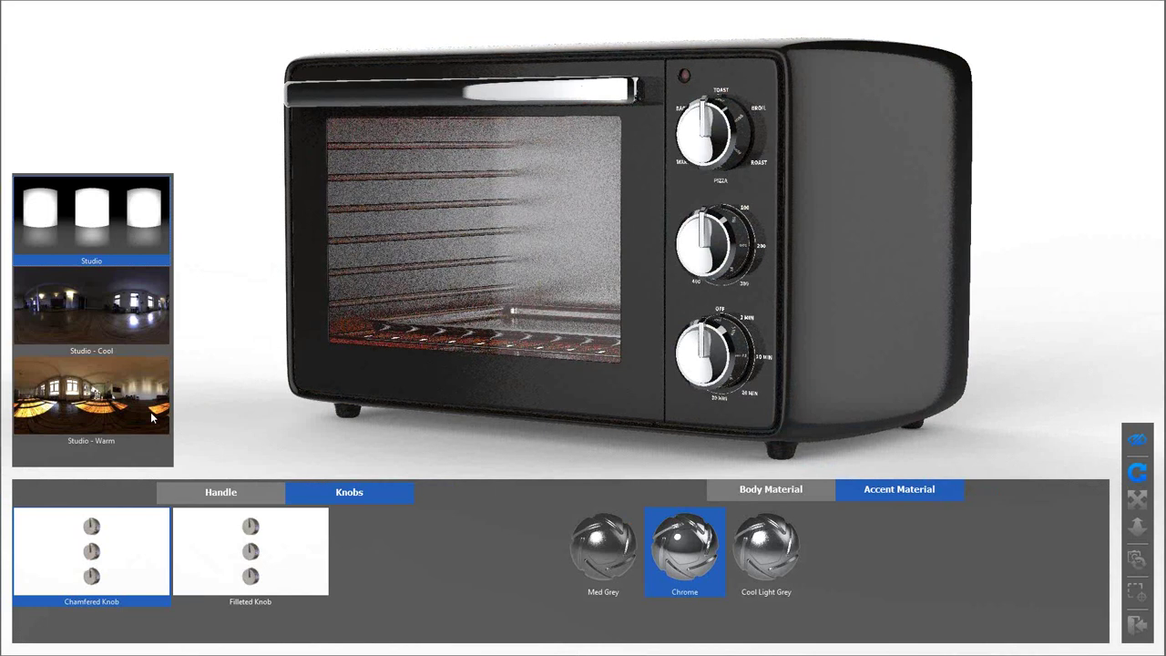
click(117, 326)
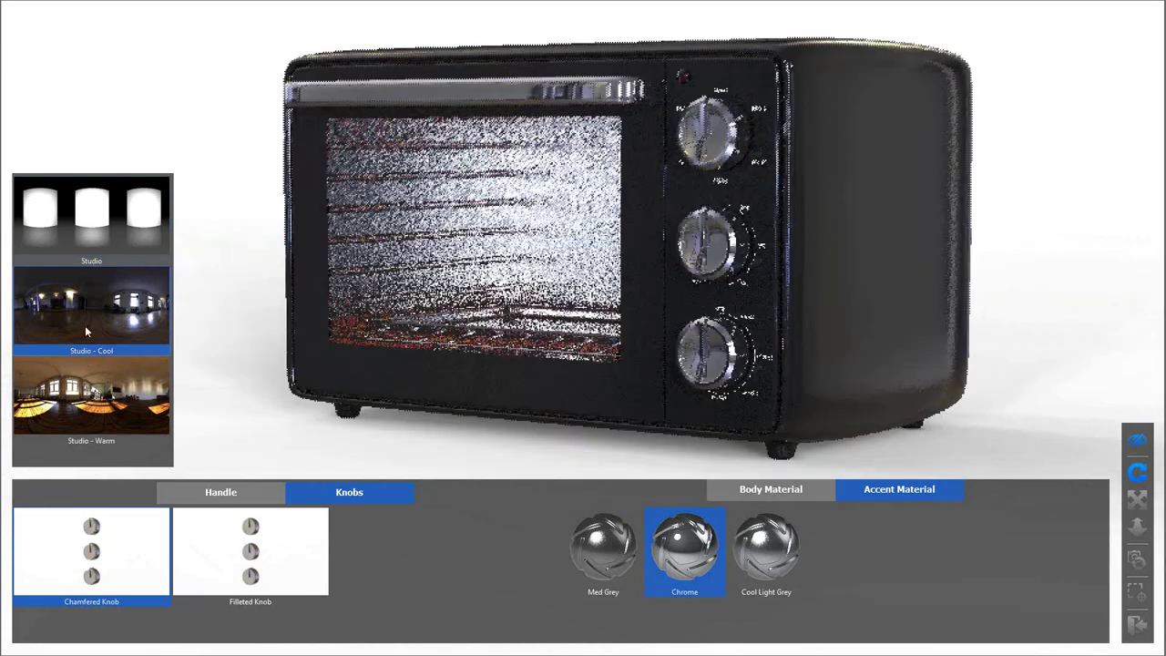
click(94, 434)
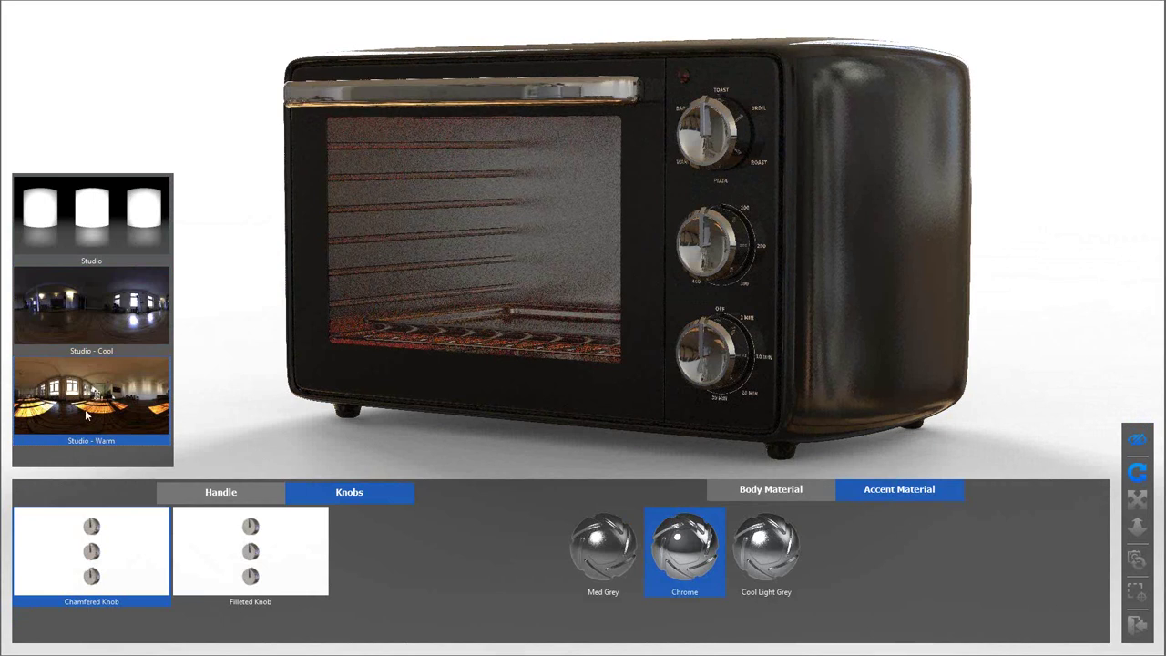
click(229, 500)
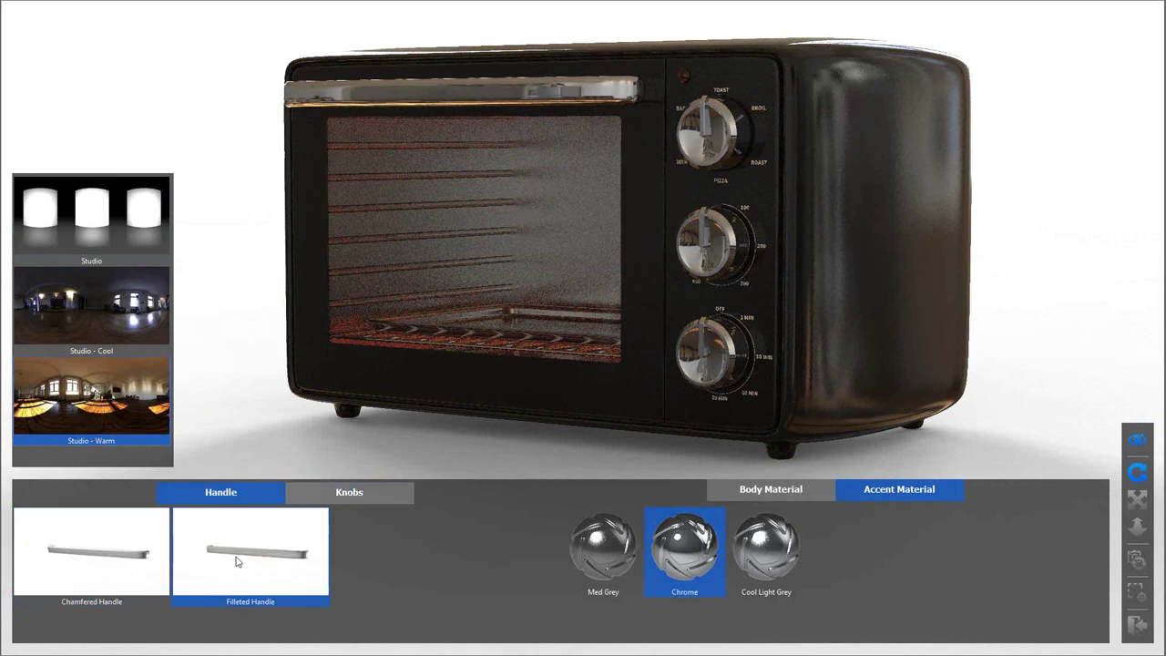
Try gray and red oven bodies, then return the body to black
click(795, 491)
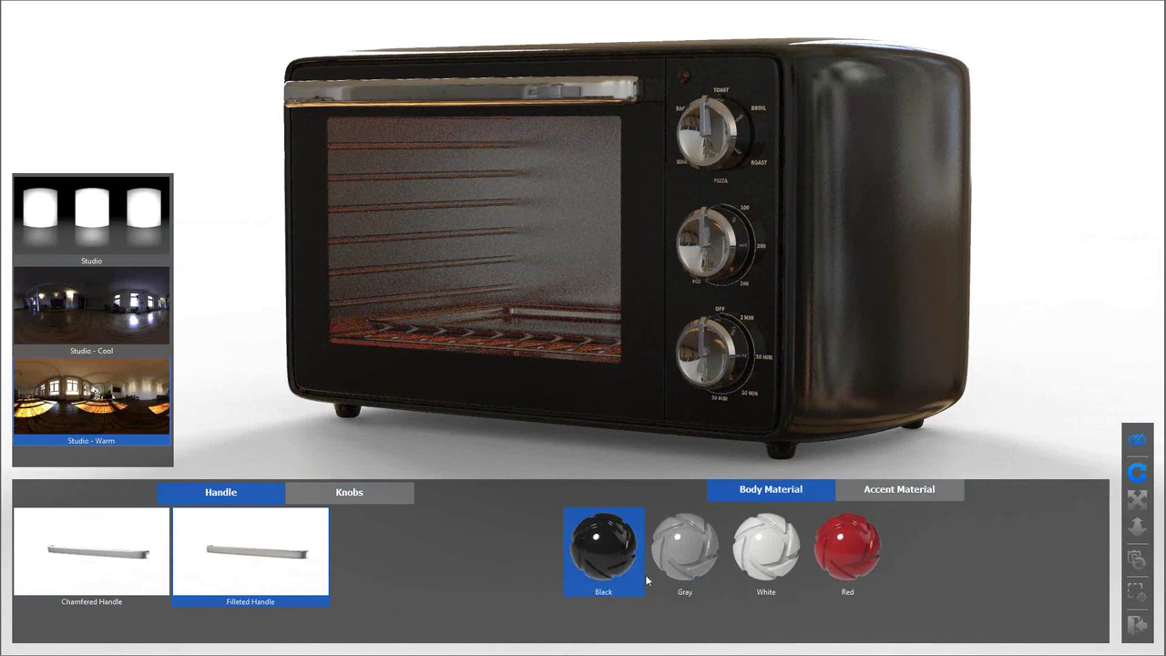
click(687, 565)
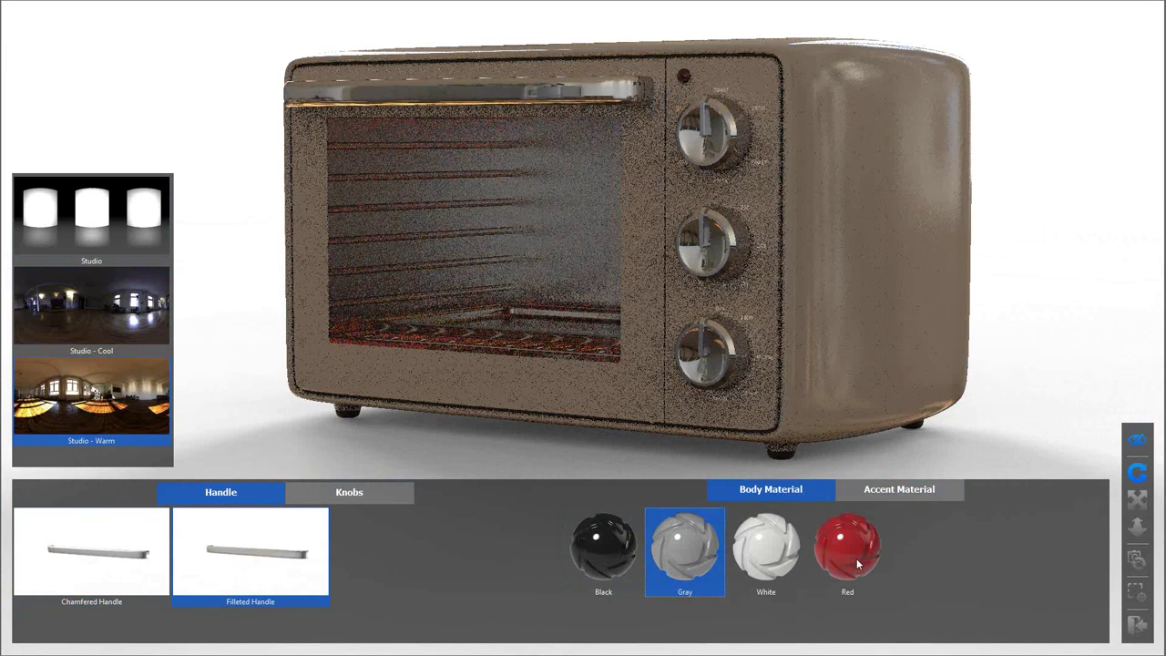
click(856, 565)
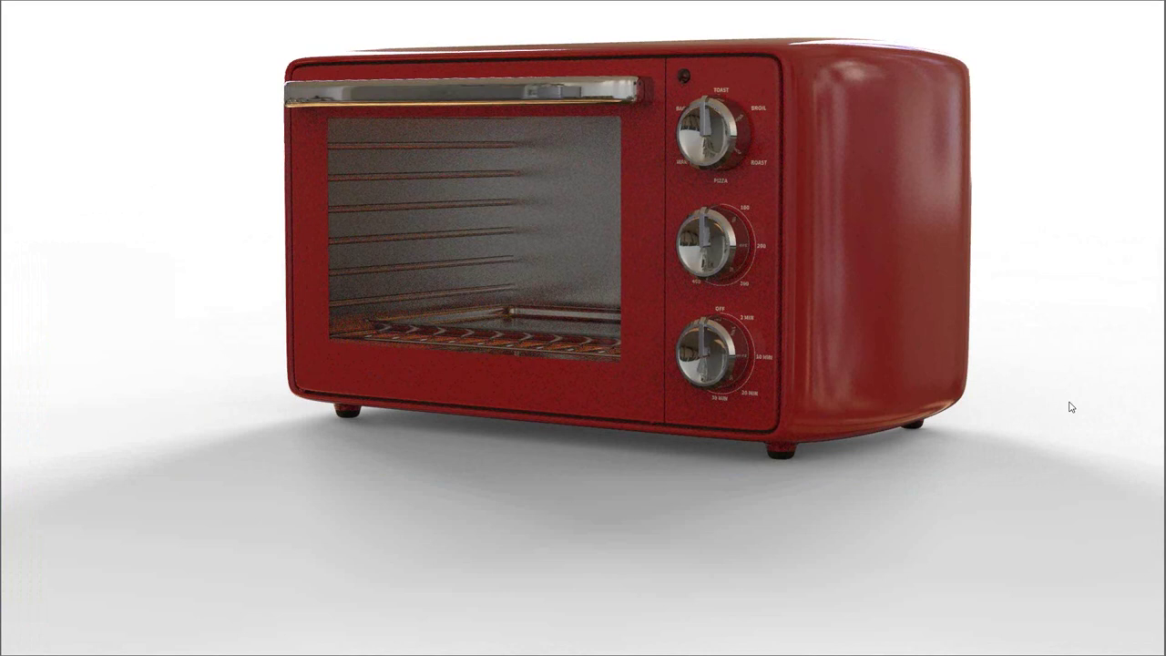
mouse_move(666, 559)
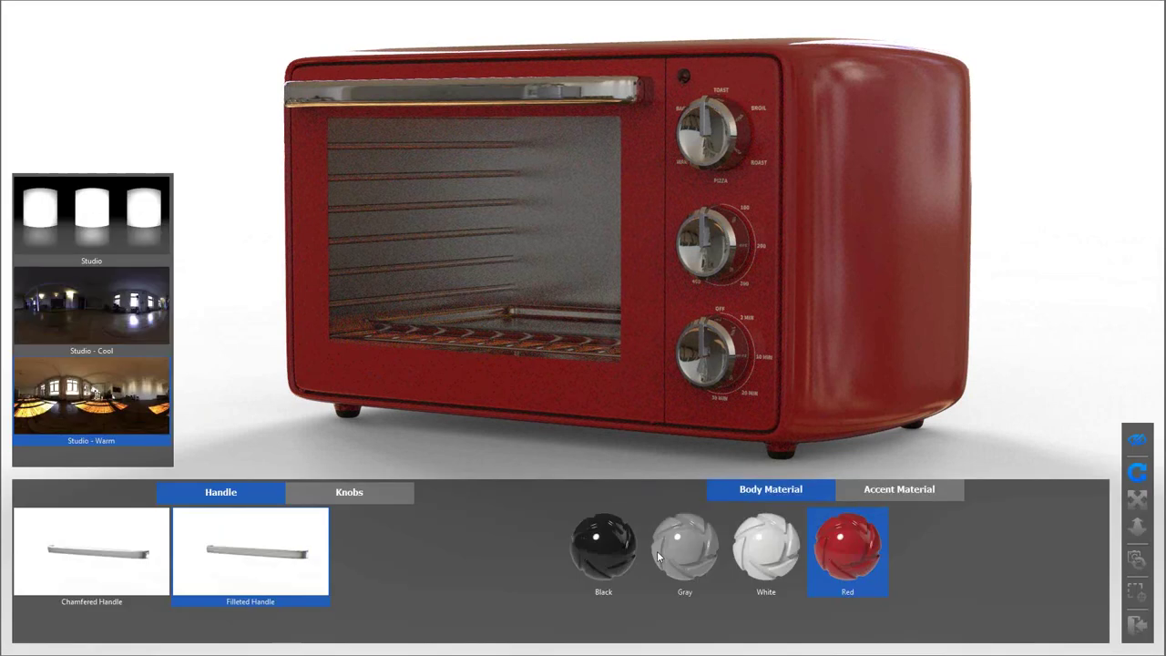
click(594, 574)
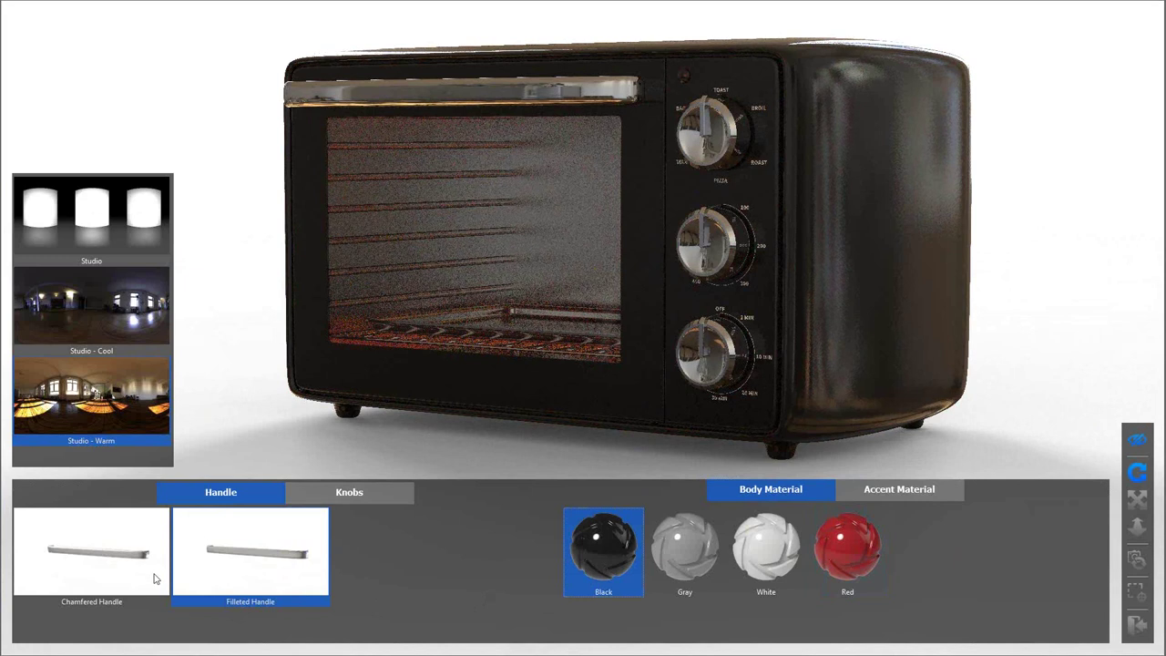
Fit filleted knobs with a Chrome accent material
click(335, 497)
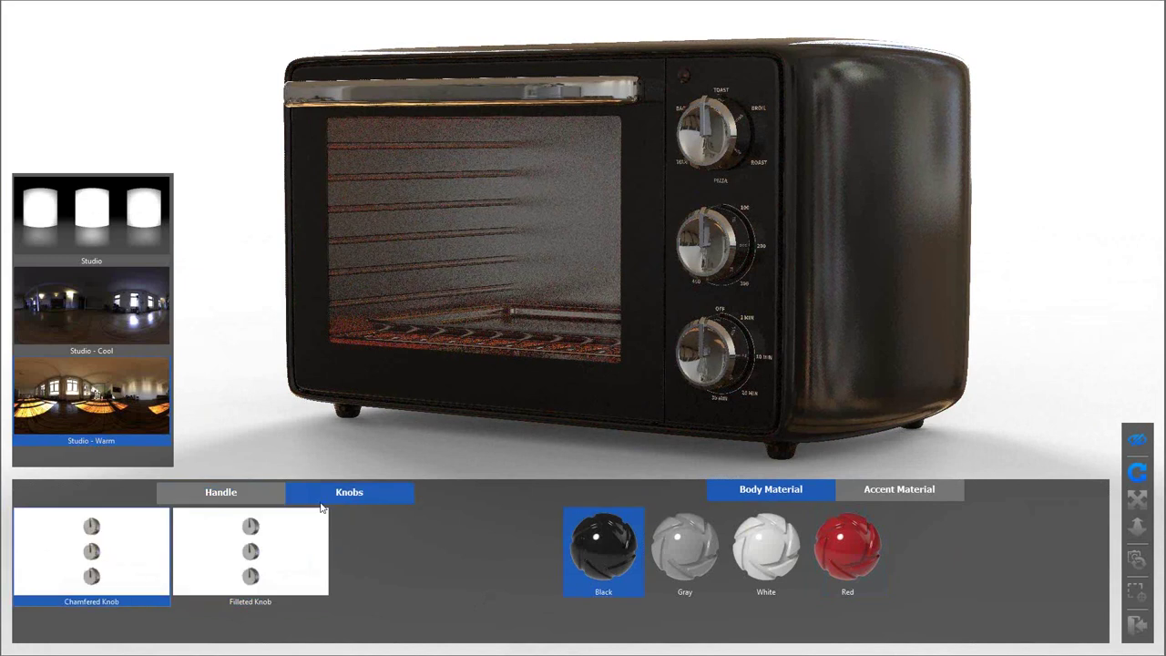
click(207, 553)
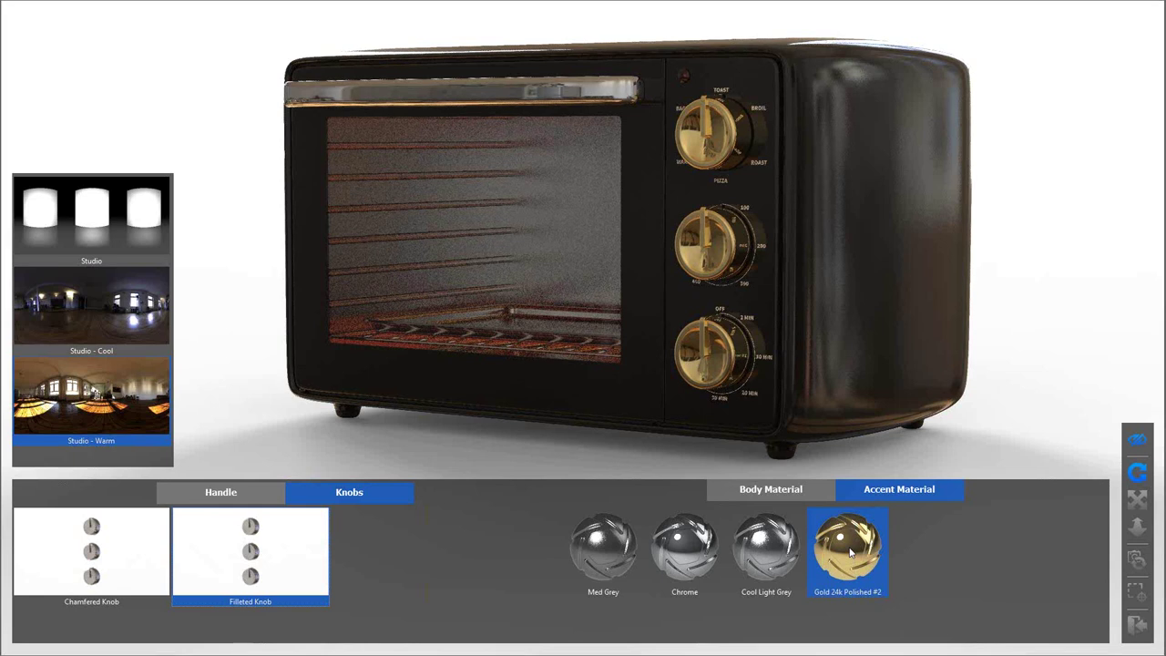
click(687, 560)
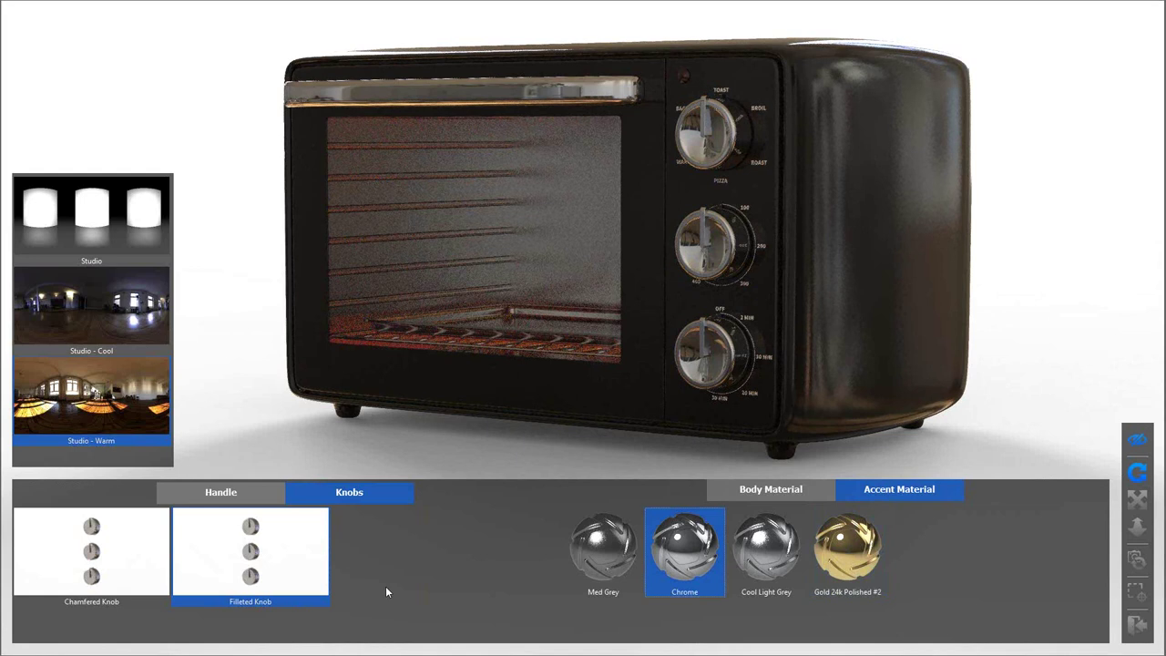
click(247, 499)
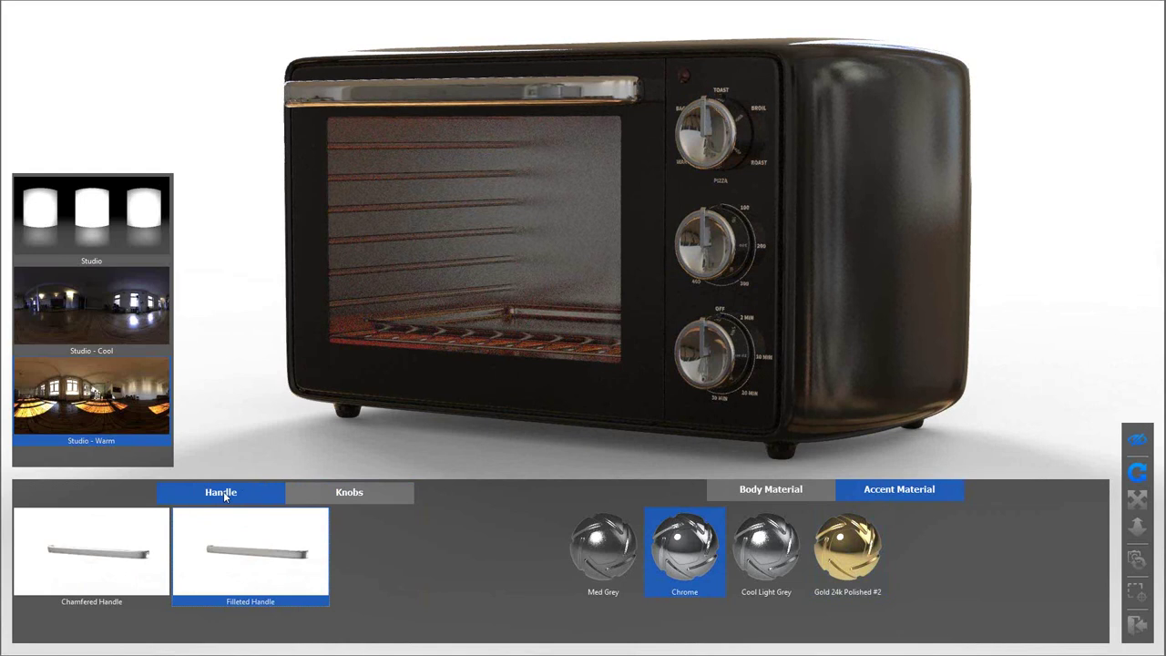
Swap in the chamfered handle and chamfered knobs, keeping the chrome accents
click(330, 496)
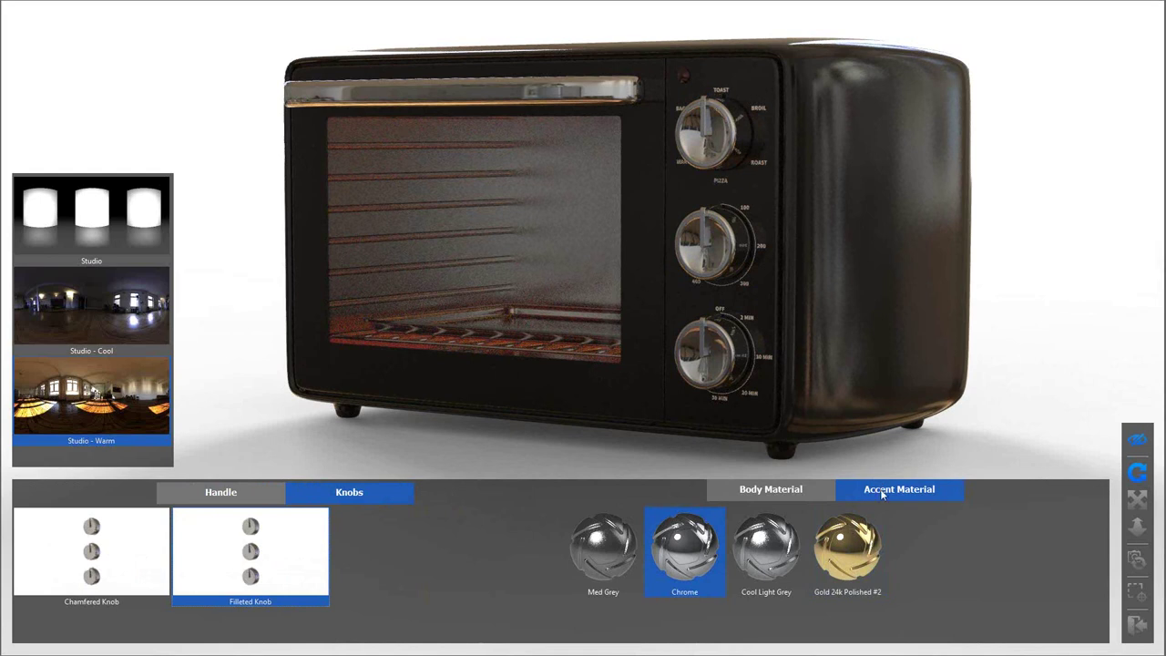
click(237, 492)
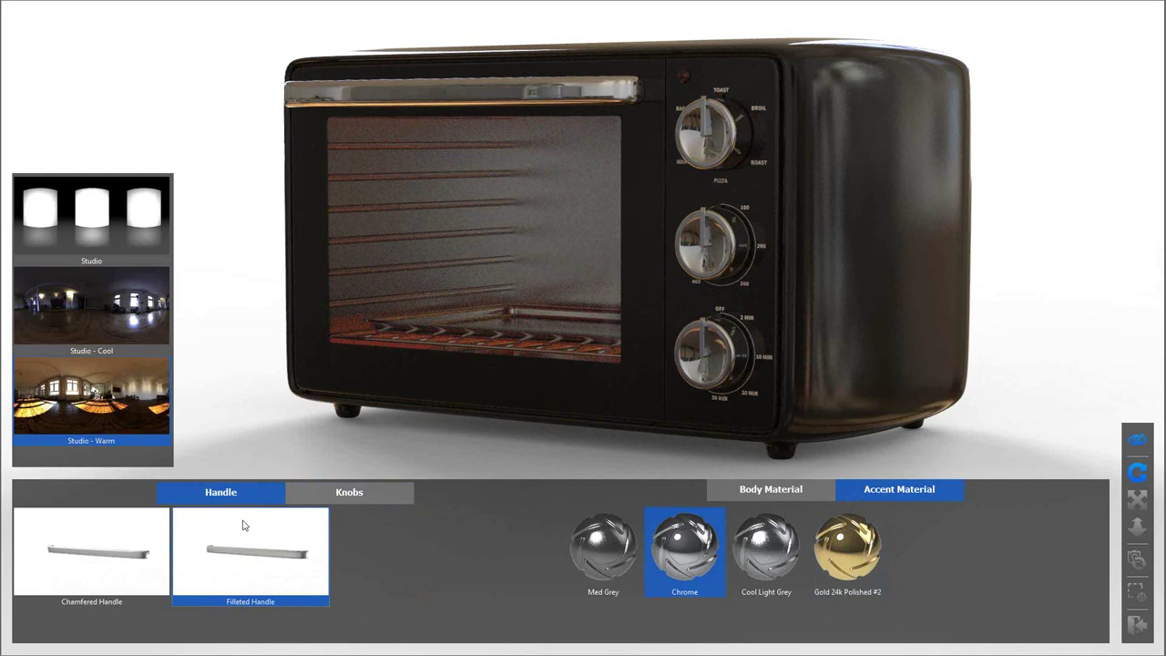
click(114, 560)
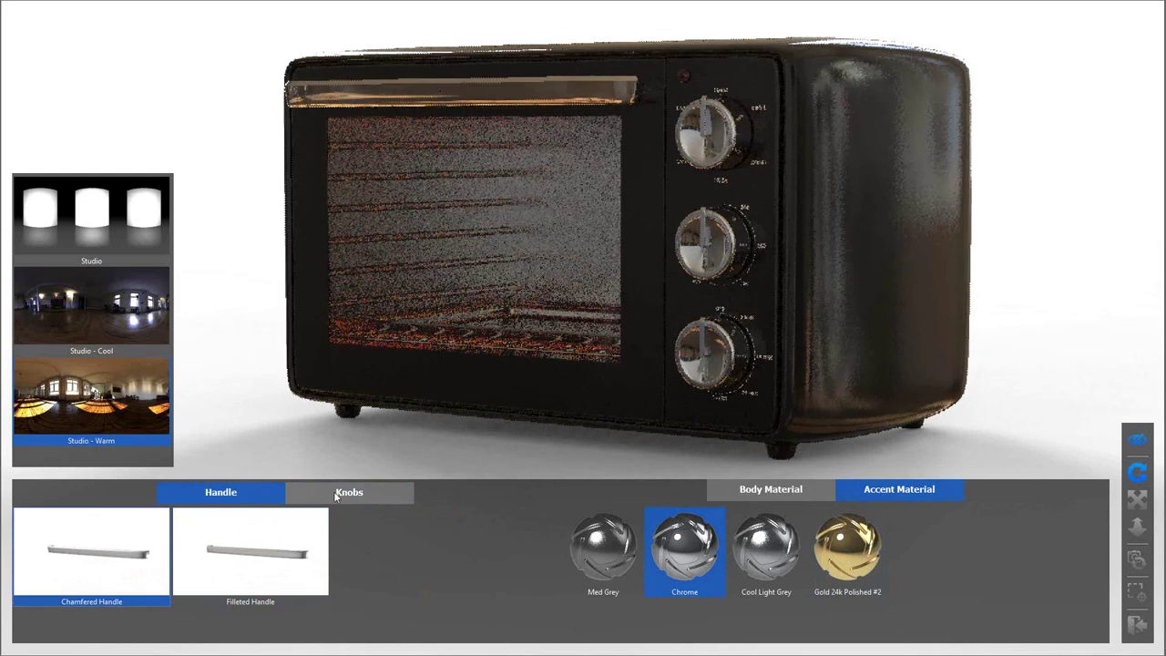
click(336, 493)
click(136, 565)
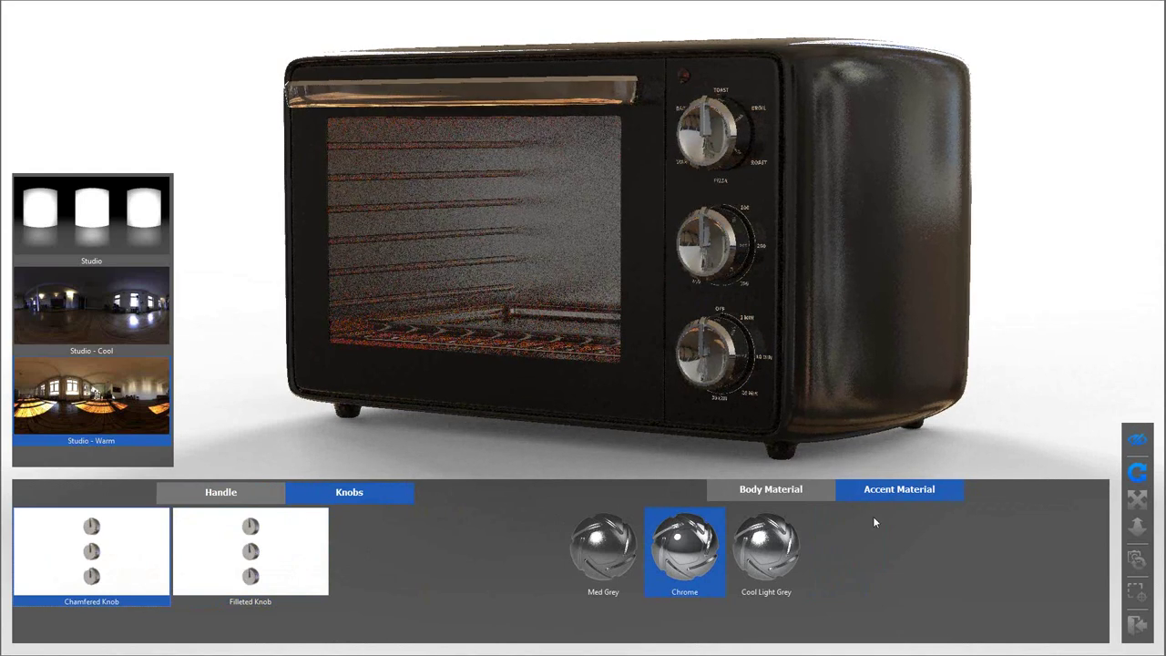
click(244, 494)
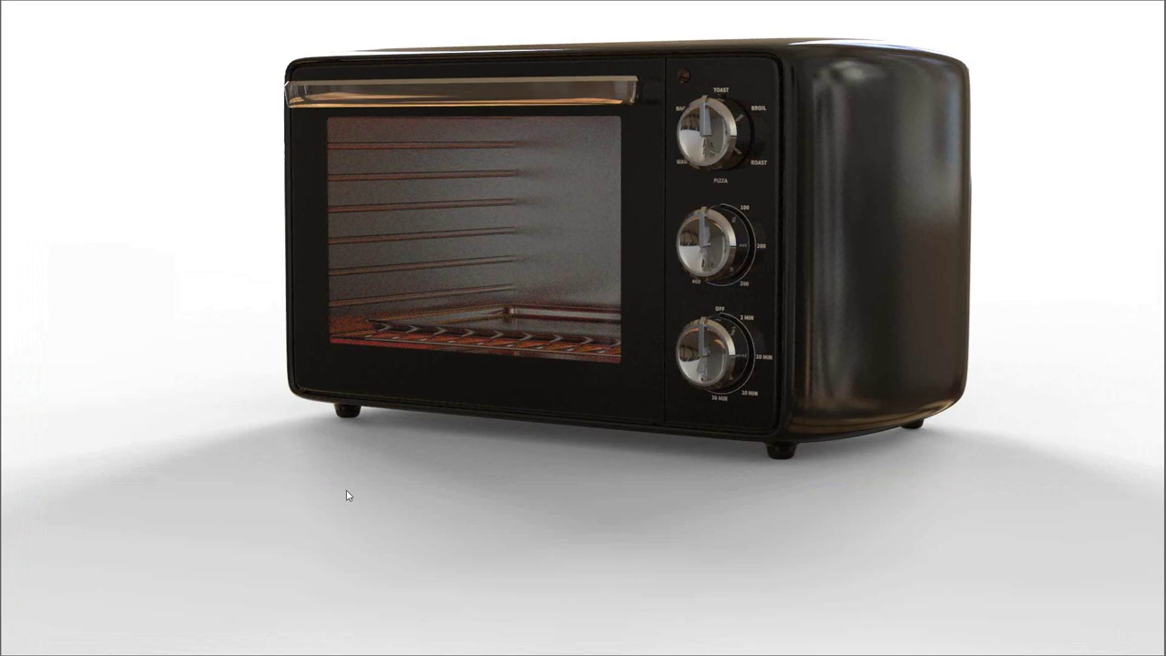
Give the filleted knobs a Cool Light Grey accent and make the oven body white
mouse_move(346, 498)
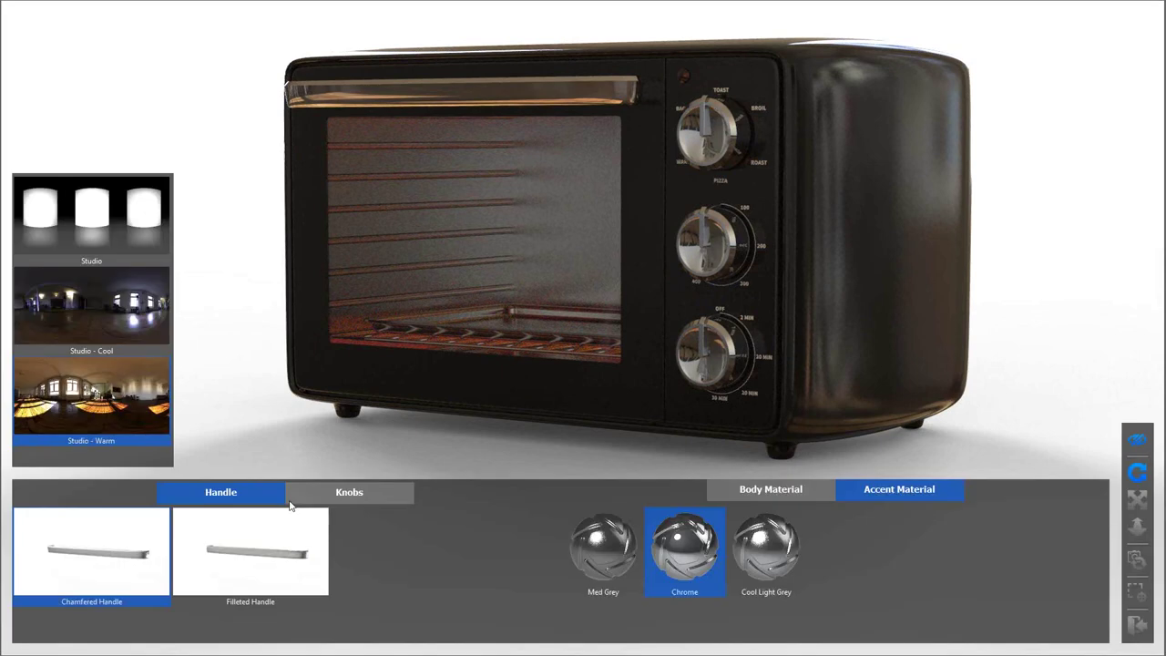
click(779, 560)
click(363, 493)
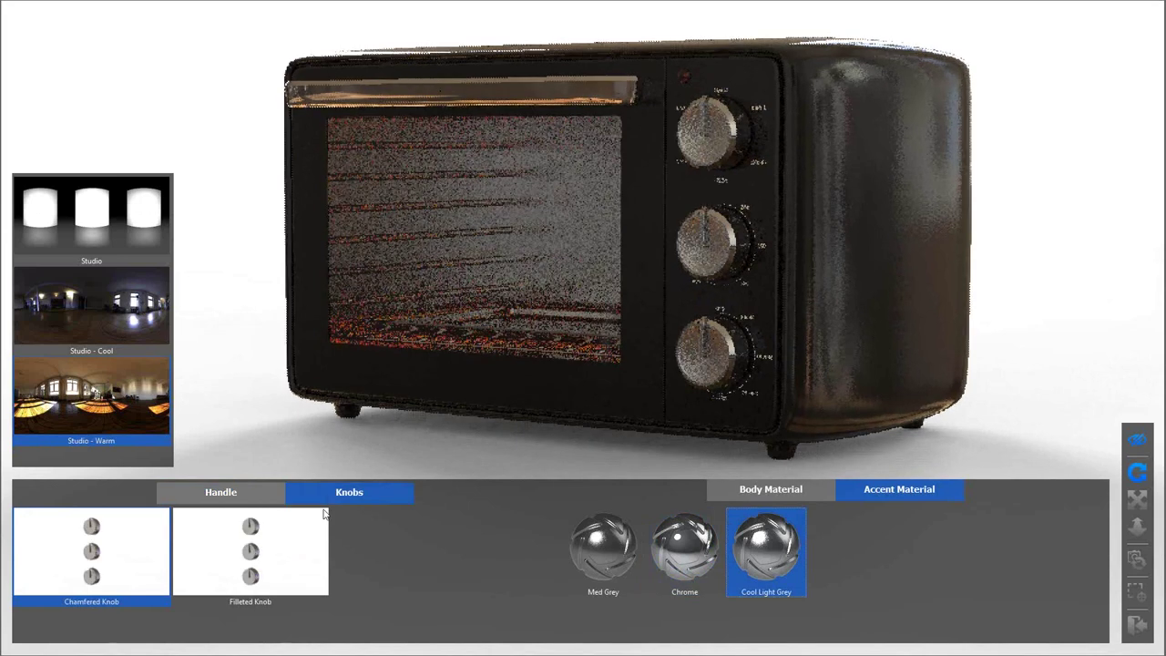
click(262, 557)
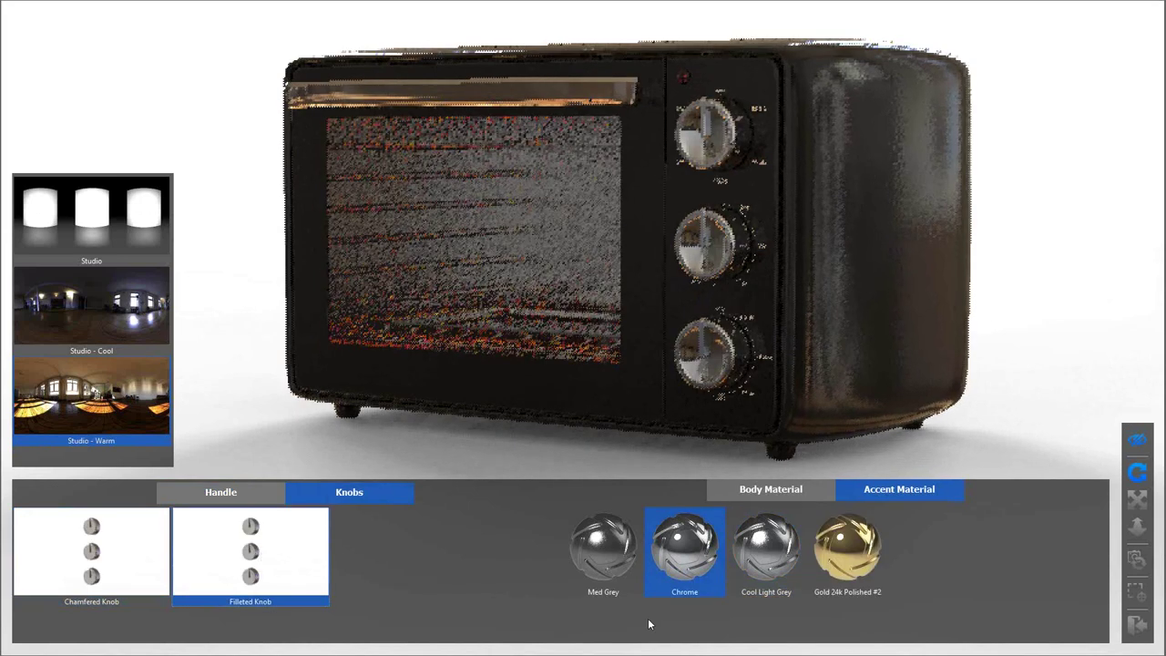
click(765, 563)
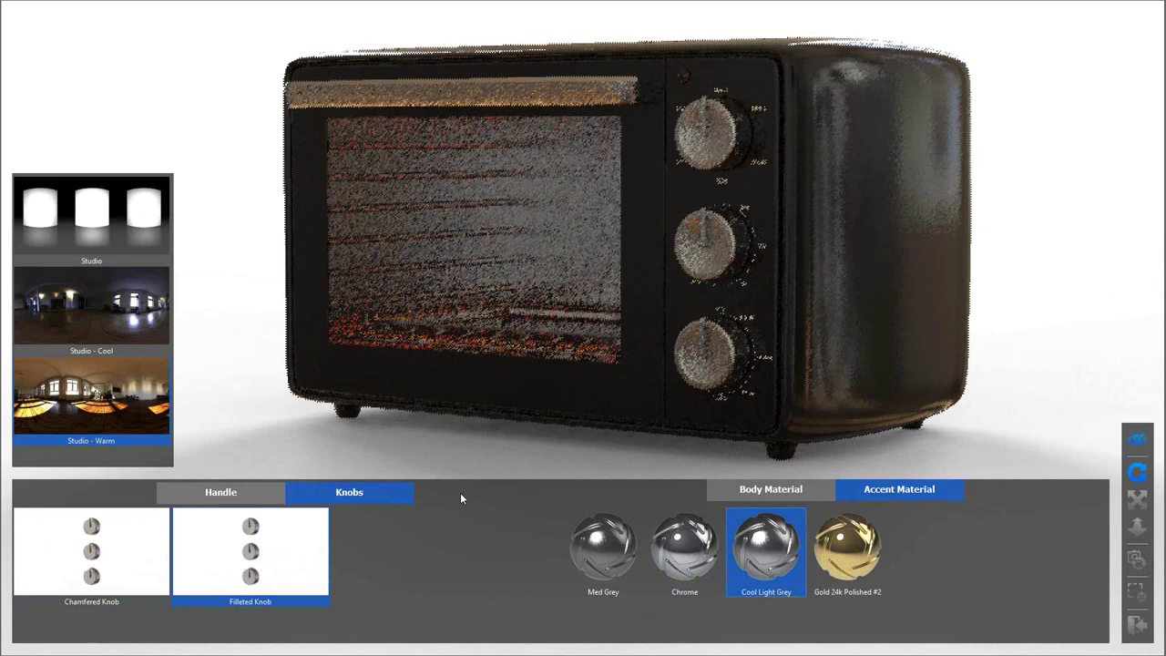
click(813, 490)
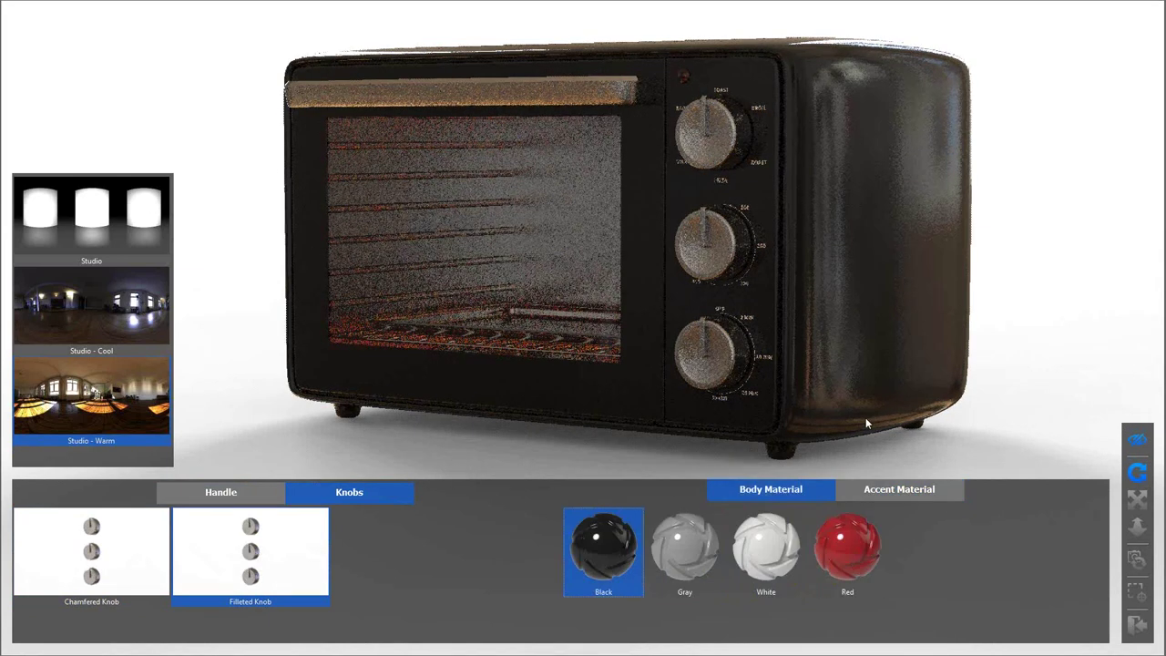
click(763, 565)
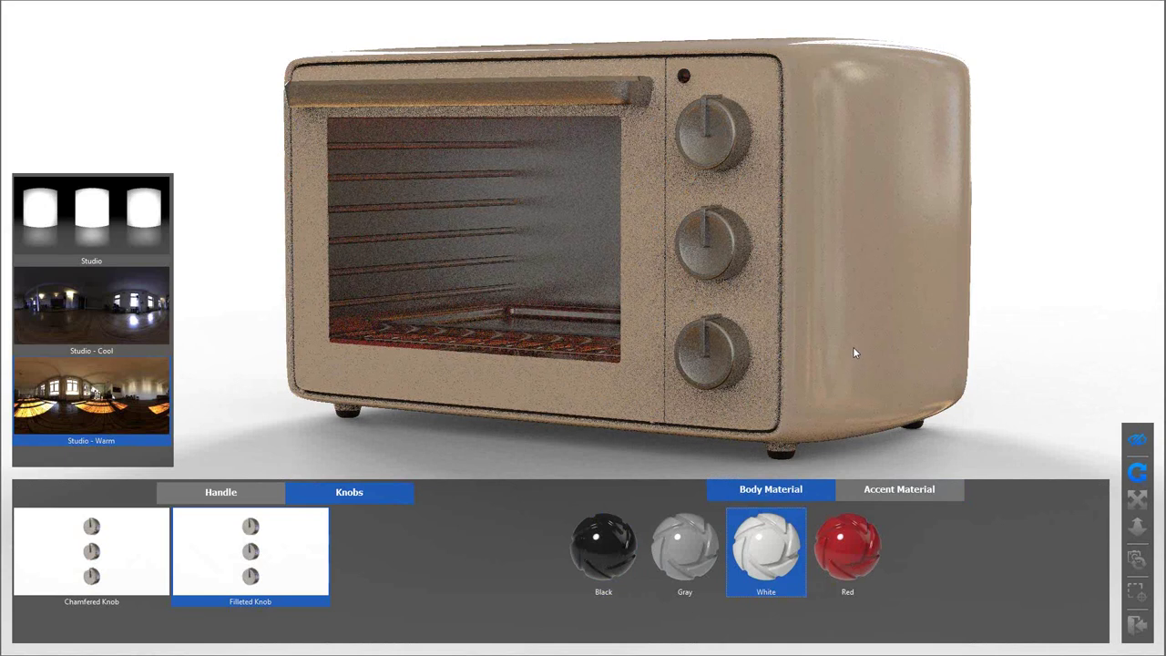
Leave the presentation, load the toaster body's Body #2 material, then return to full-screen presentation
key(Escape)
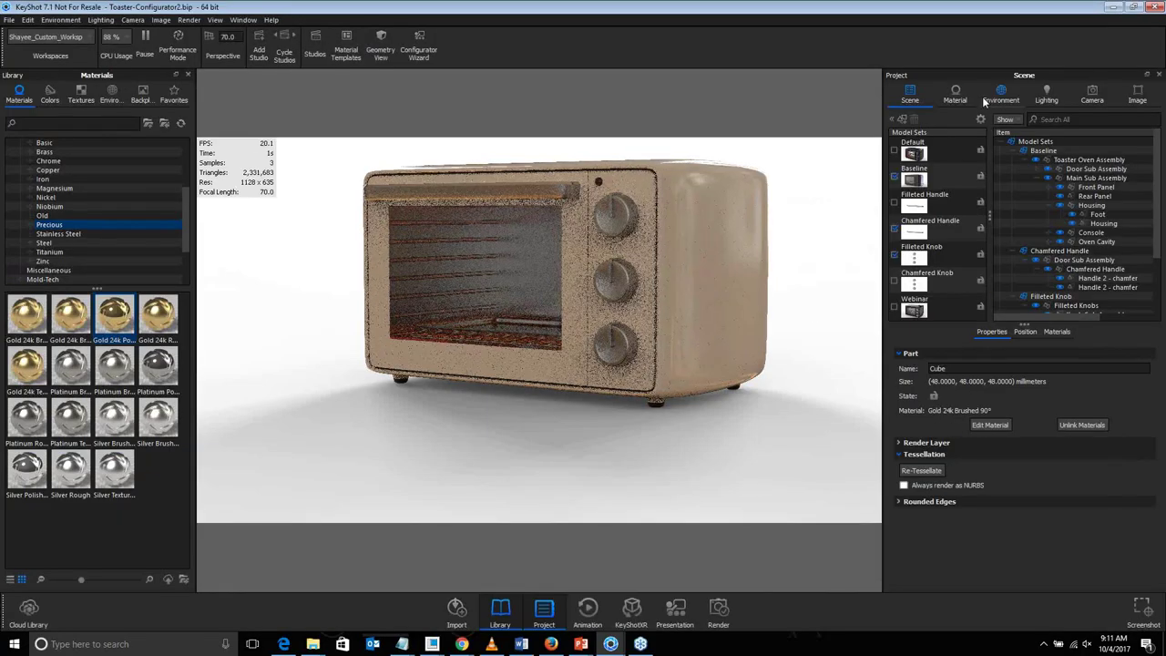
double_click(723, 232)
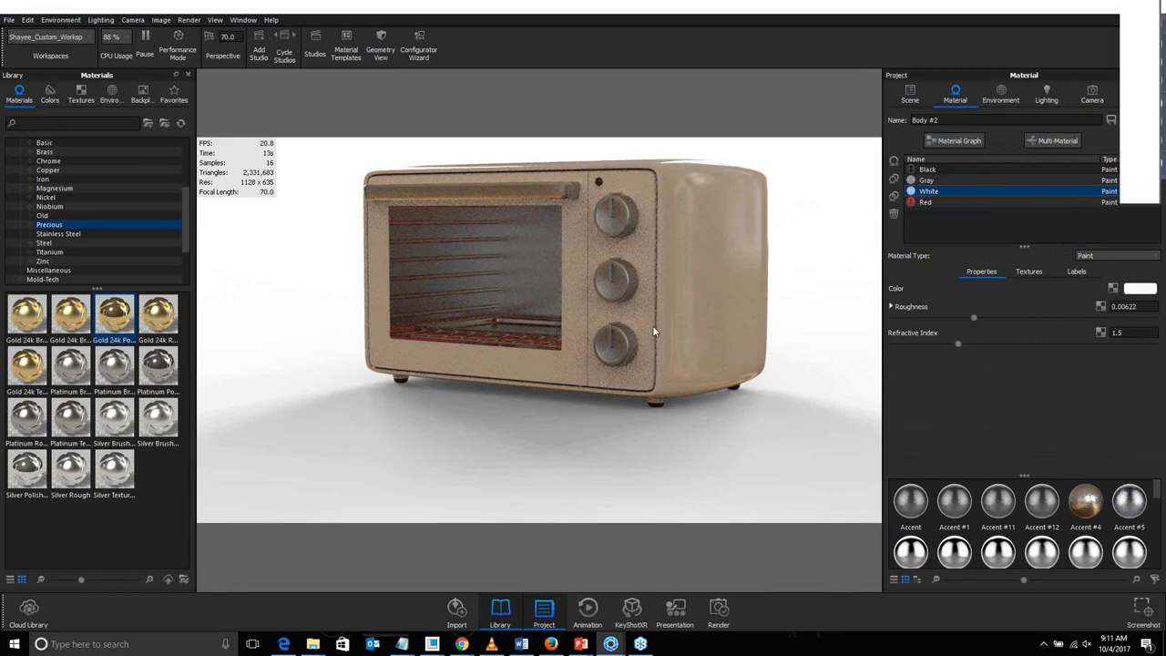
key(shift+f)
Cycle the lighting through Studio - Cool, Studio and Studio - Warm, ending on plain Studio
click(78, 305)
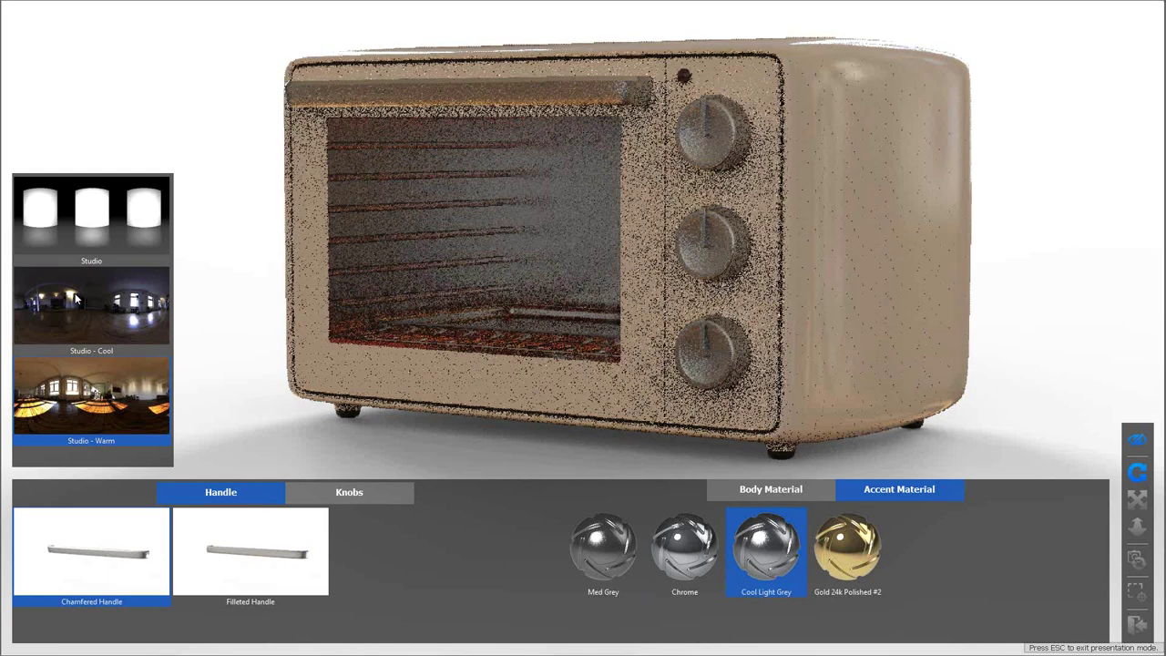
click(156, 246)
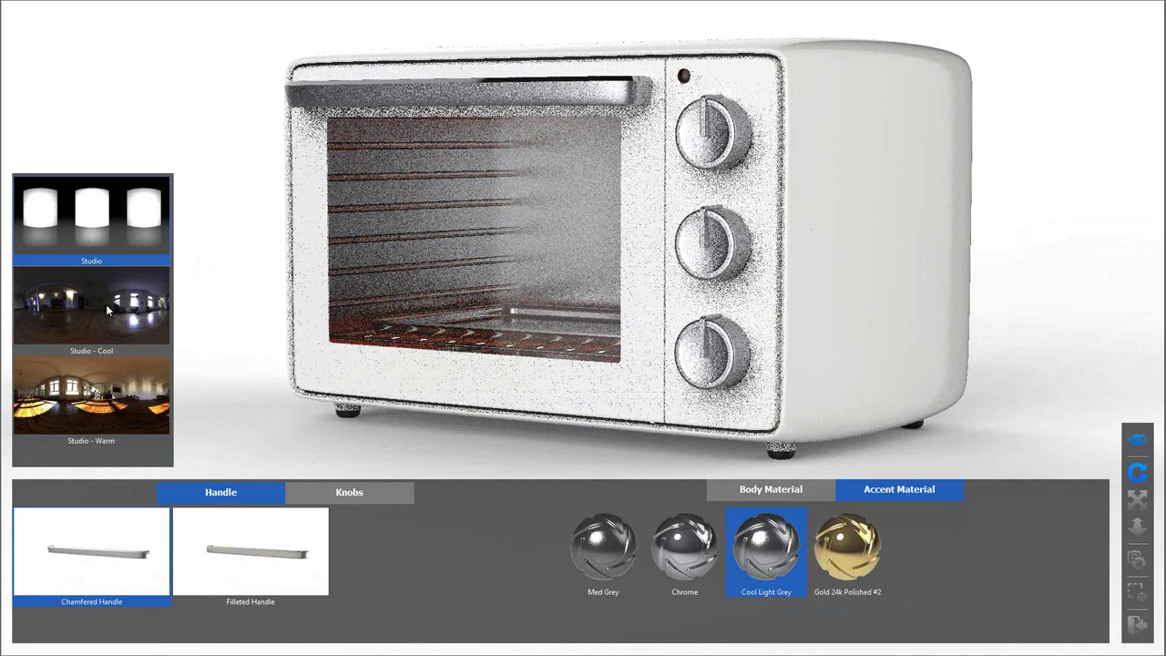
click(125, 404)
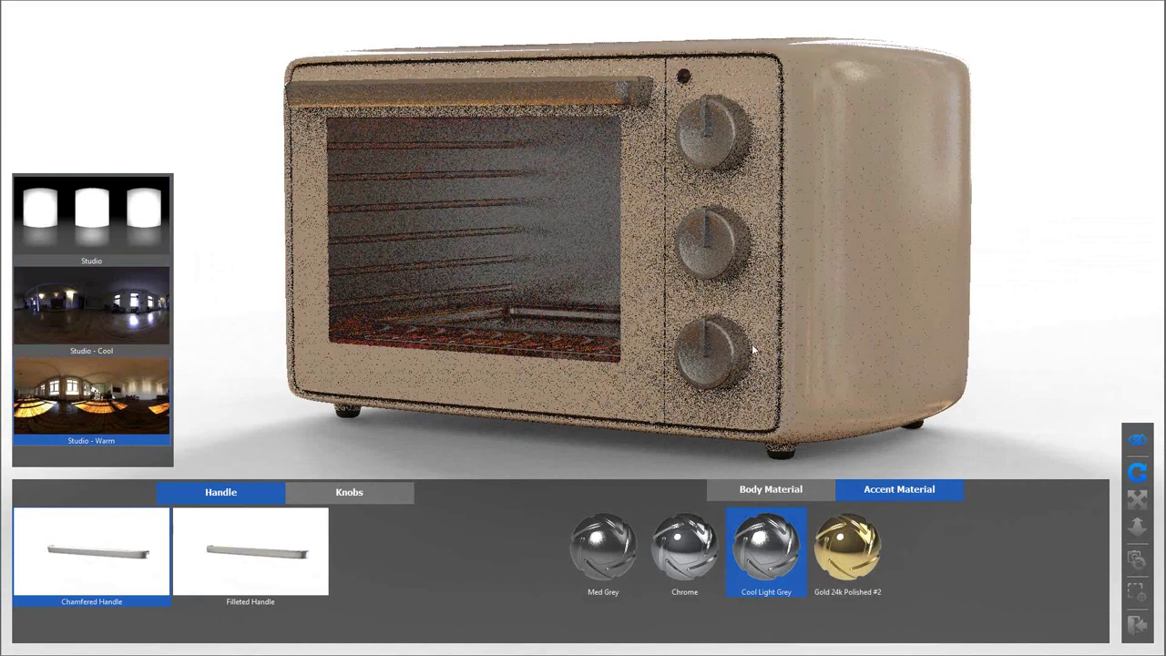
click(62, 304)
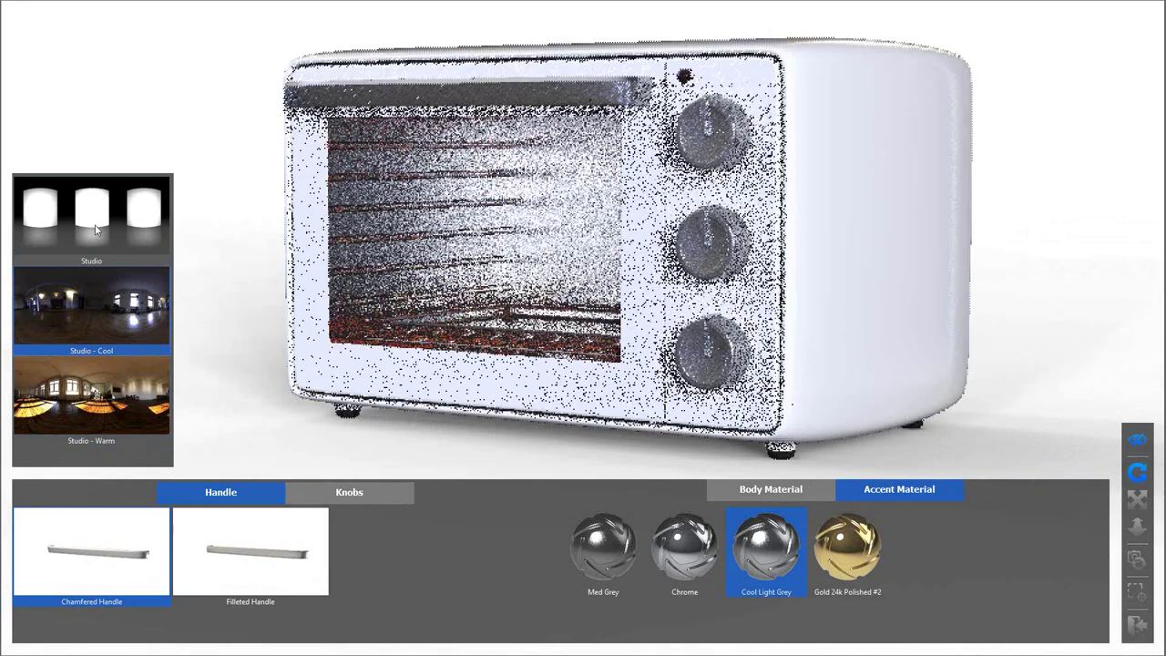
click(97, 229)
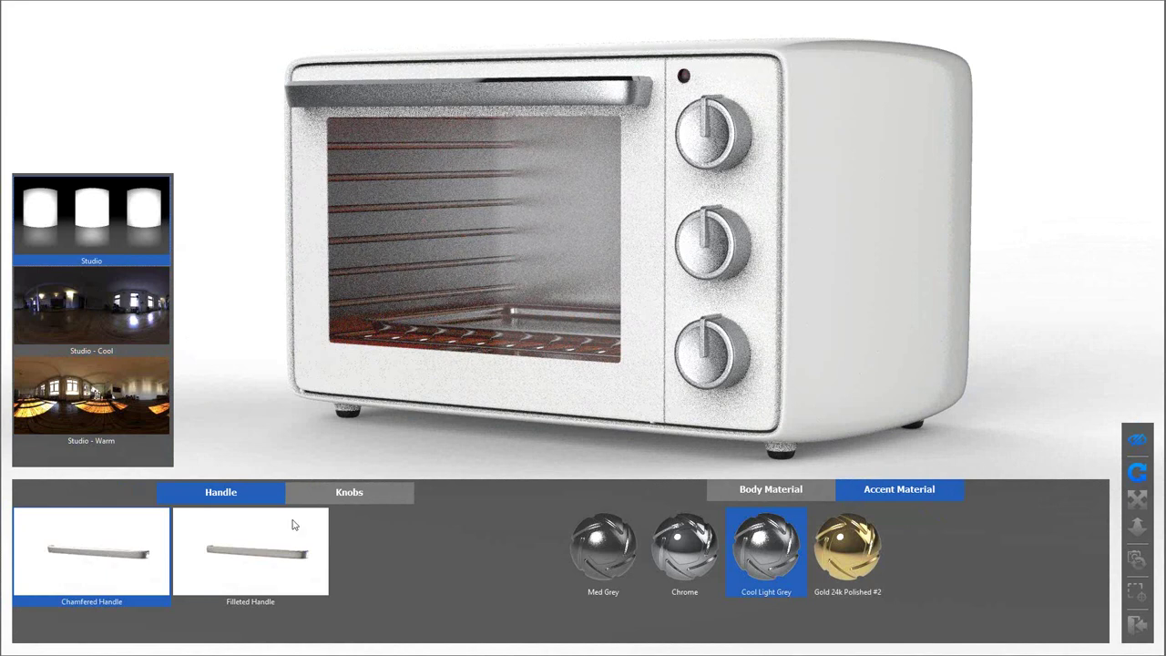
Check the knob styles, then set the body material to Black and back to White
click(319, 492)
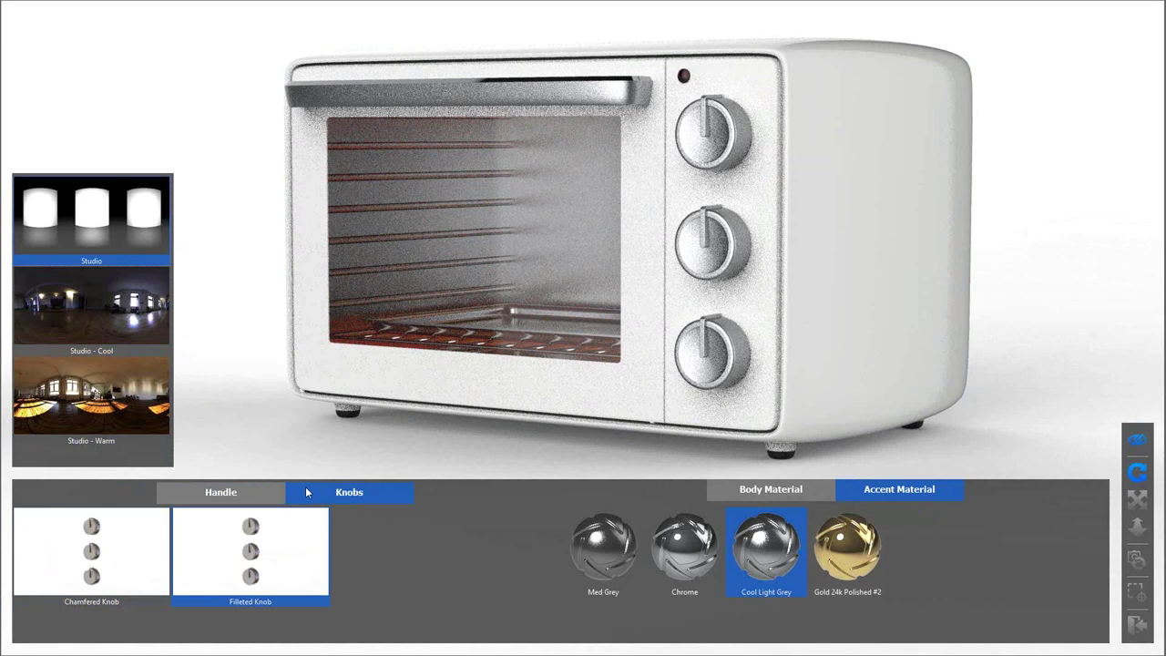
click(788, 492)
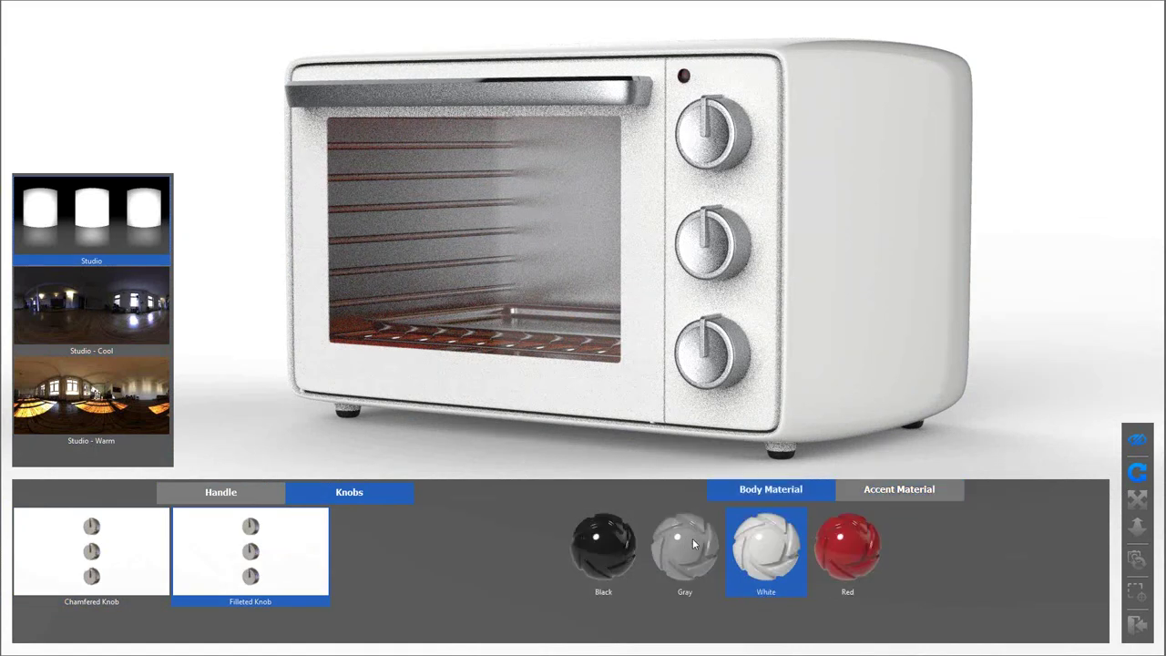
click(578, 594)
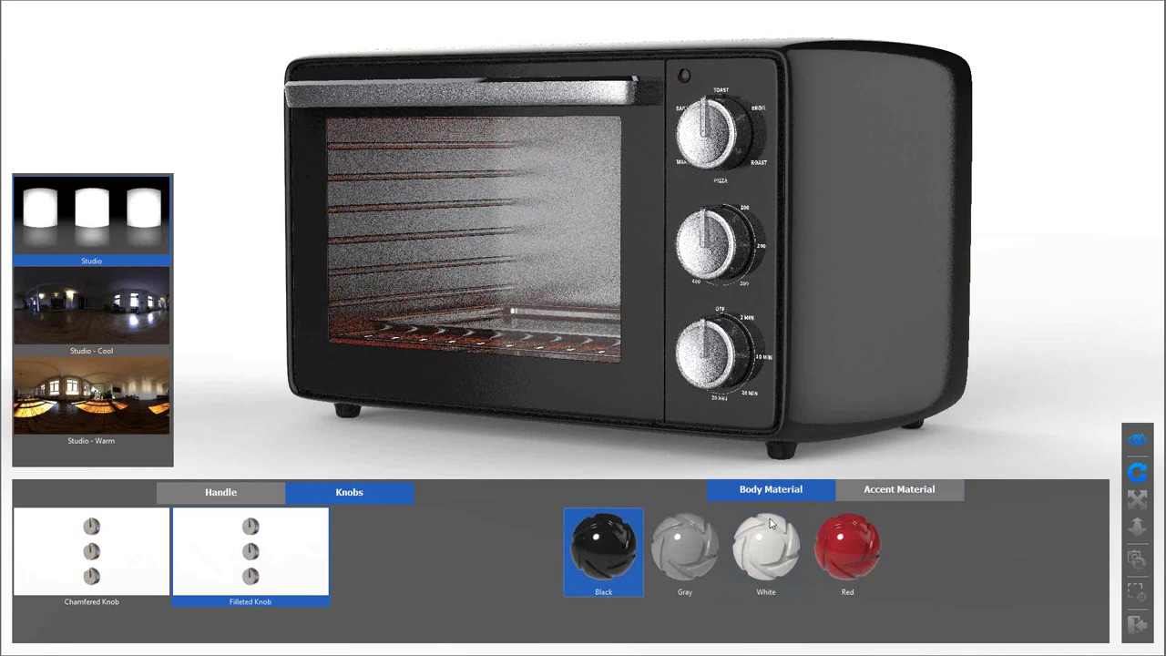
click(769, 574)
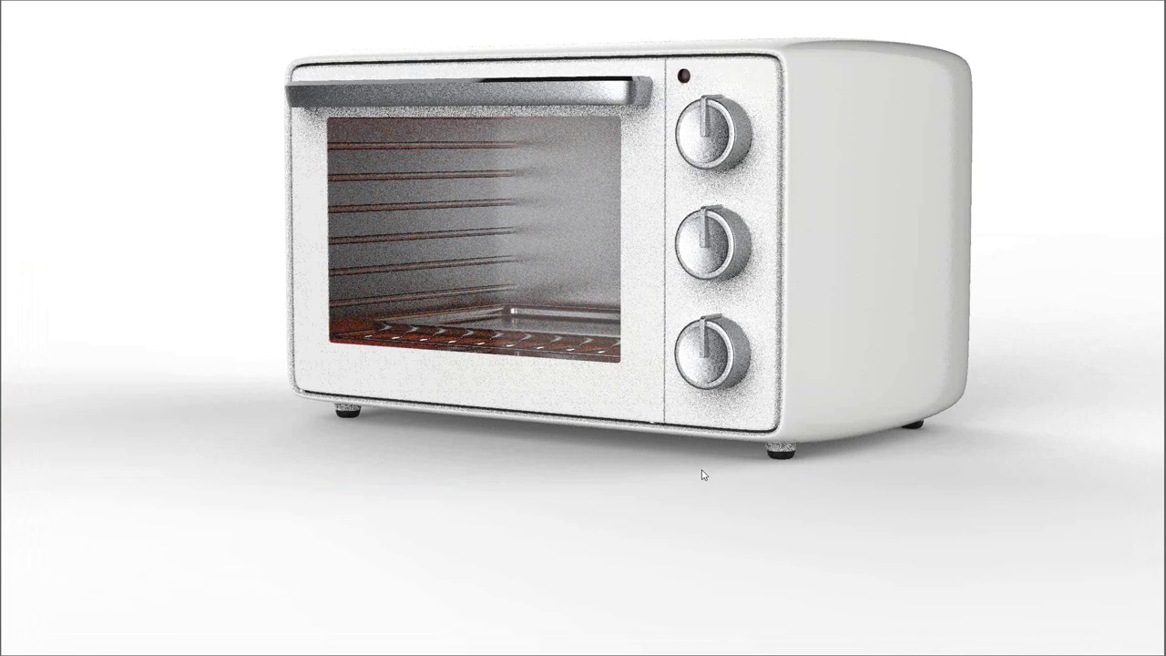
Back in the workspace, open Body #2's material graph, select the White paint and lower the Color Invert node
key(Escape)
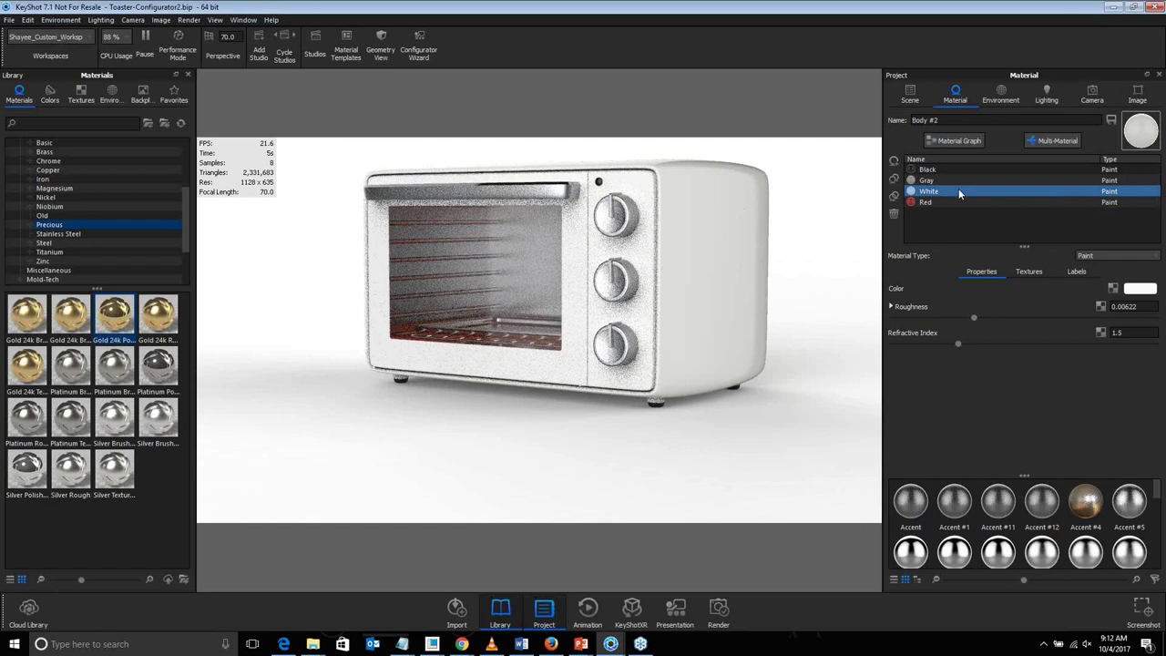
click(973, 141)
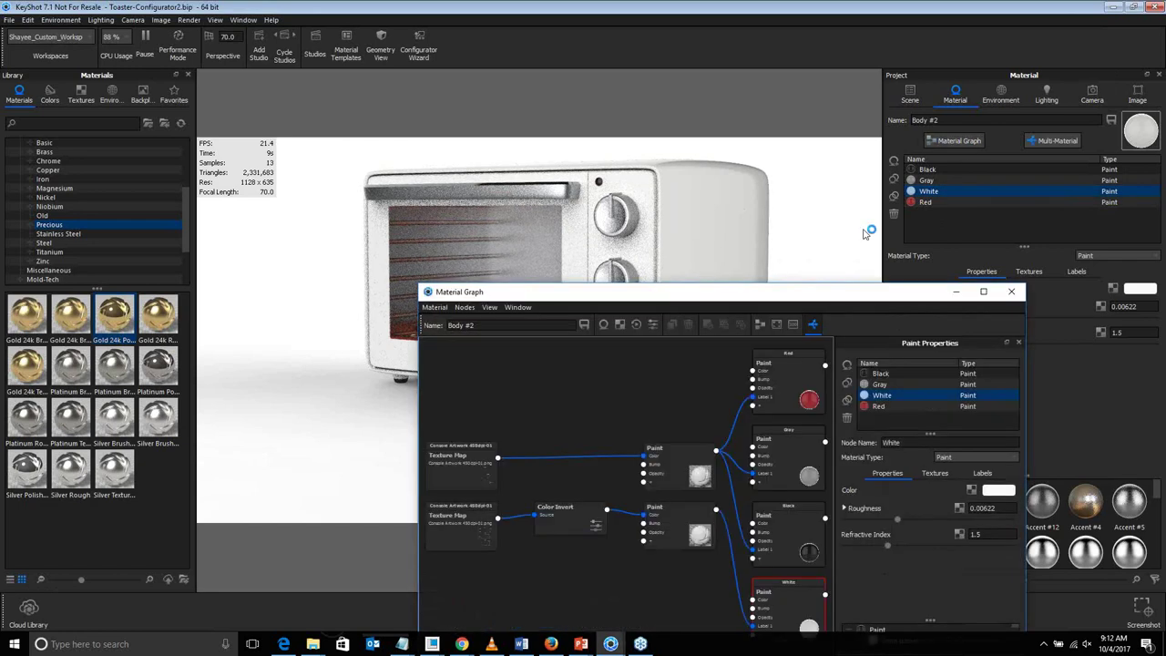
drag(742, 298, 703, 124)
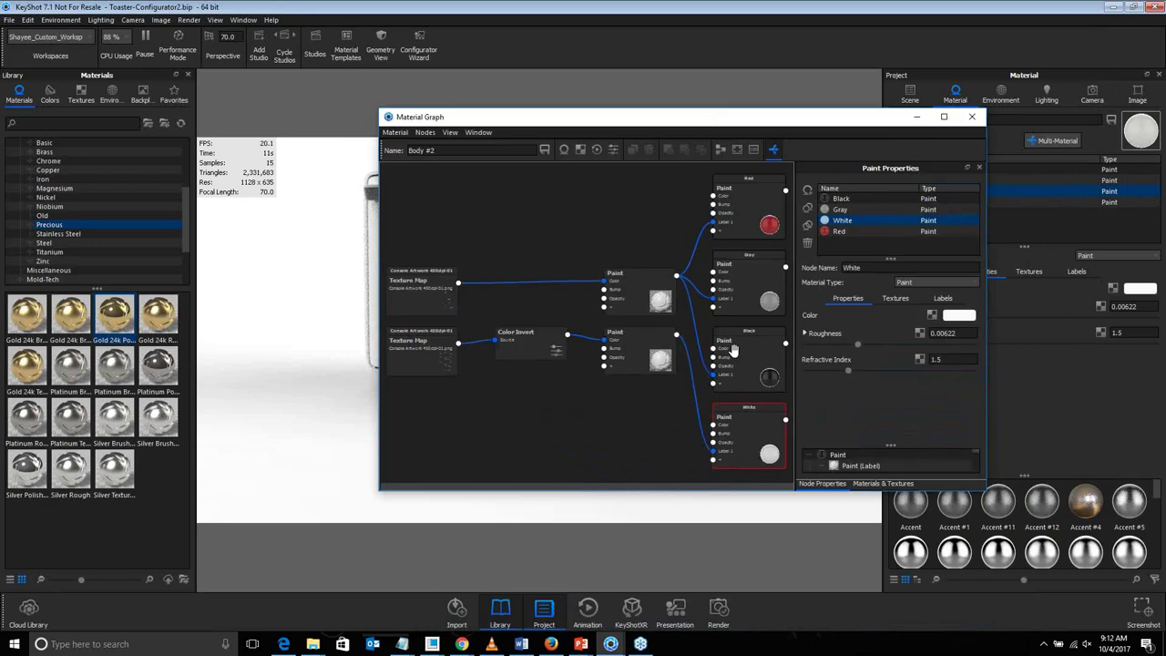
click(743, 447)
drag(529, 349, 532, 372)
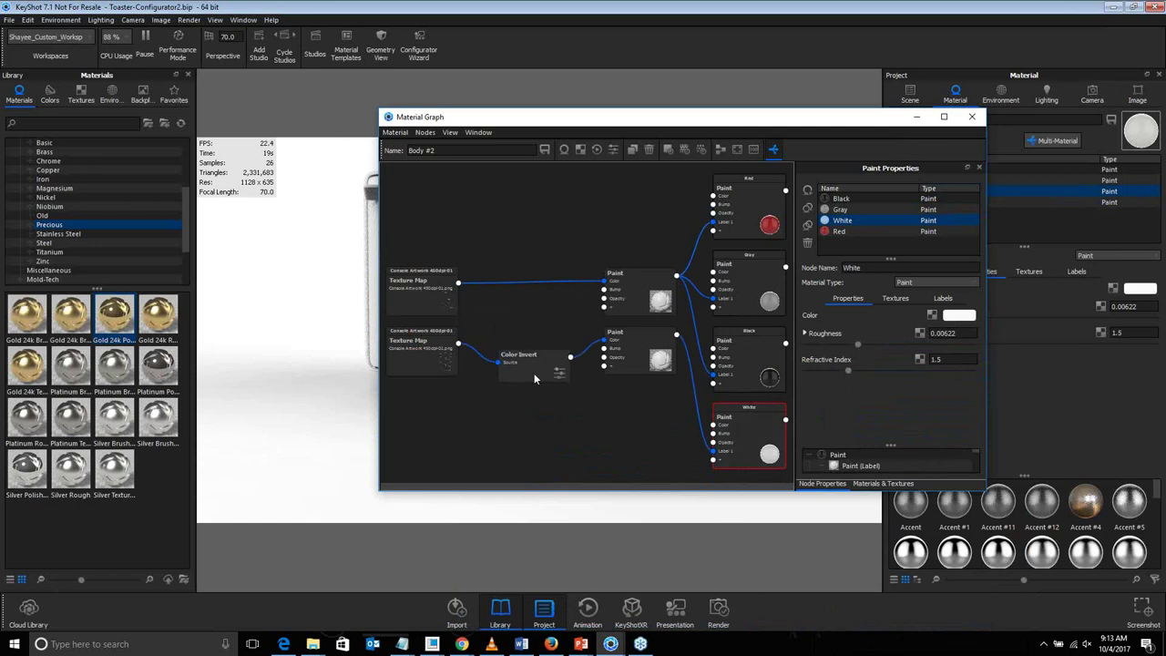
Rewire the Texture Map and Color Invert links into the Paint node, then close the graph
drag(602, 124, 815, 94)
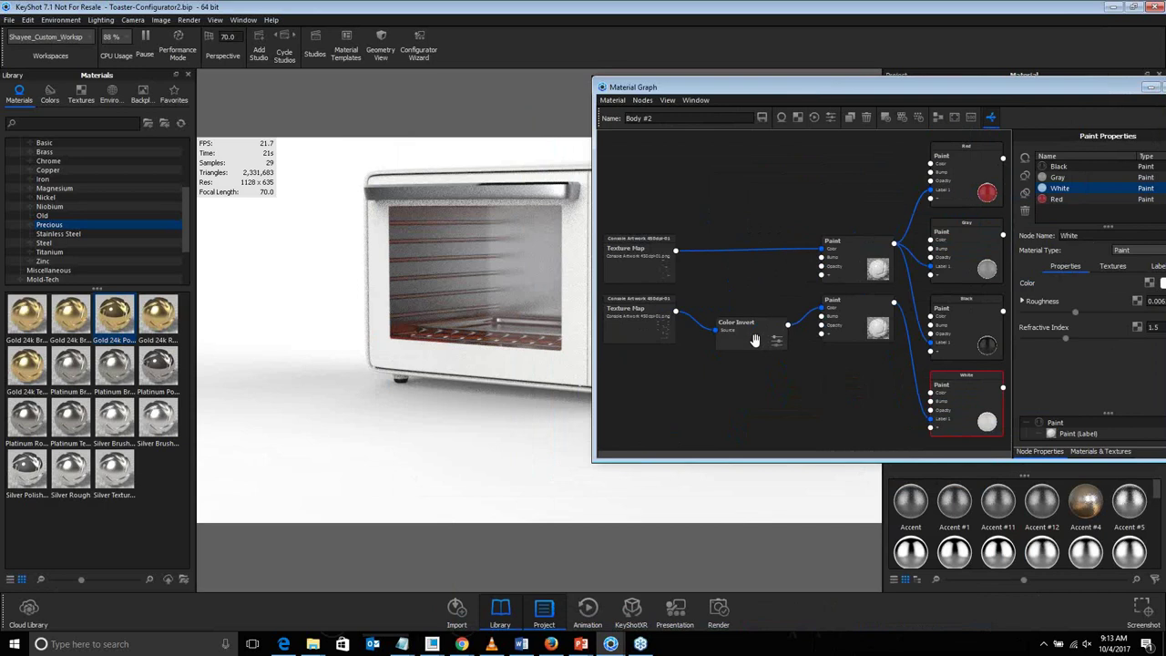
drag(746, 343, 747, 364)
right_click(748, 363)
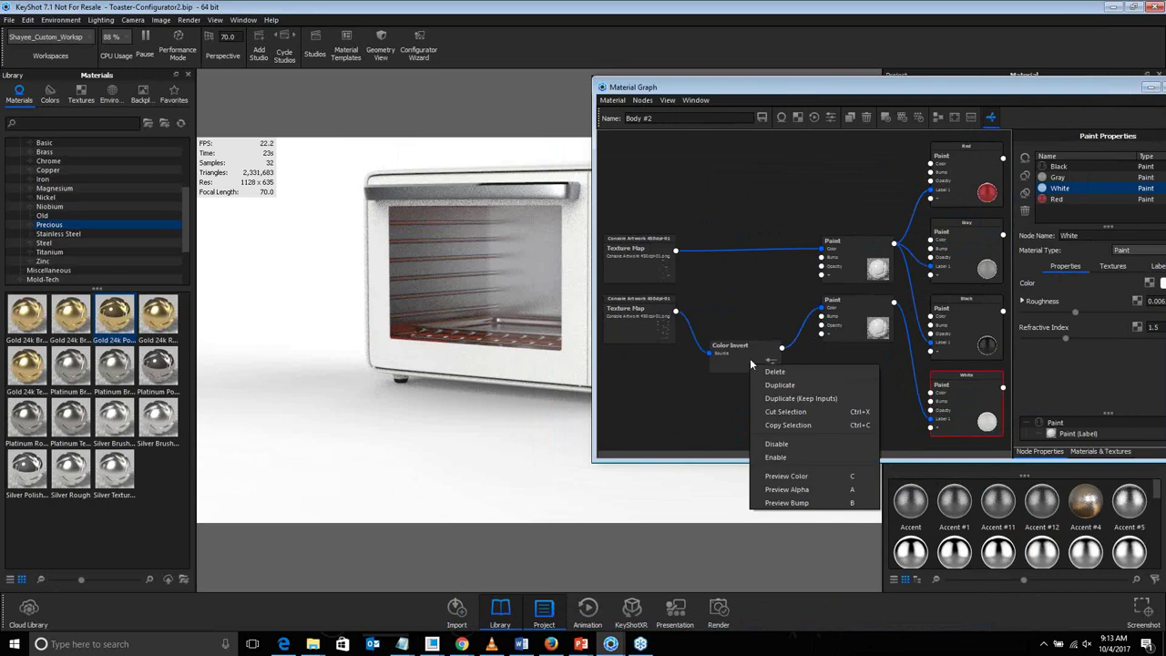
click(707, 330)
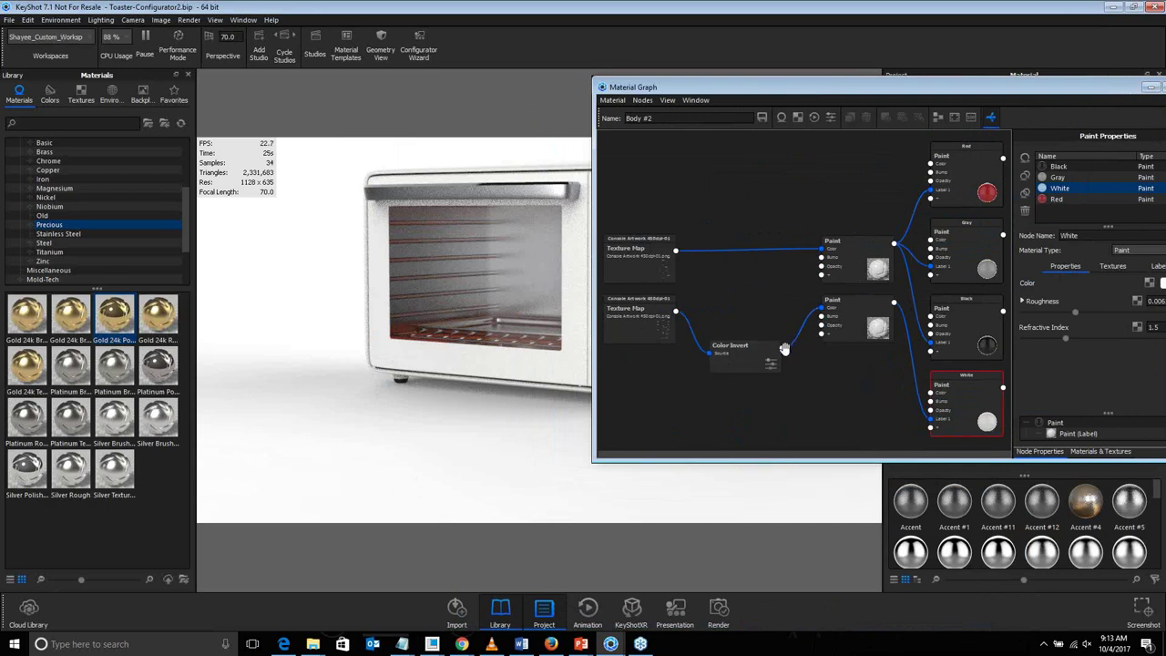
drag(675, 313, 822, 312)
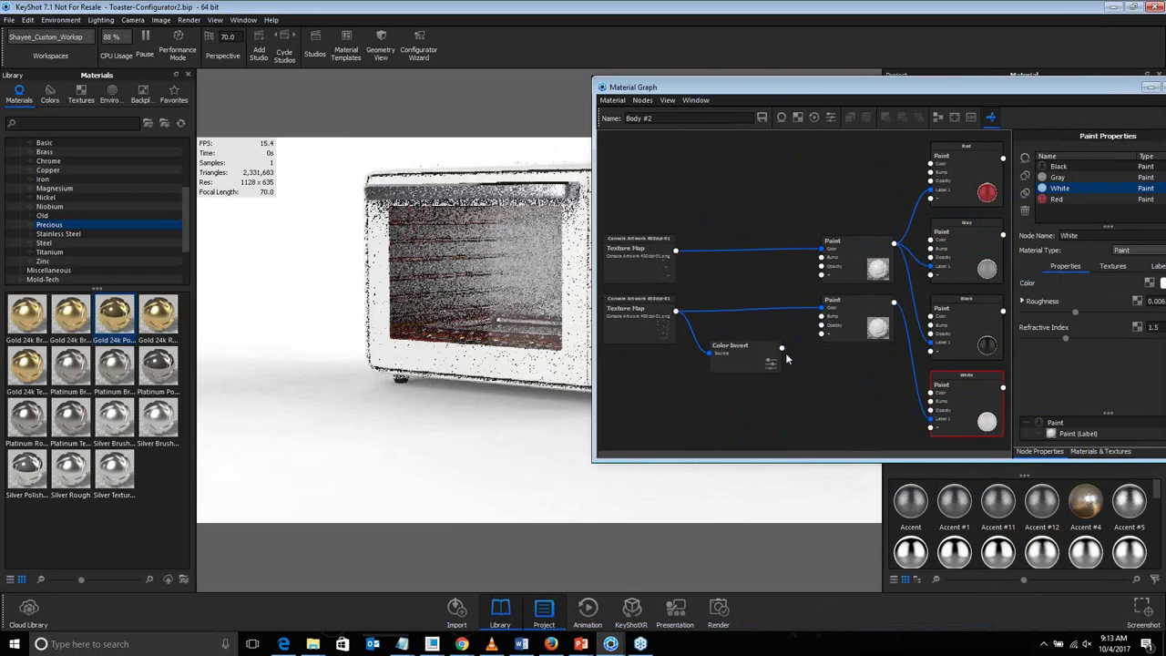
drag(786, 90, 871, 88)
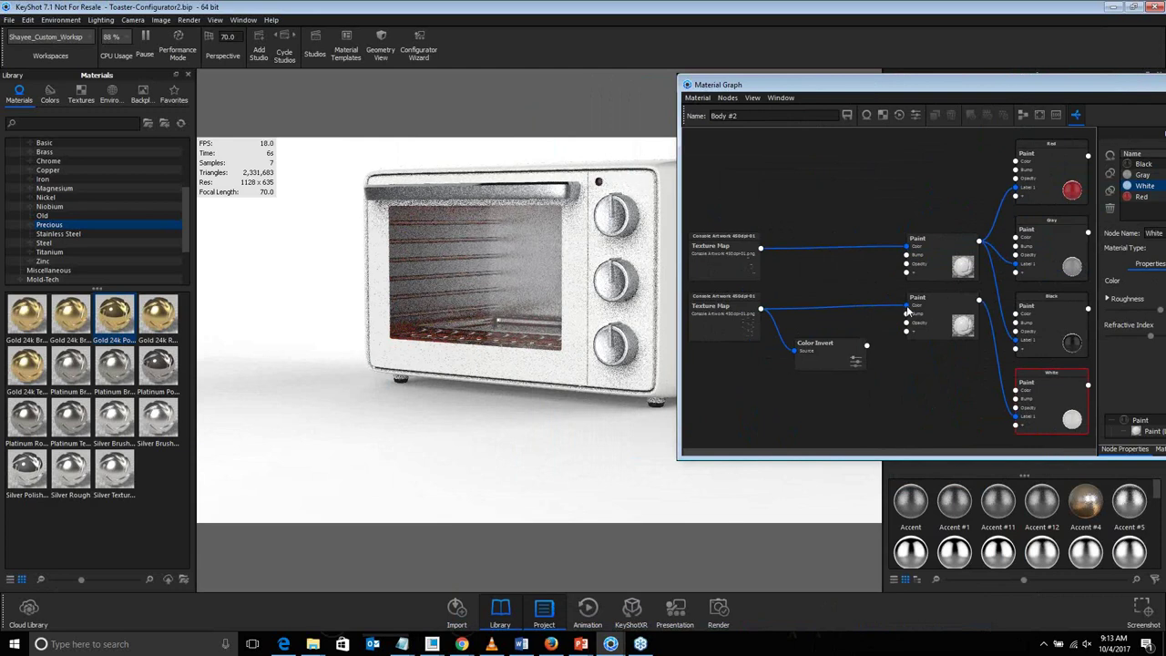
mouse_move(908, 312)
mouse_down()
mouse_move(859, 358)
mouse_move(883, 357)
mouse_move(905, 310)
mouse_up()
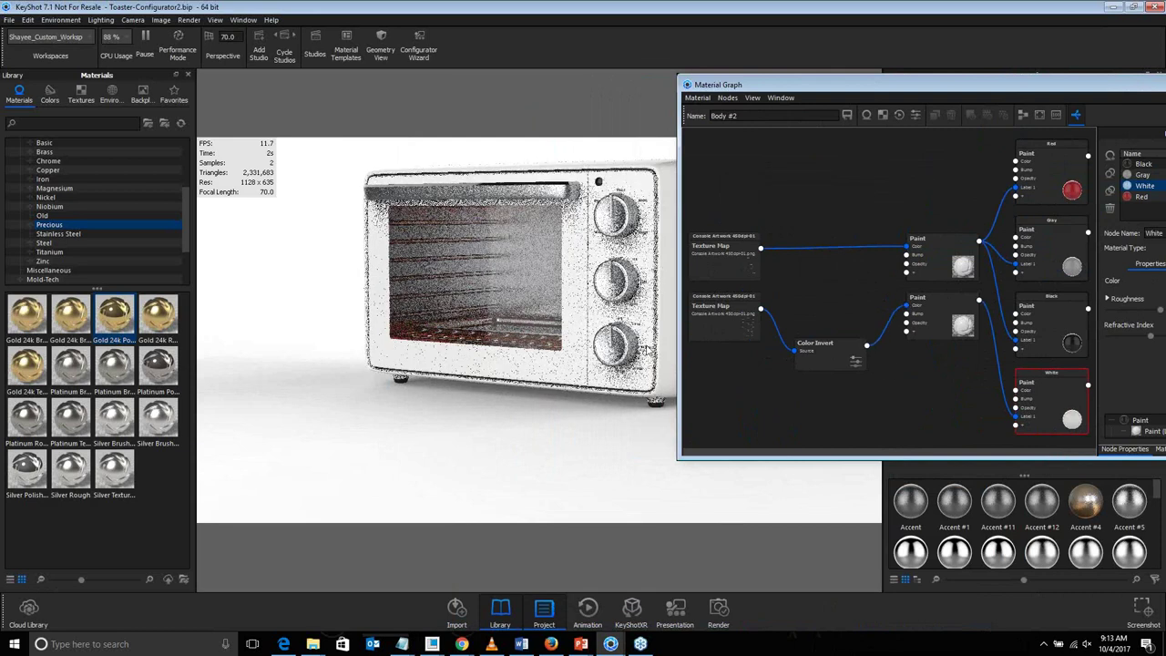
drag(752, 467, 765, 468)
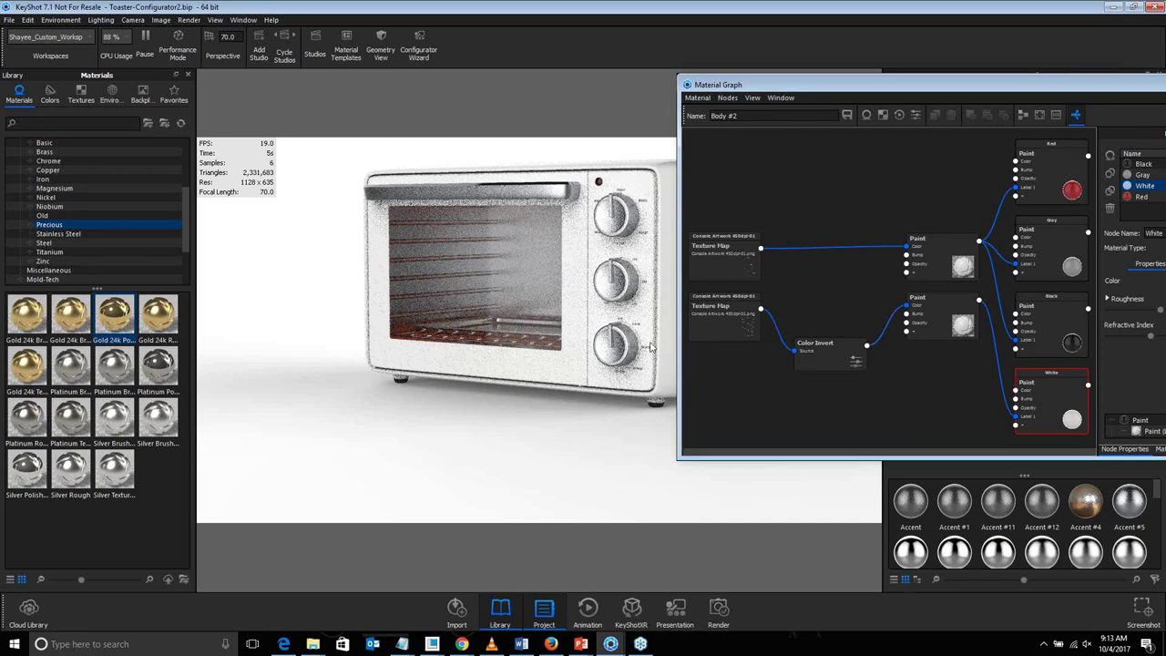
drag(1003, 91, 545, 94)
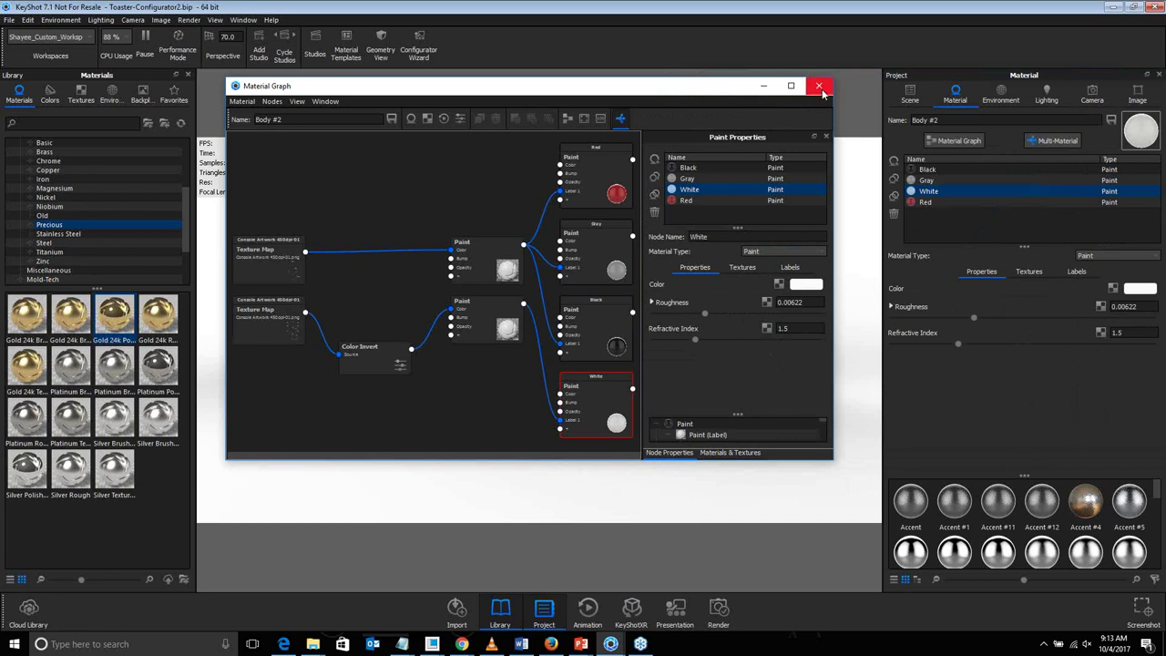
click(820, 87)
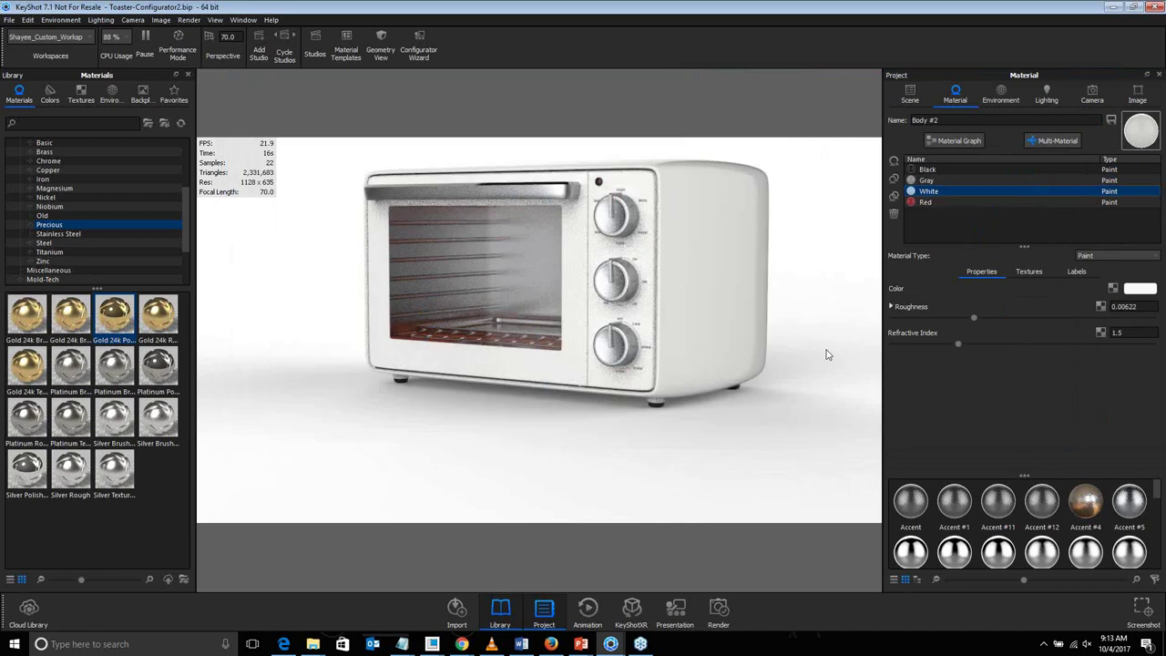
In Presentation Mode, switch the body through Gray, Black and White, ending on Red
key(shift+f)
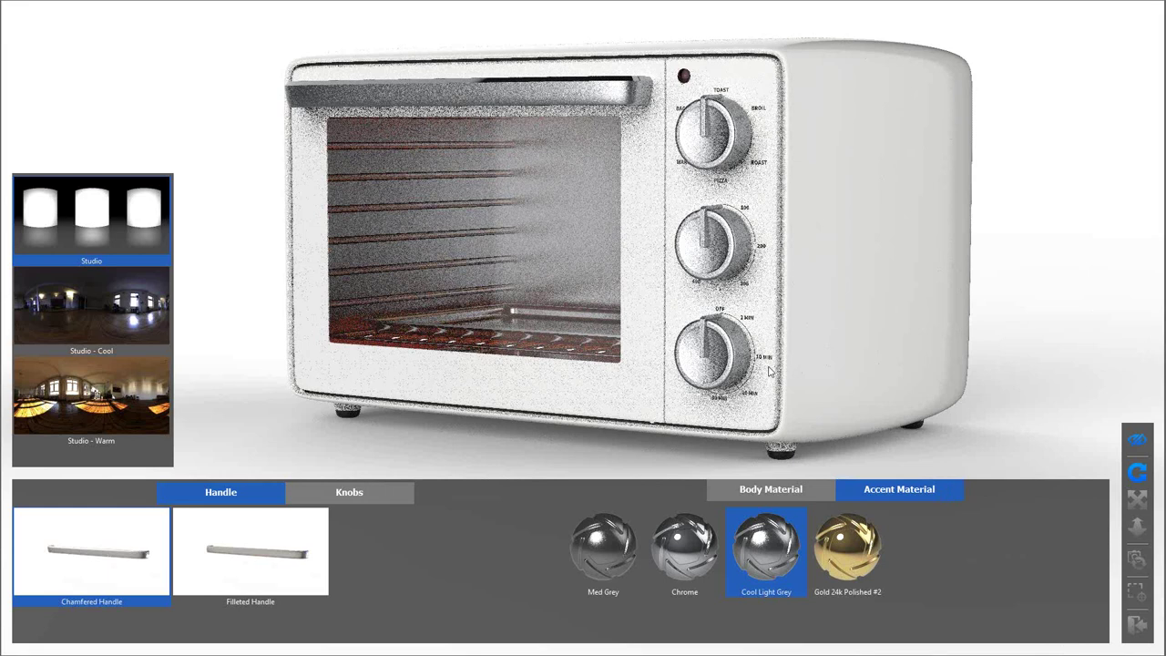
click(805, 489)
click(650, 574)
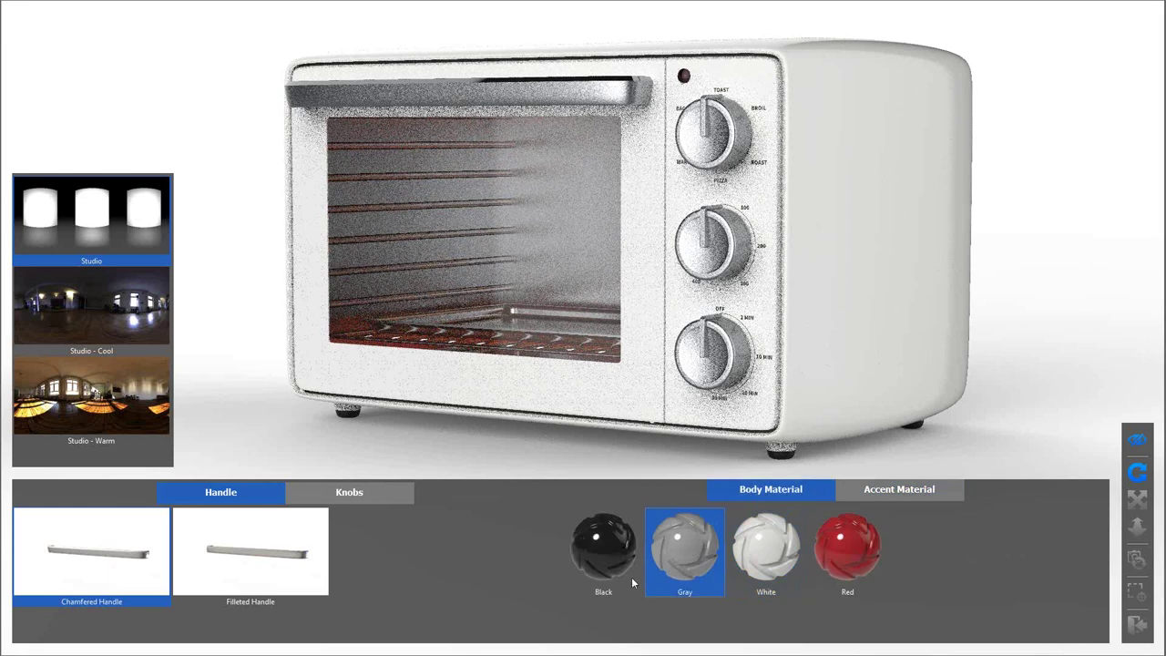
click(593, 587)
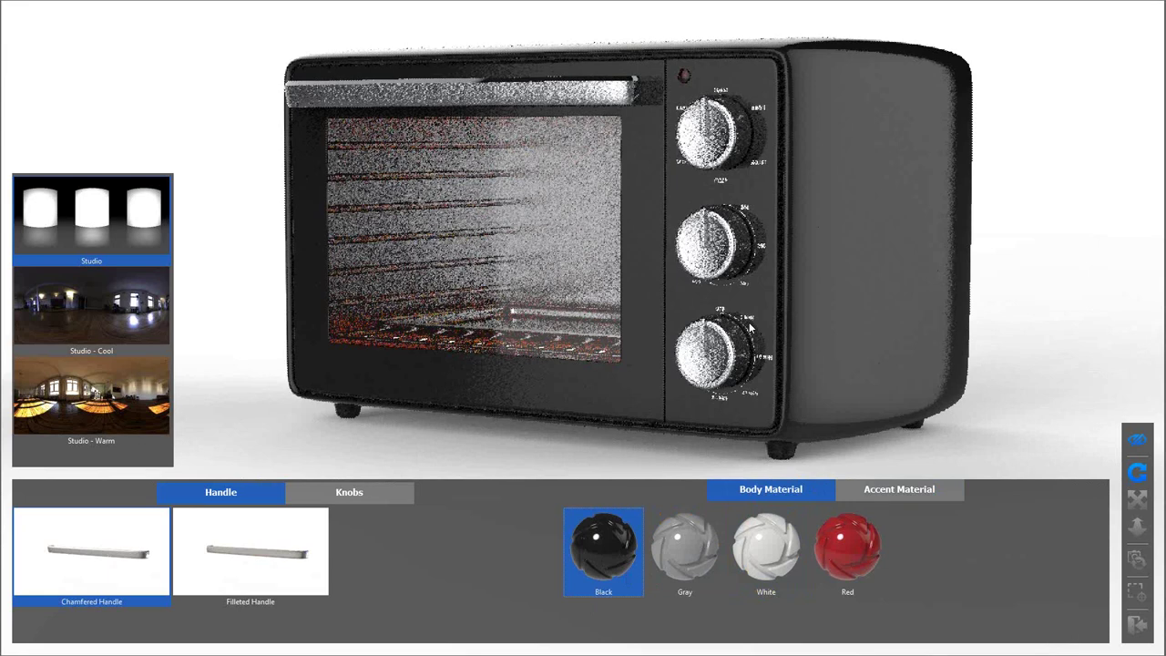
click(761, 528)
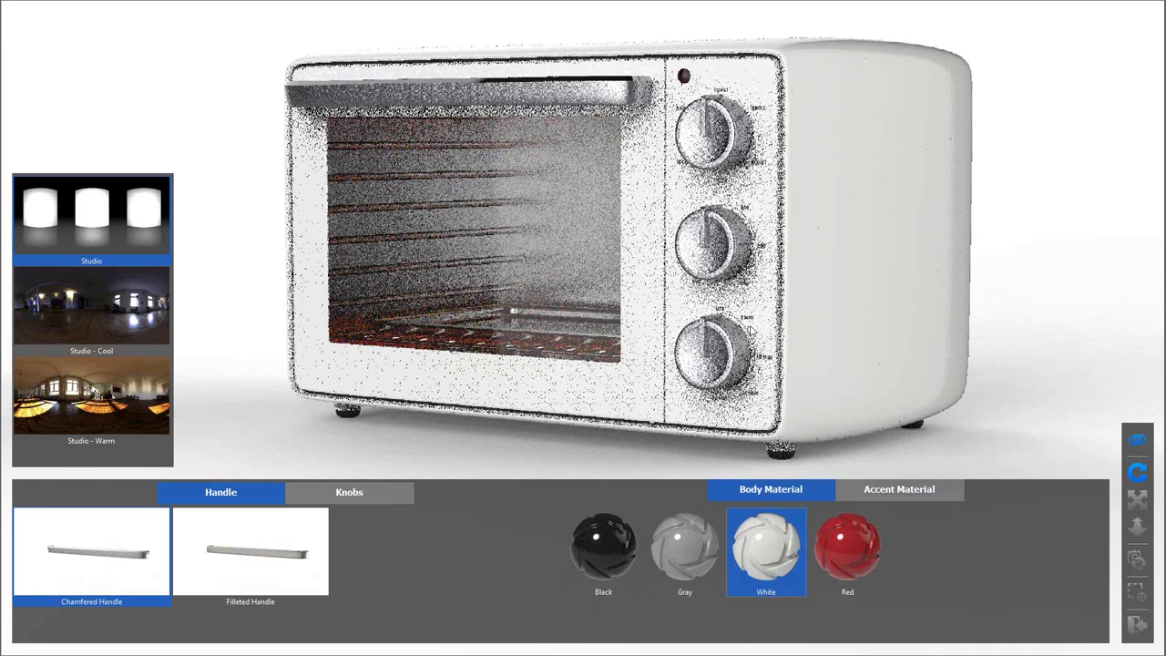
click(853, 545)
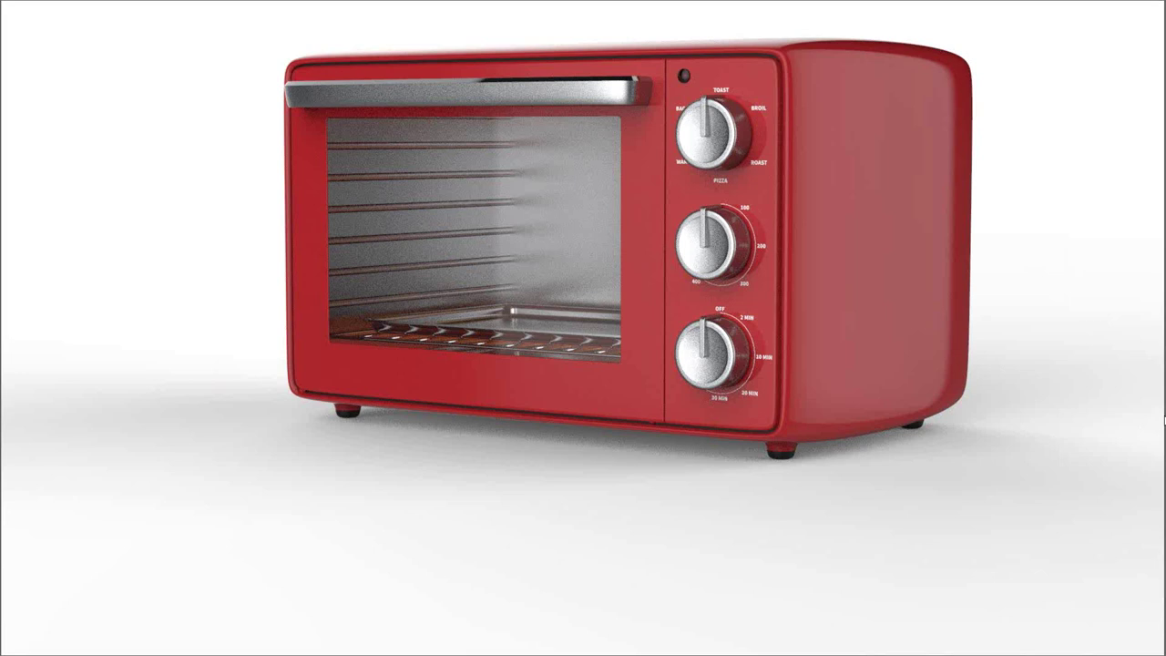
click(1006, 508)
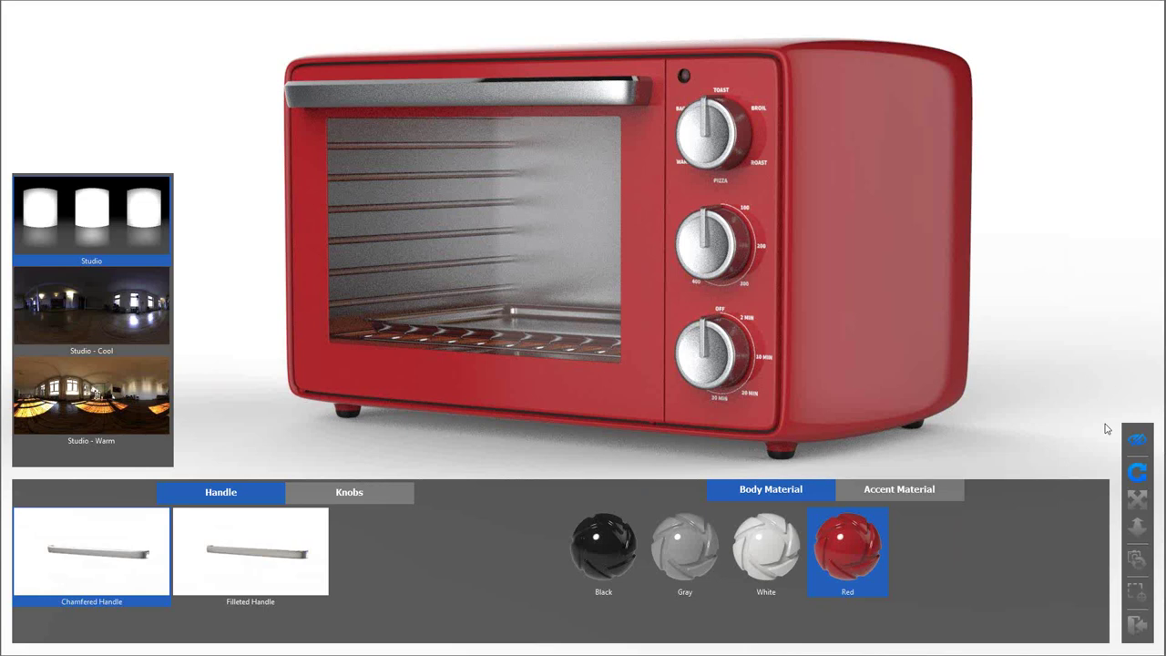